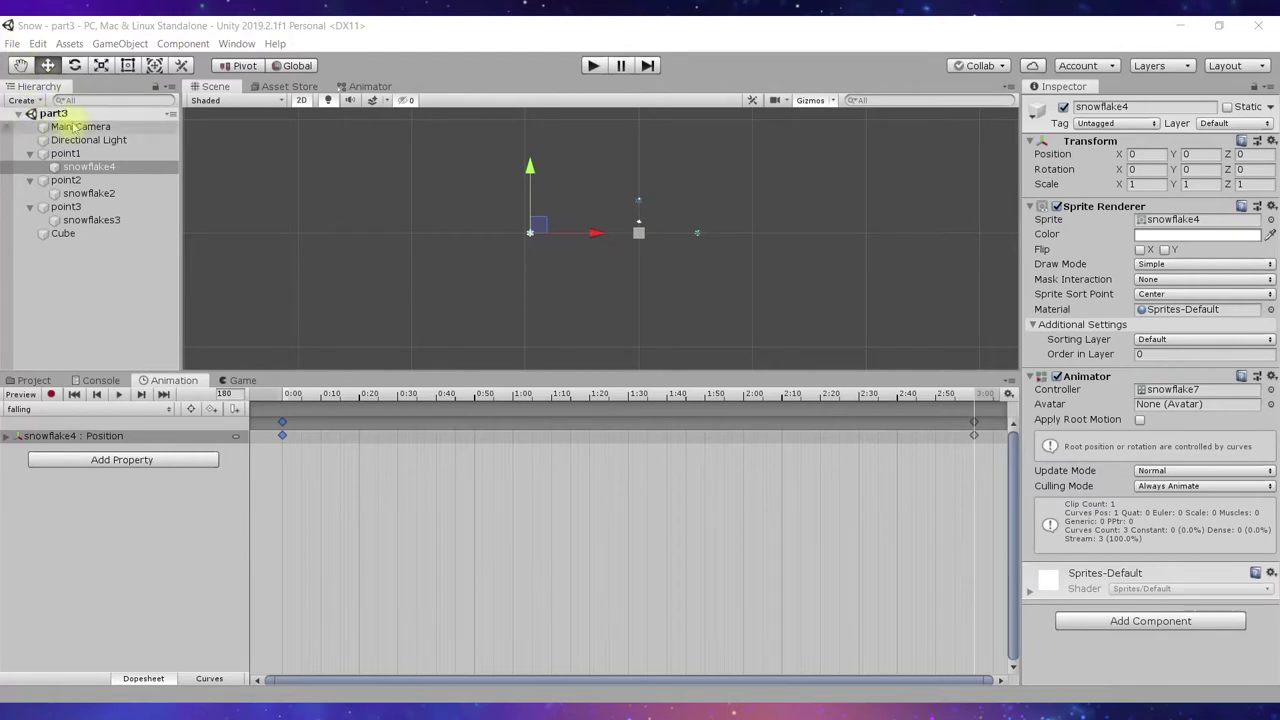
Save the scene as part4 next to part3 in the Scenes folder.
left_click(12, 44)
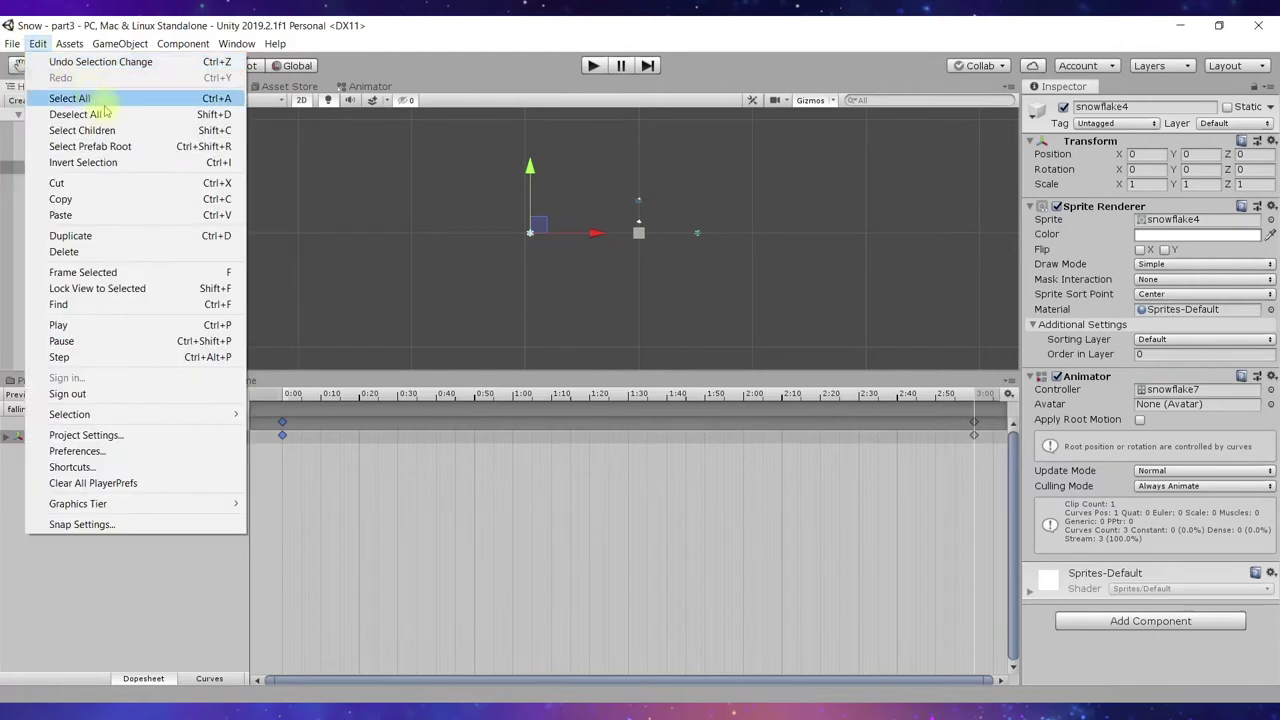
left_click(30, 114)
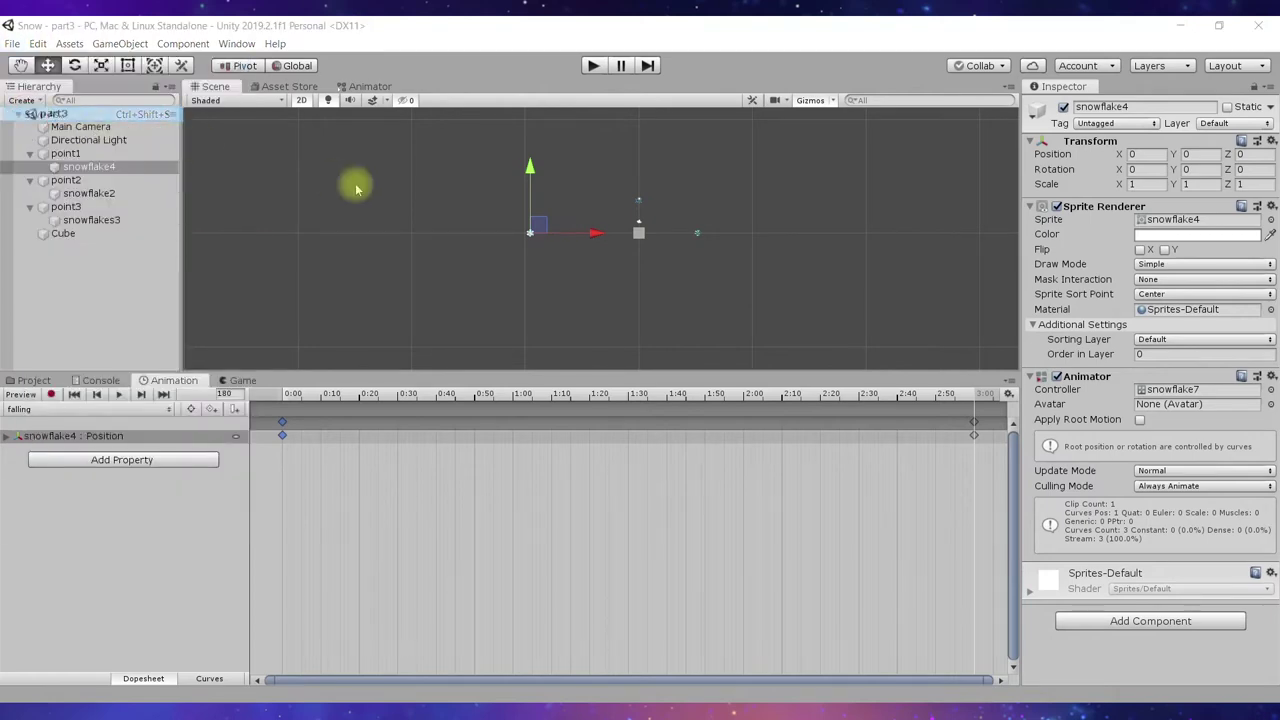
double_click(200, 188)
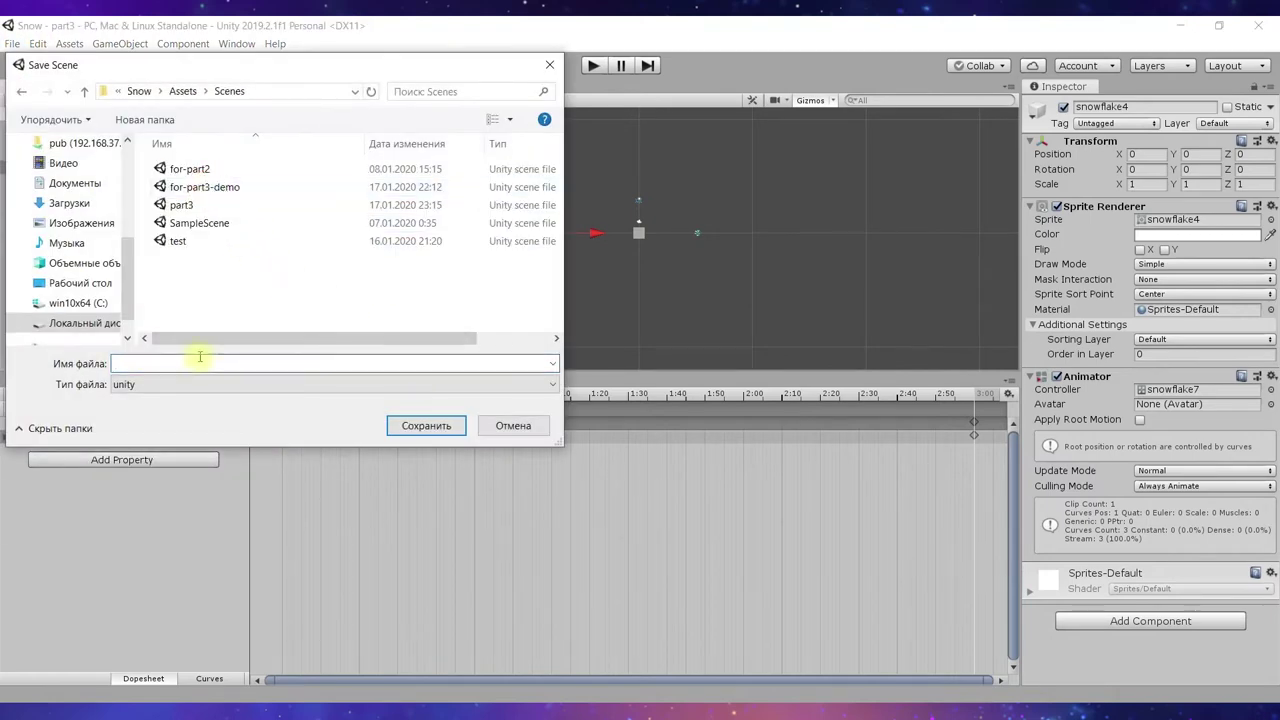
left_click(183, 206)
left_click(179, 363)
left_click(186, 363)
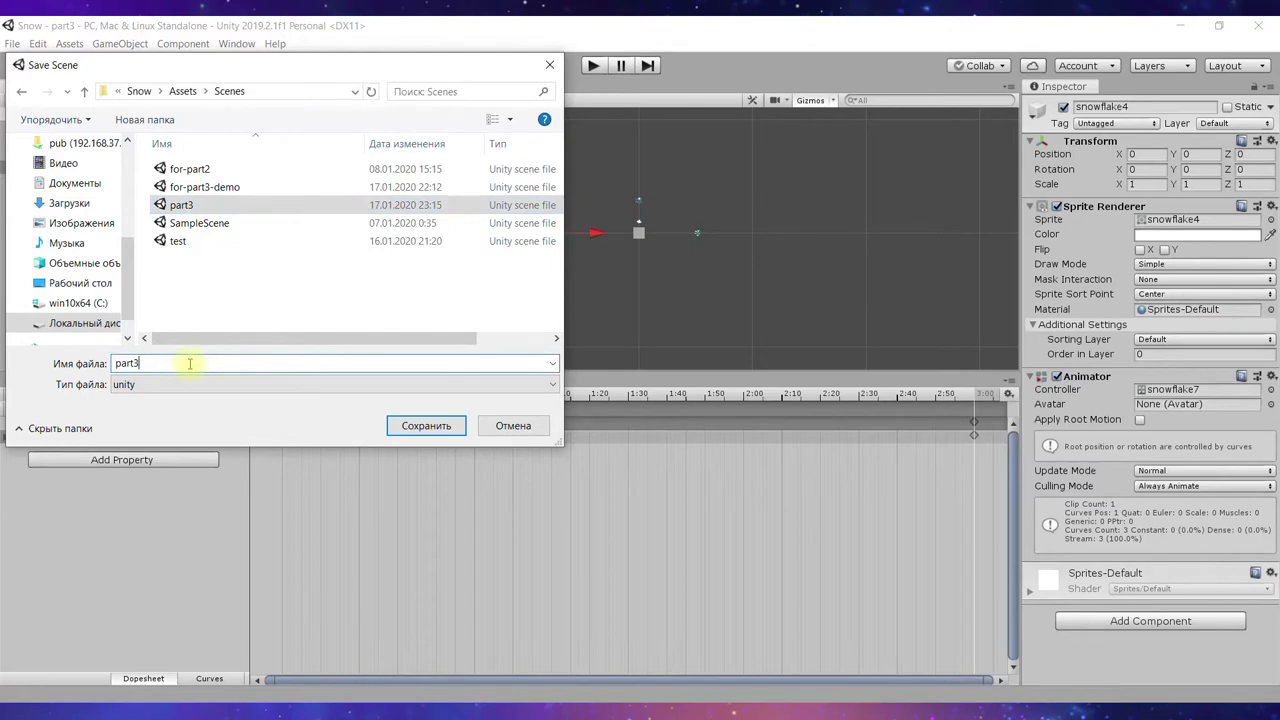
key("BackSpace")
type("4")
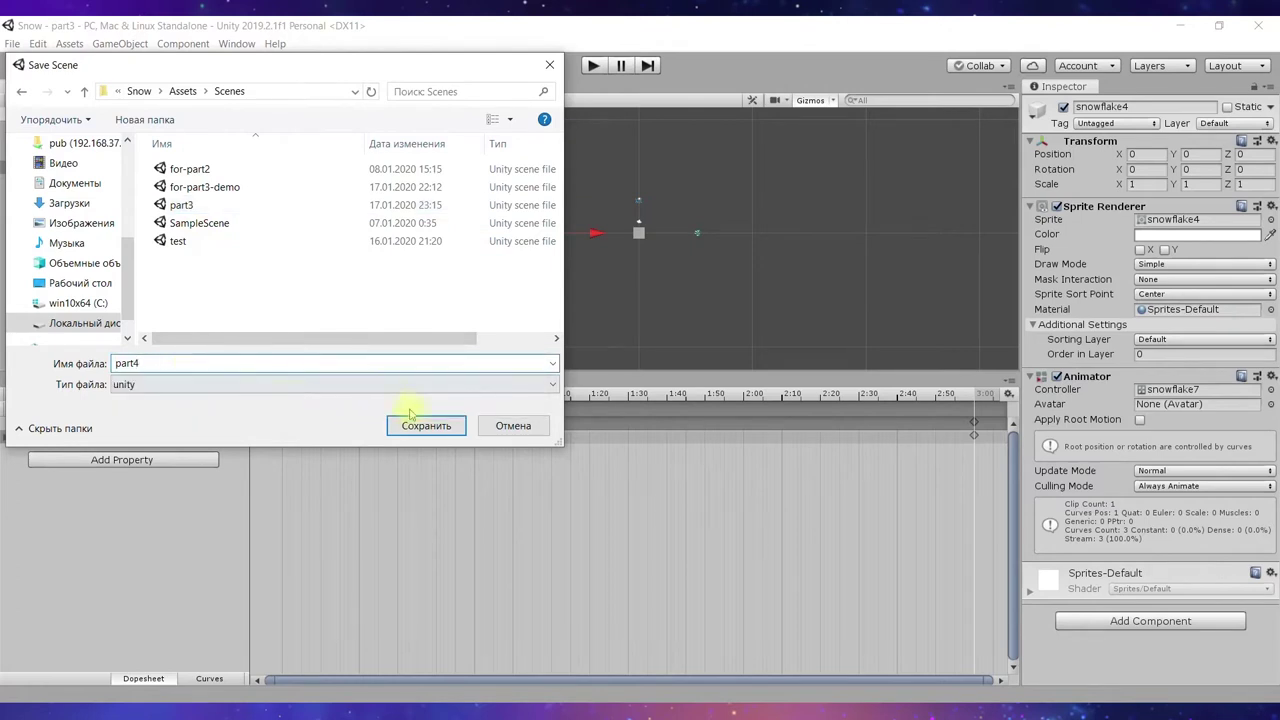
left_click(414, 422)
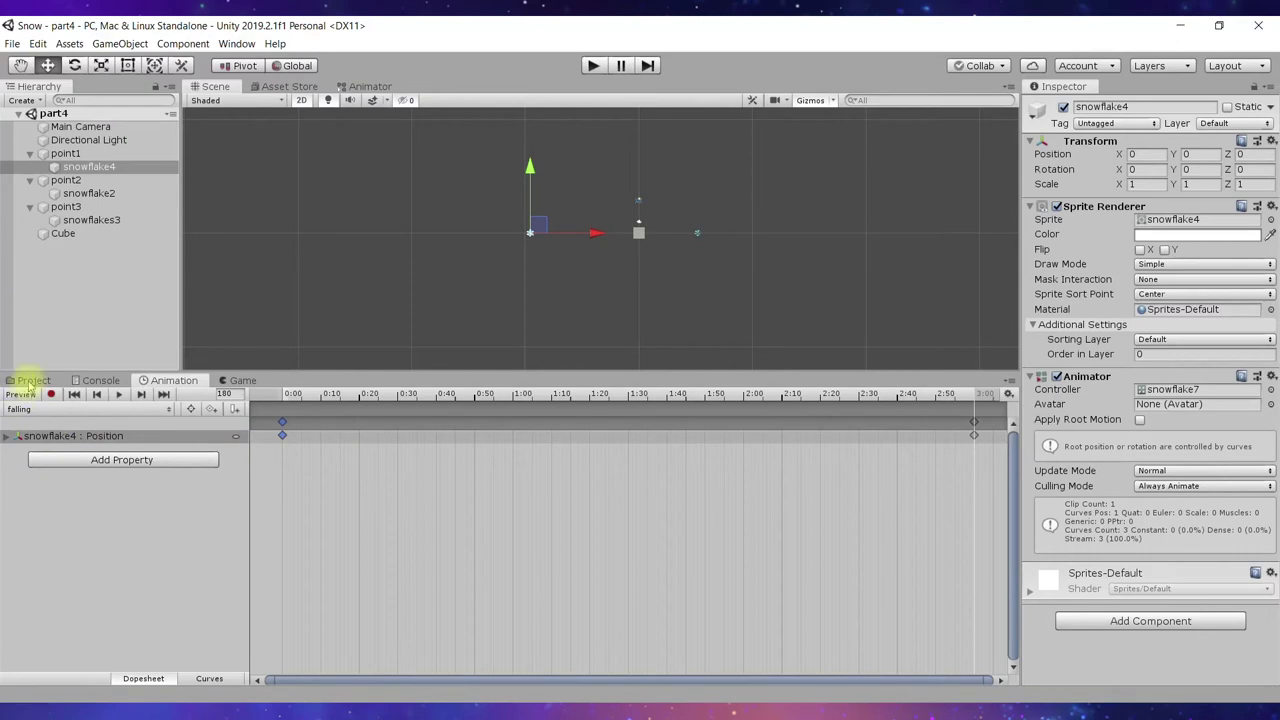
left_click(29, 380)
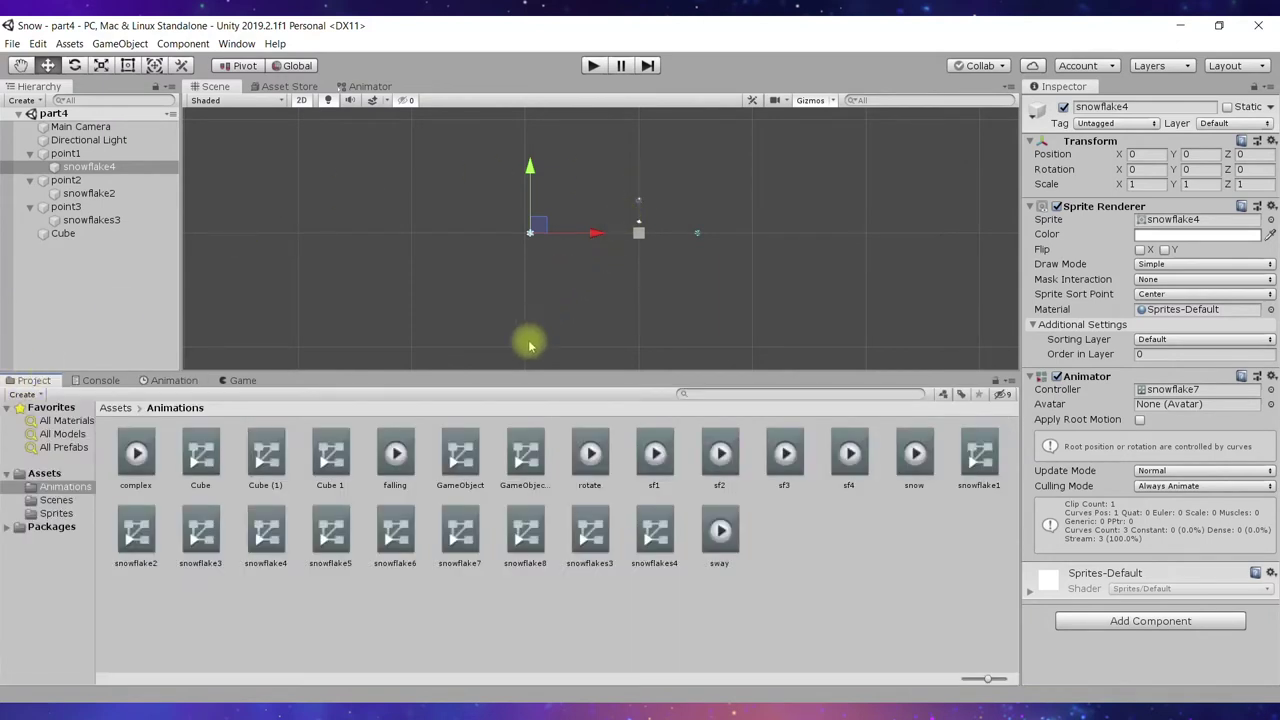
Go back to the Assets folder, select the old Cube and delete it.
left_click(113, 409)
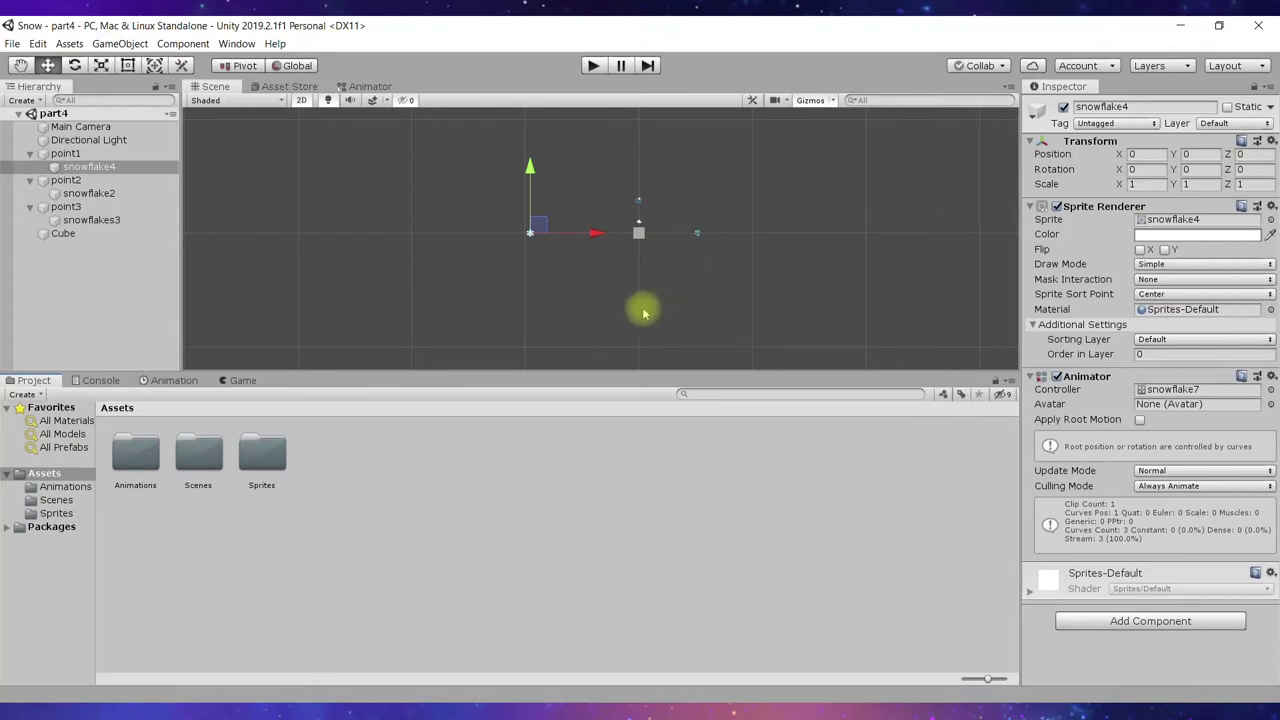
left_click(72, 233)
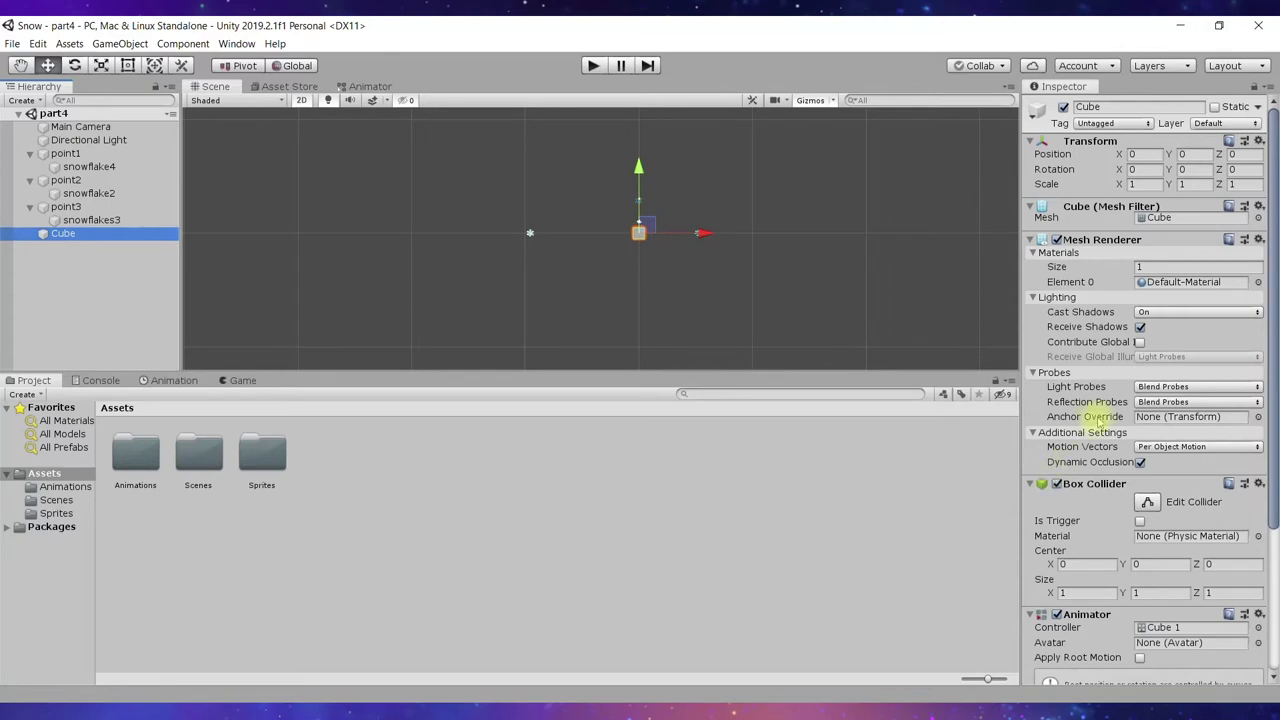
scroll(1150, 350, "down", 5)
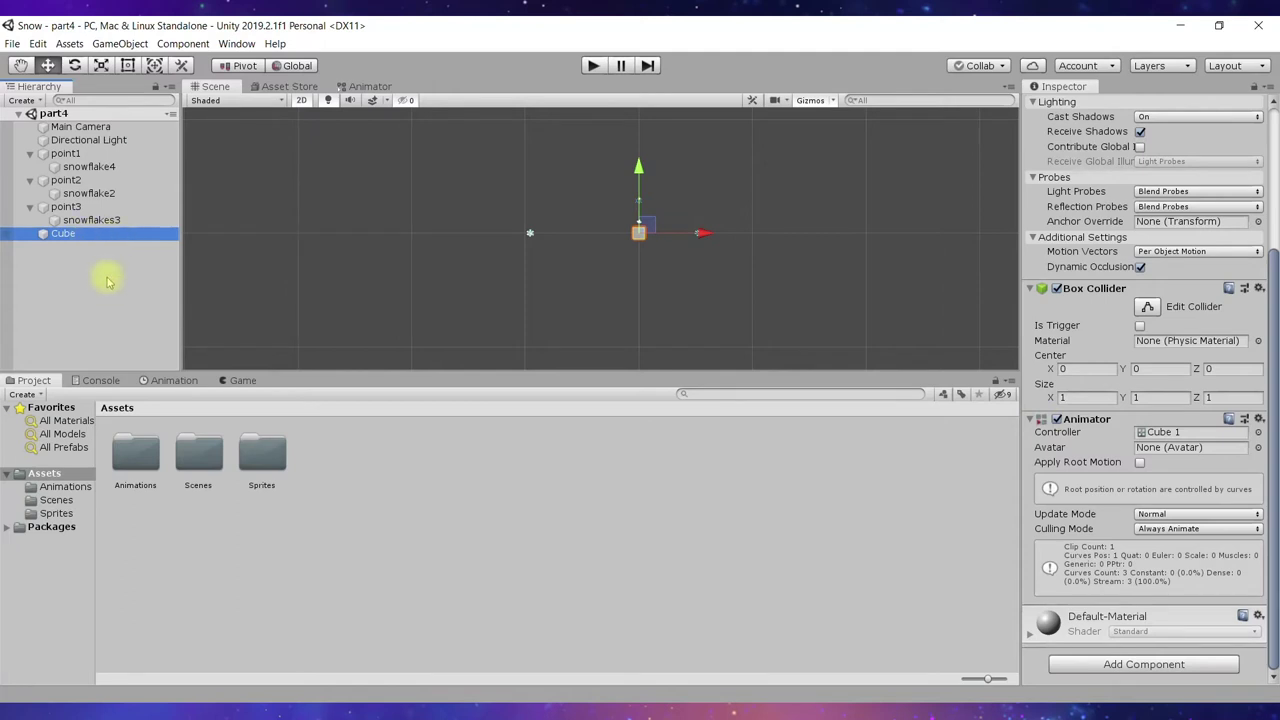
key("Delete")
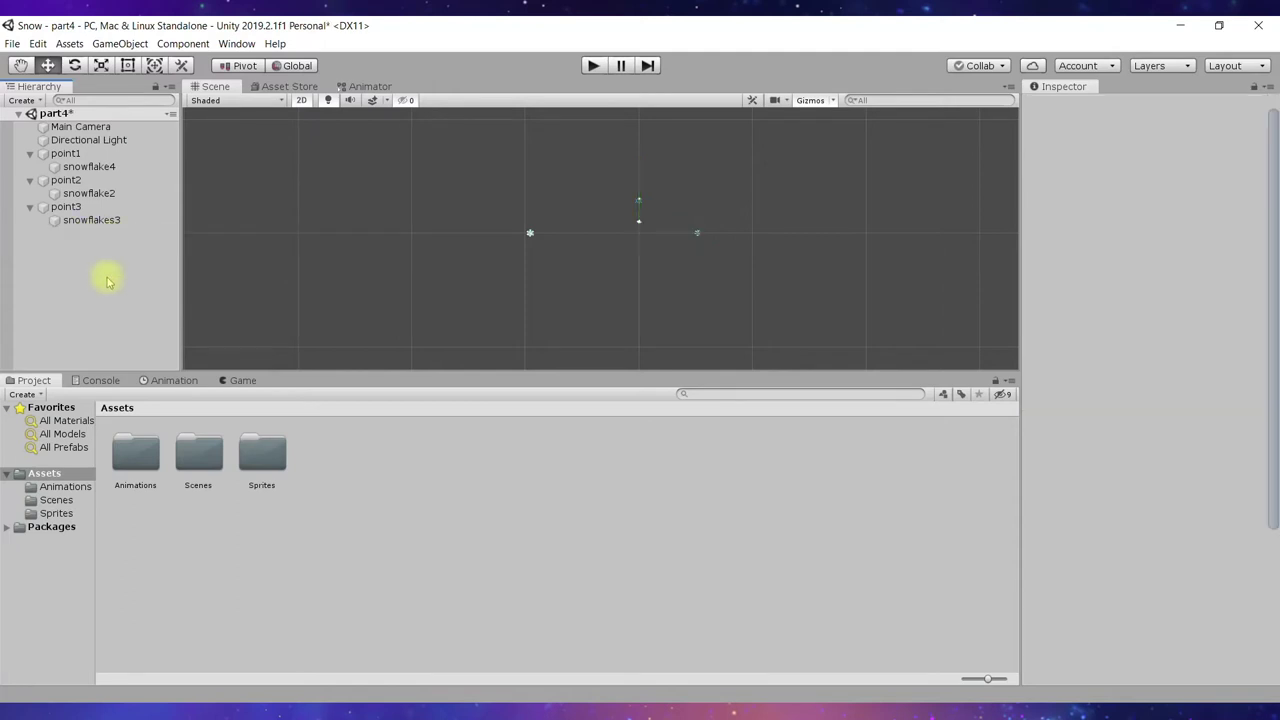
Create a new 3D Cube and reset its Transform to position 0, 0, 0.
right_click(99, 270)
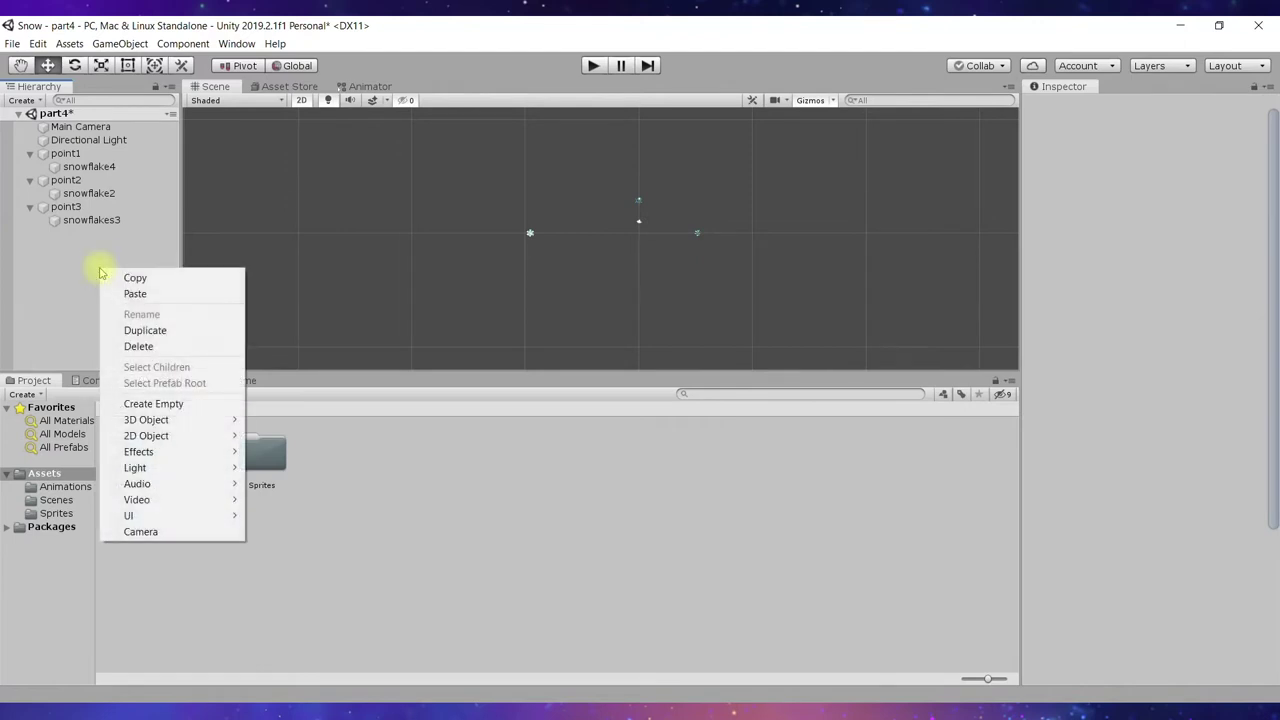
mouse_move(150, 420)
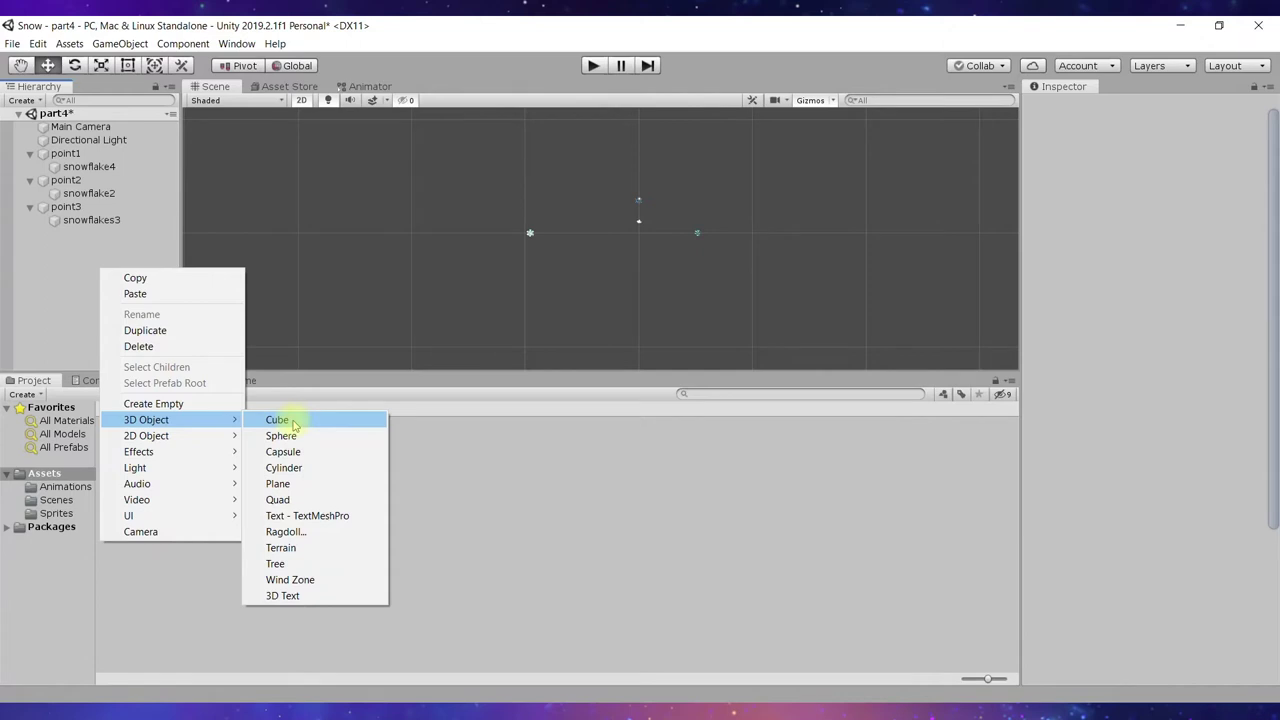
left_click(294, 425)
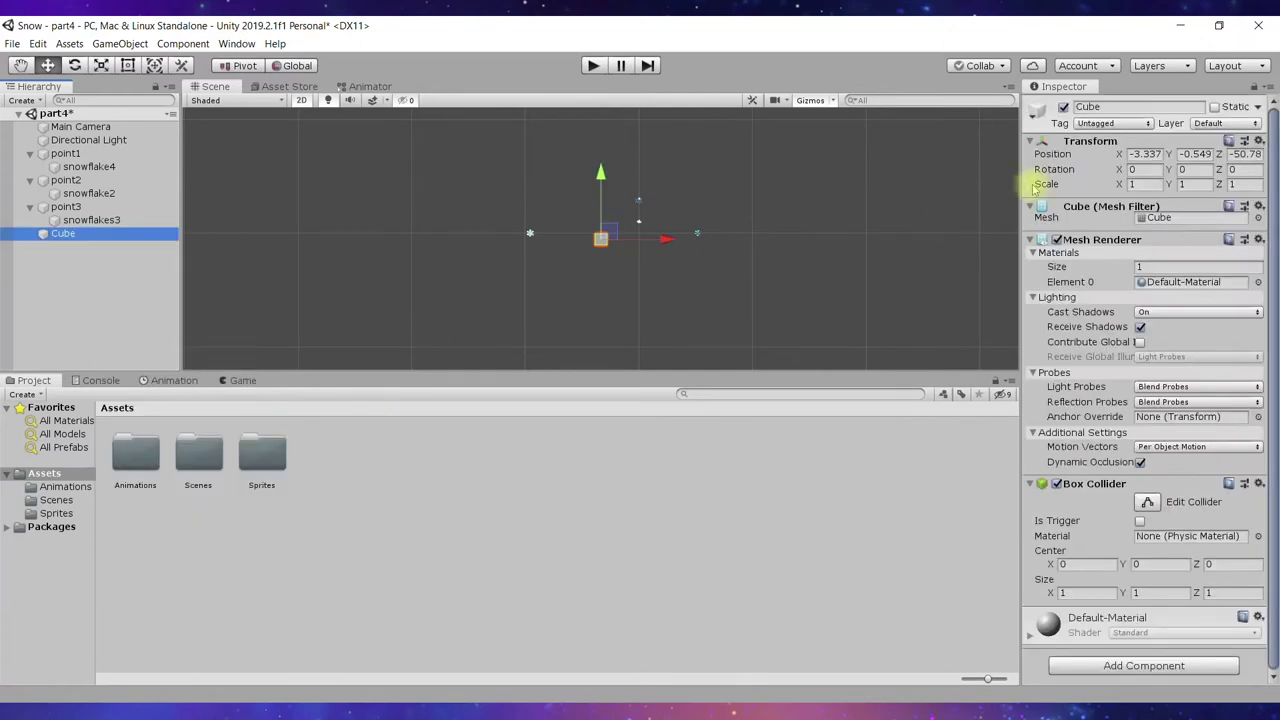
right_click(1076, 140)
left_click(1090, 155)
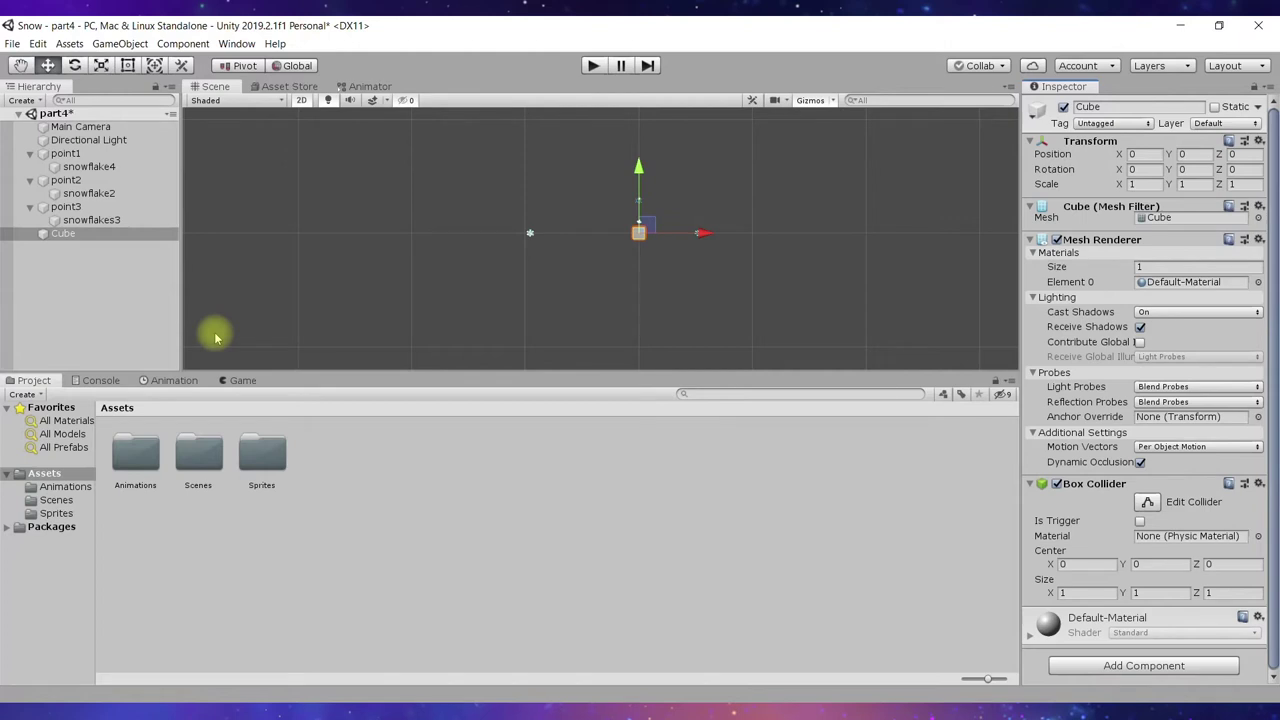
Create an empty 'rotation' clip for the Cube, saved in the Animations folder.
left_click(170, 382)
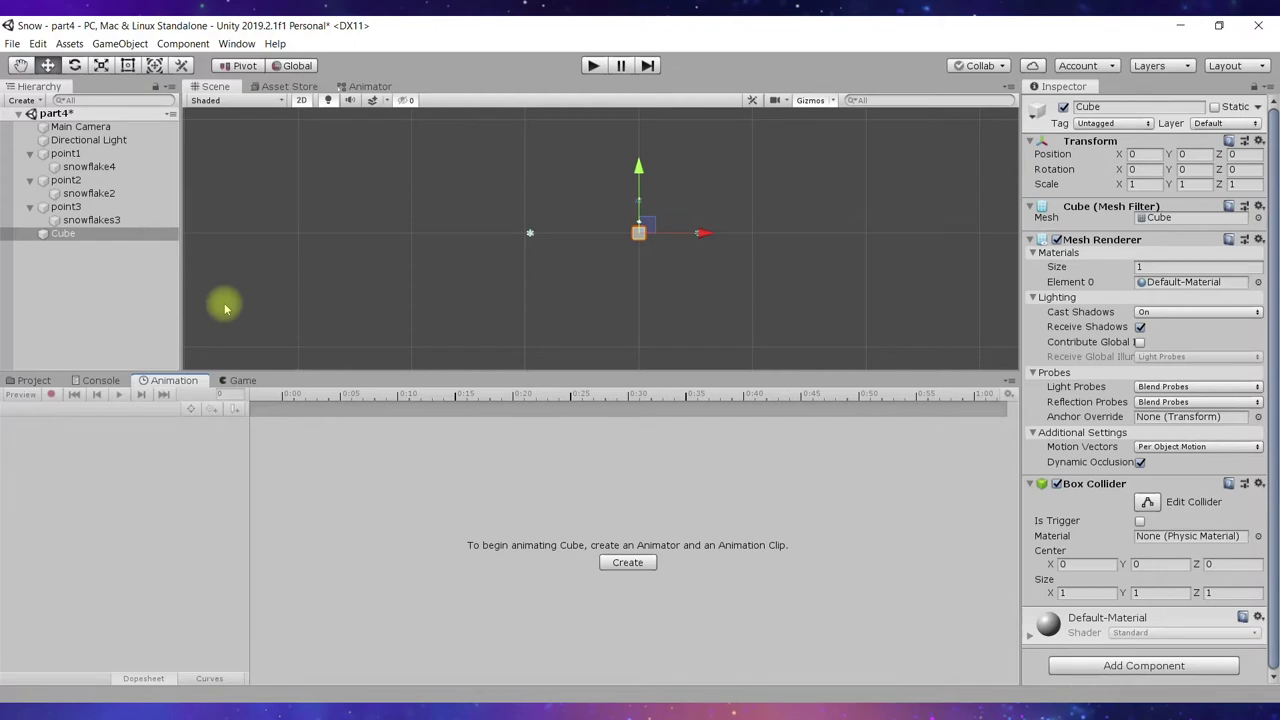
left_click(63, 234)
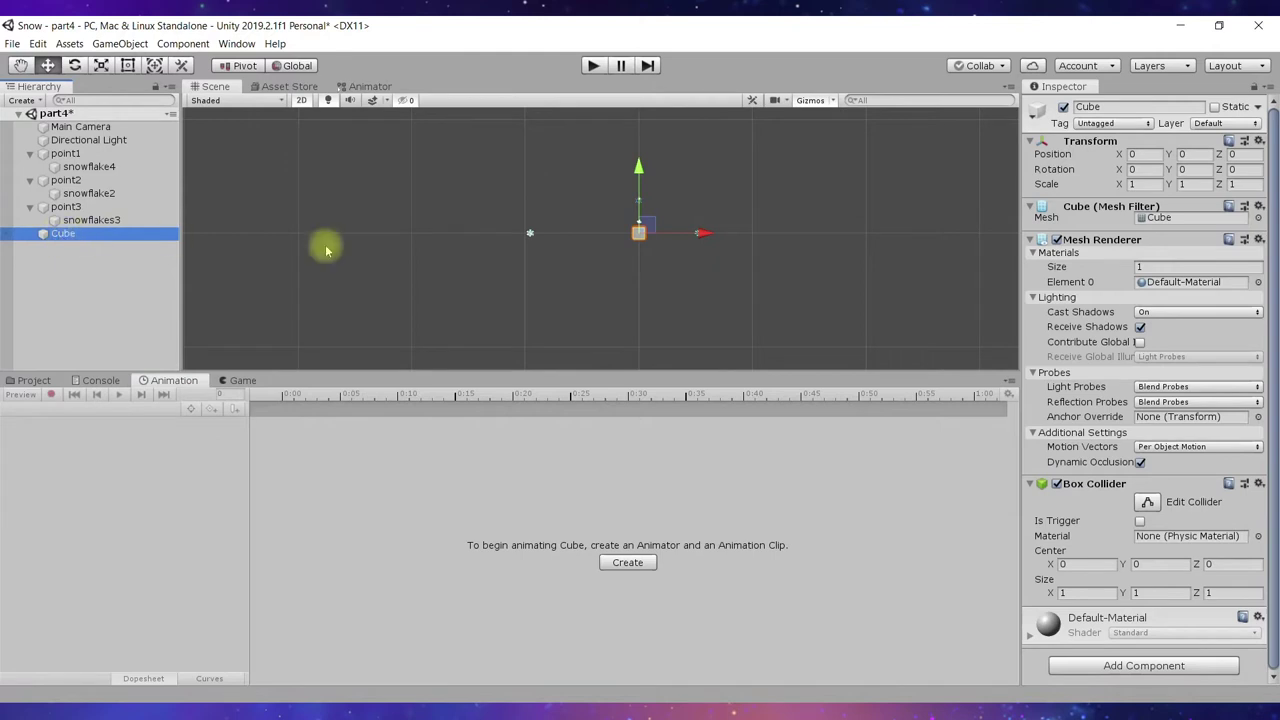
left_click(628, 562)
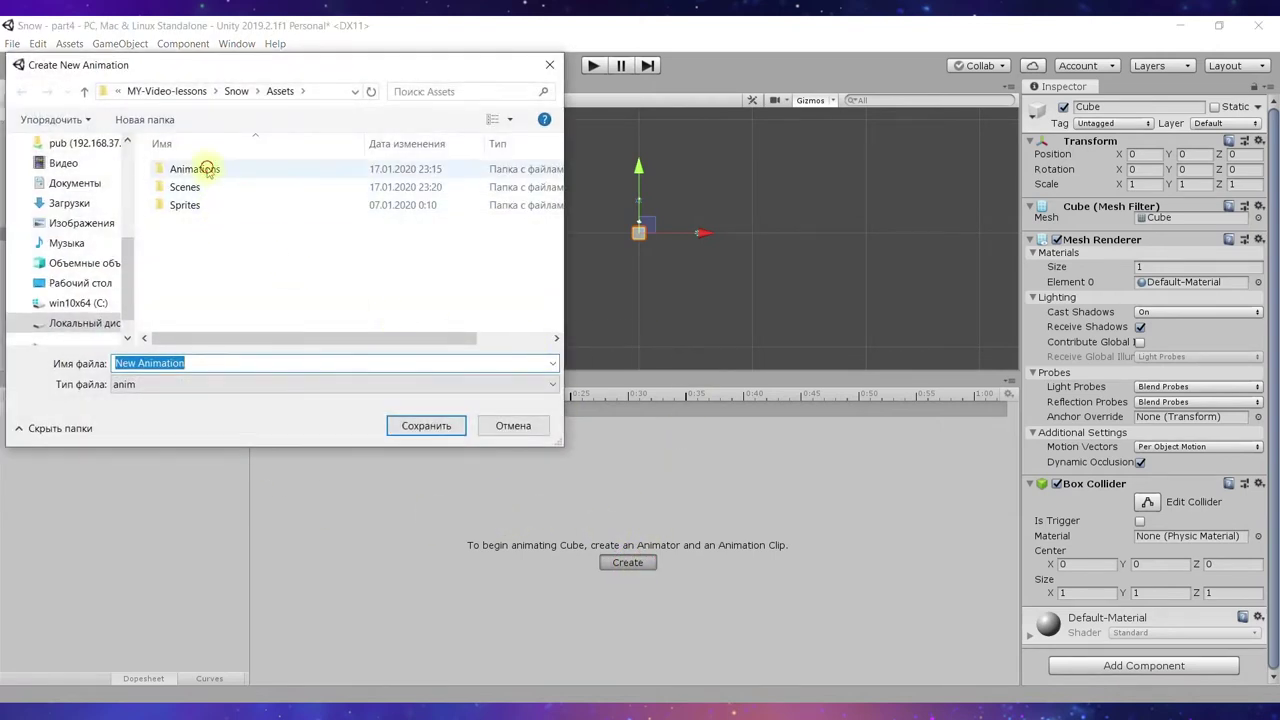
double_click(190, 169)
left_click(186, 366)
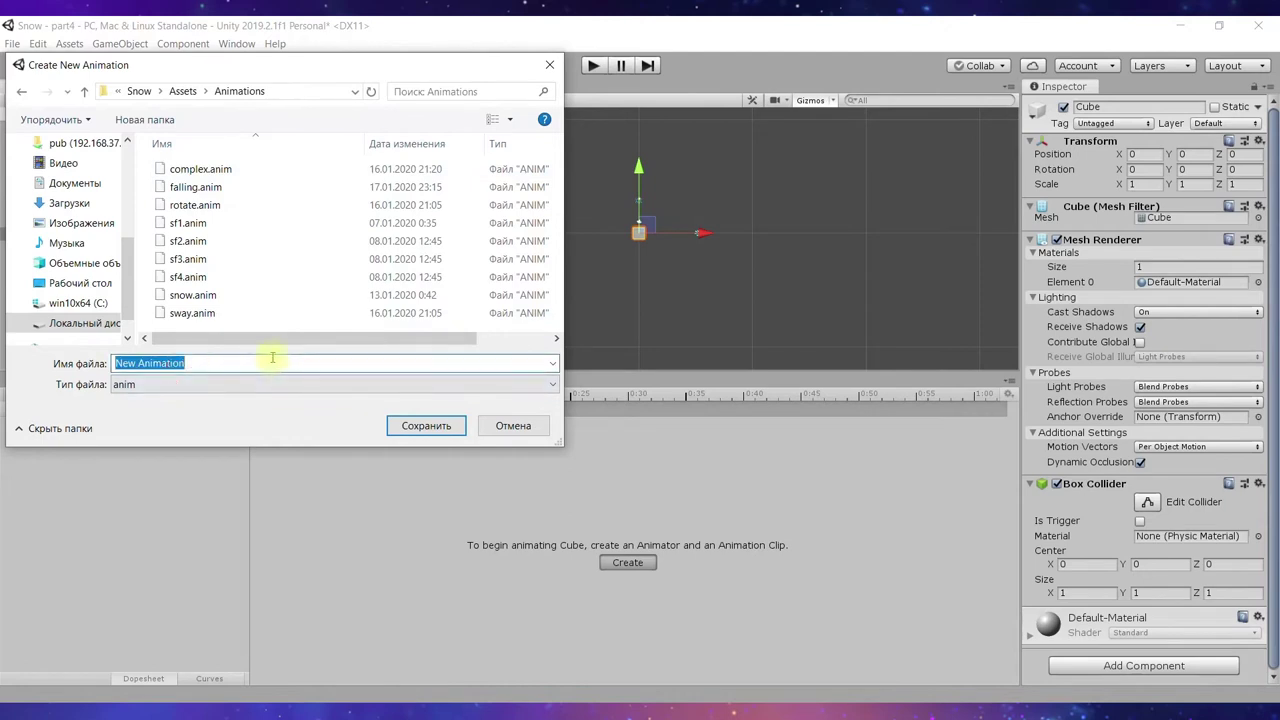
type("rota")
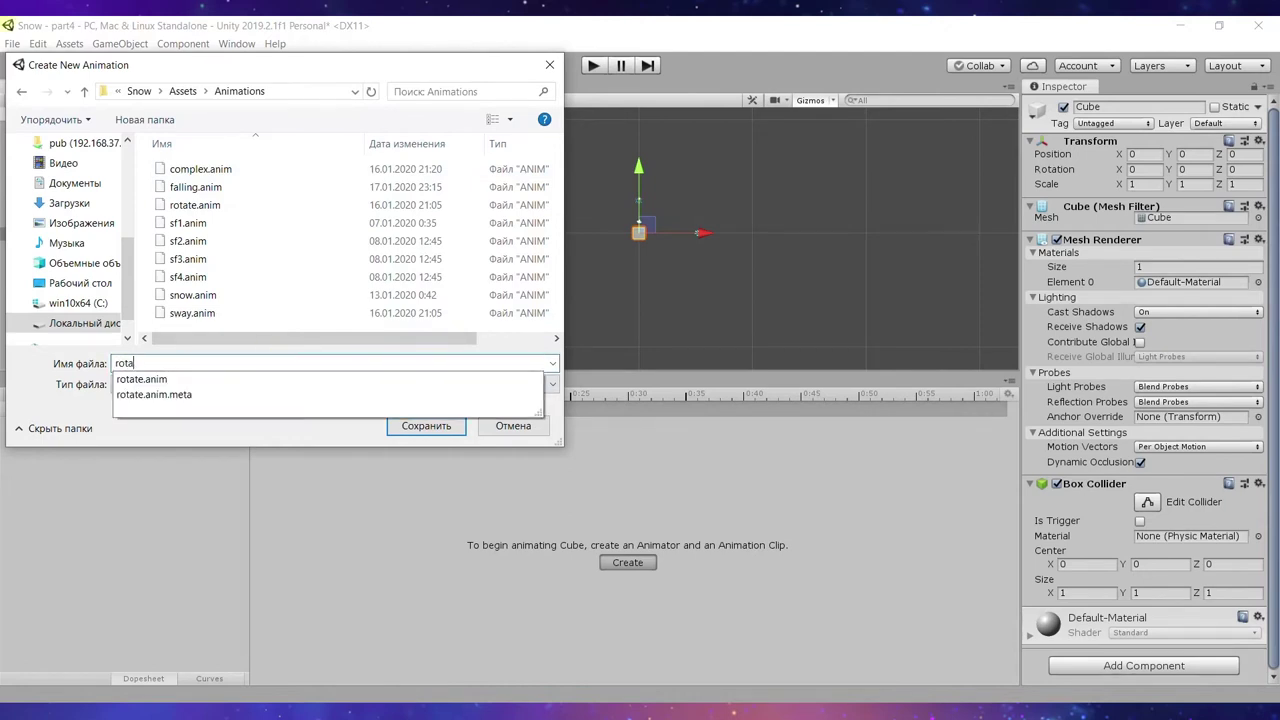
type("tion")
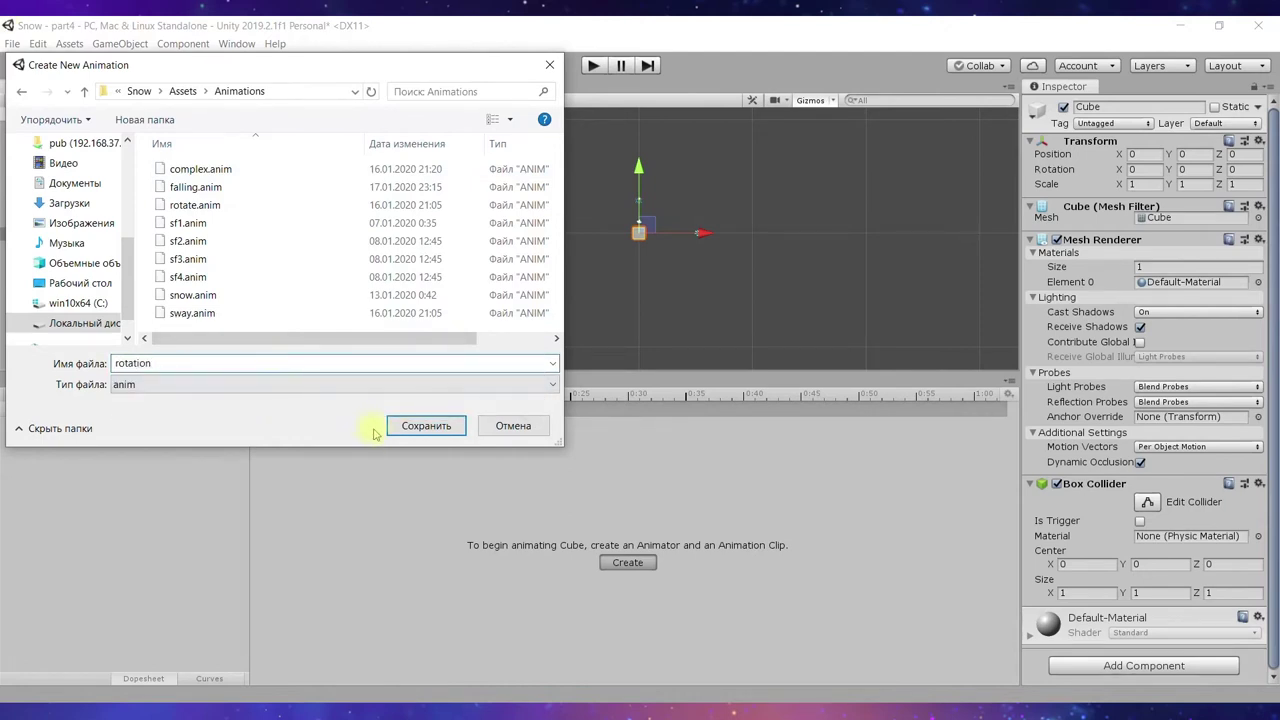
left_click(390, 426)
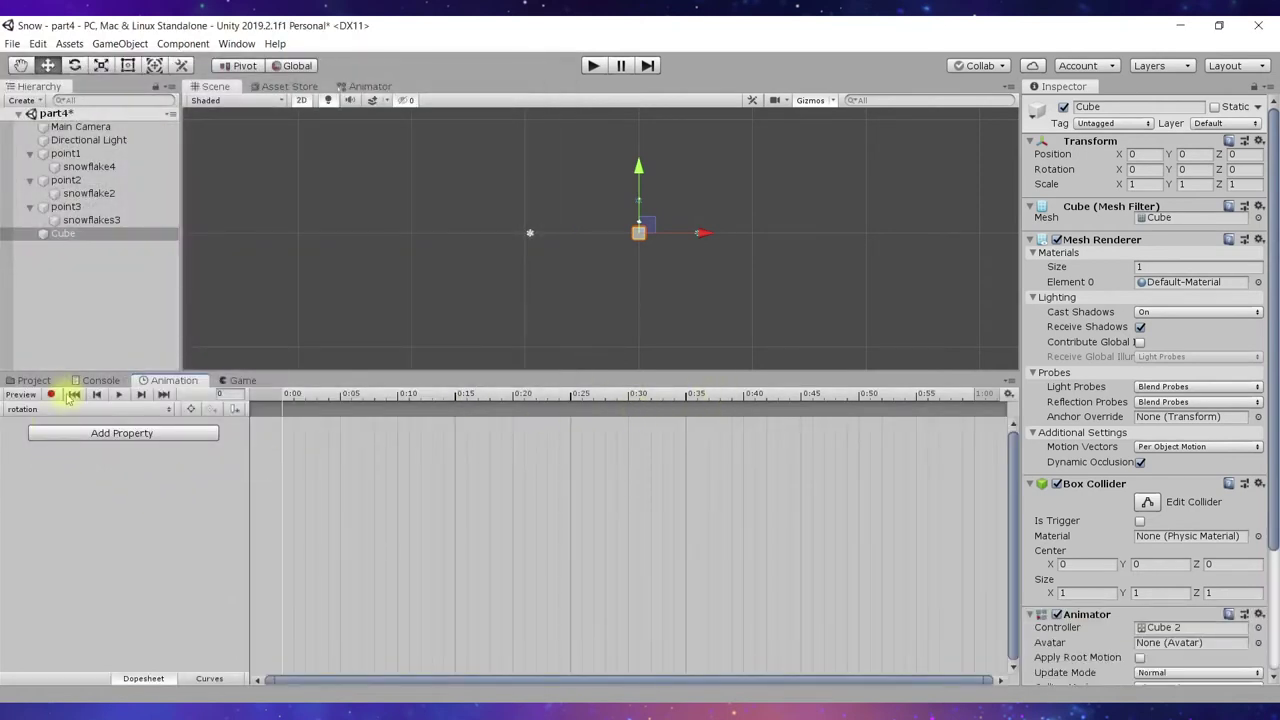
left_click(51, 394)
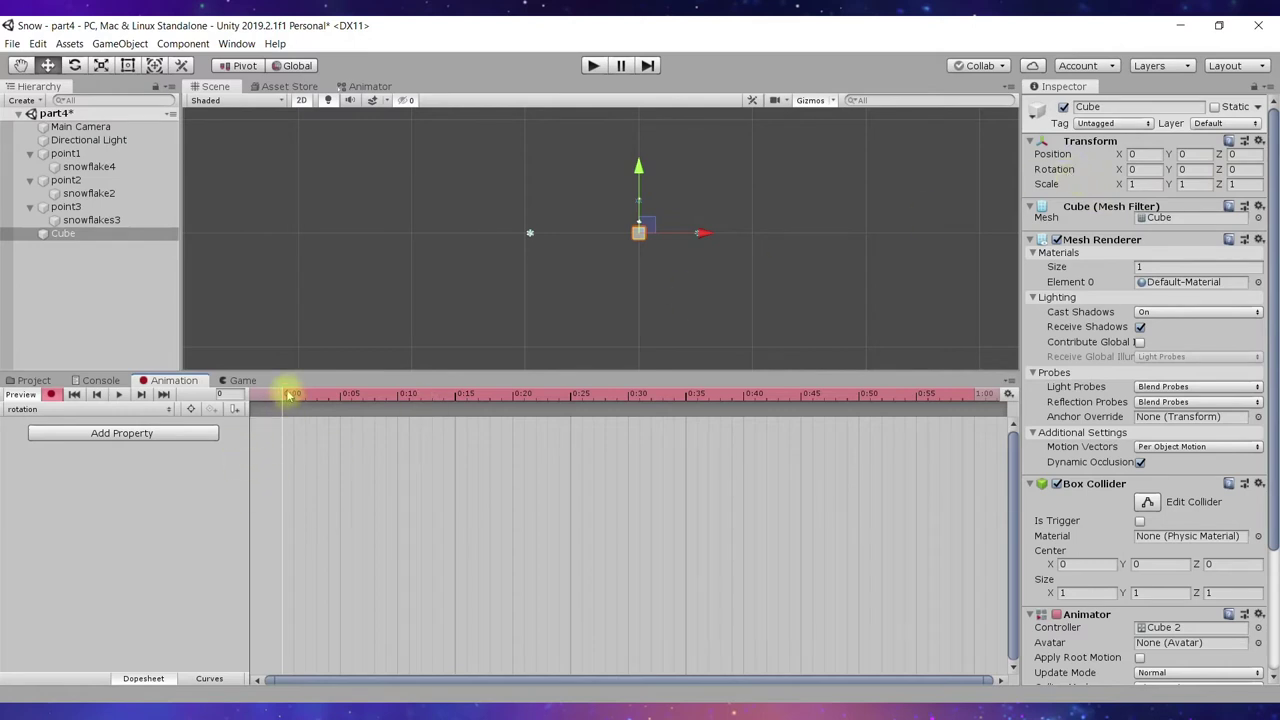
Add a Rotation key at 0:00, then move the timeline to 3:00 (frame 180).
right_click(1056, 172)
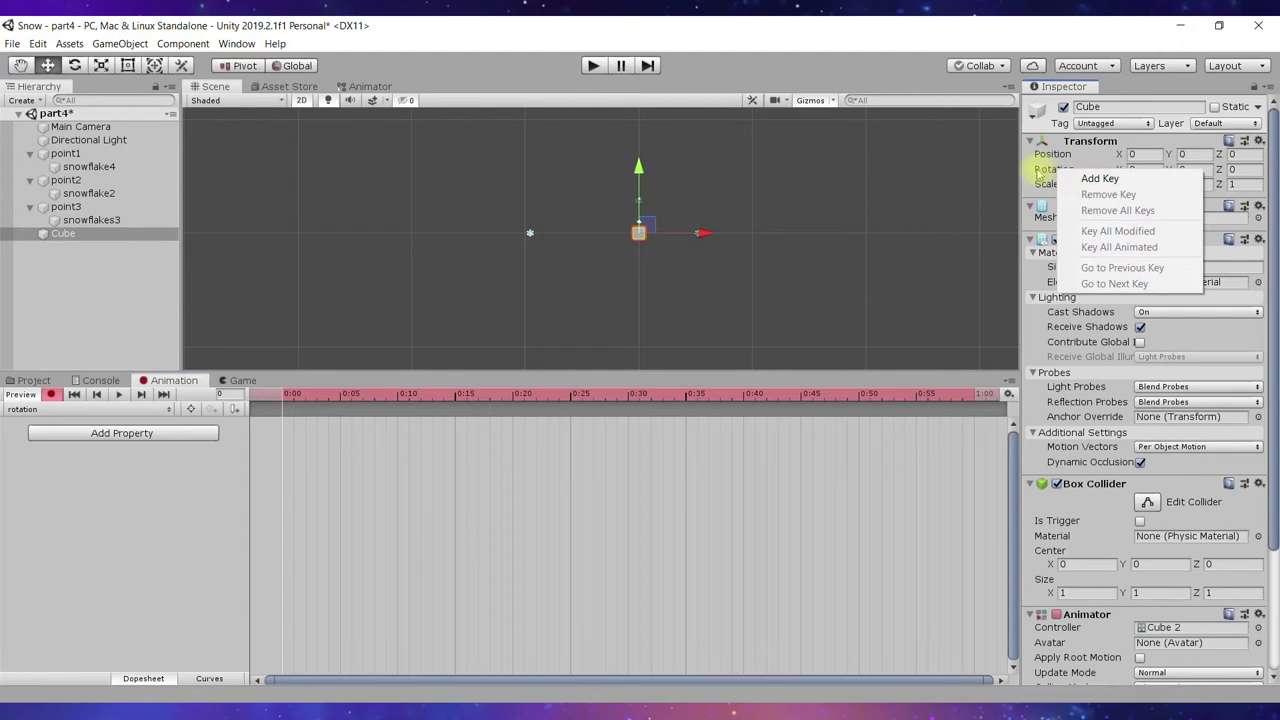
left_click(1100, 179)
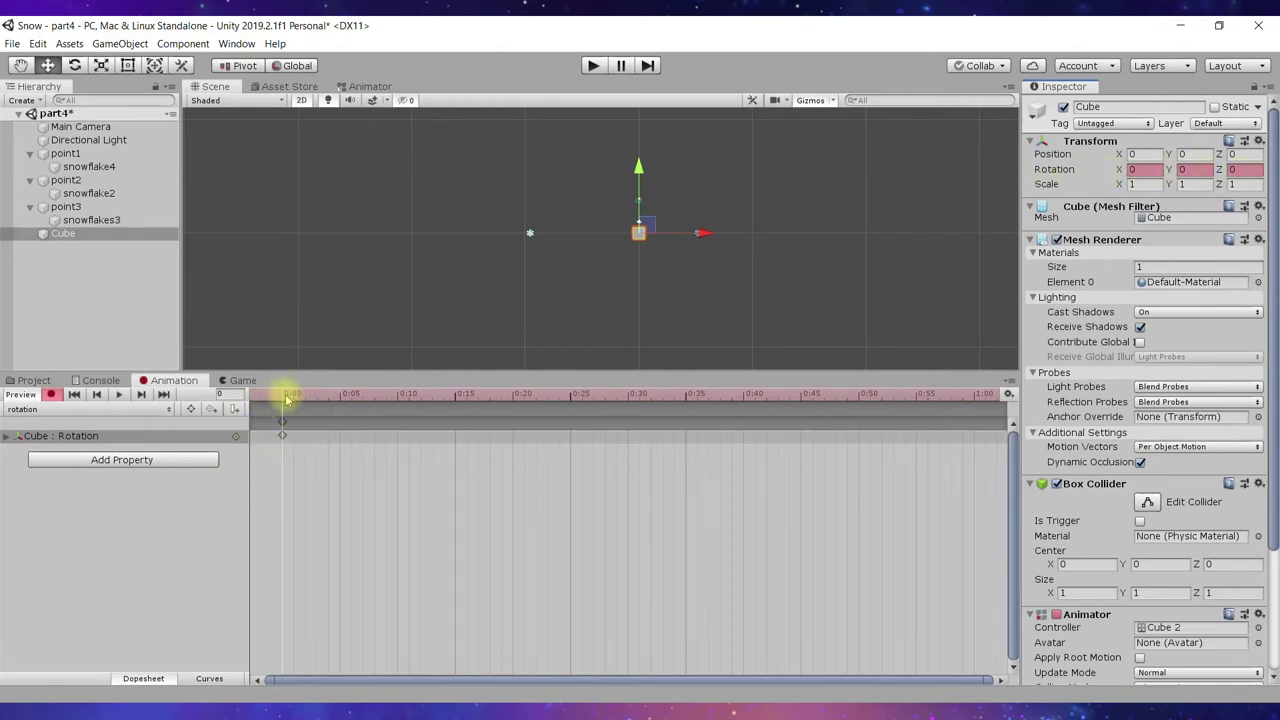
scroll(905, 488, "down", 2)
scroll(905, 490, "down", 5)
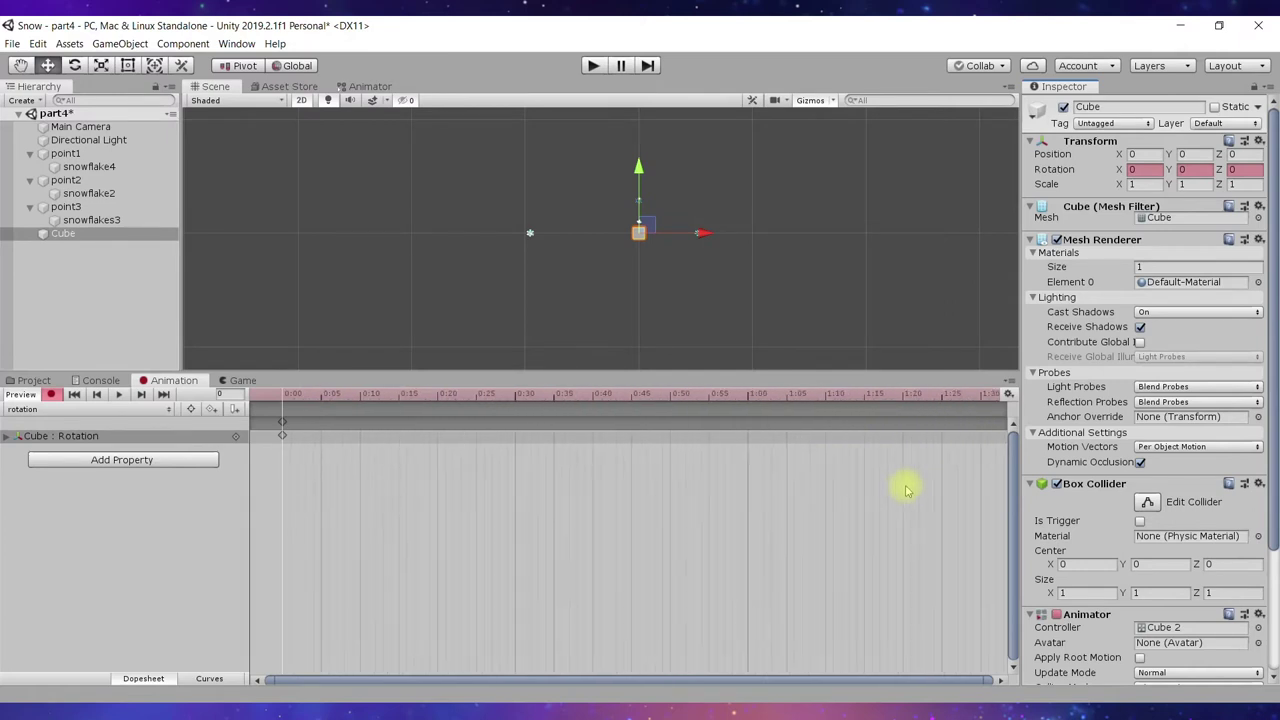
scroll(905, 490, "down", 2)
scroll(905, 490, "down", 1)
left_click(859, 395)
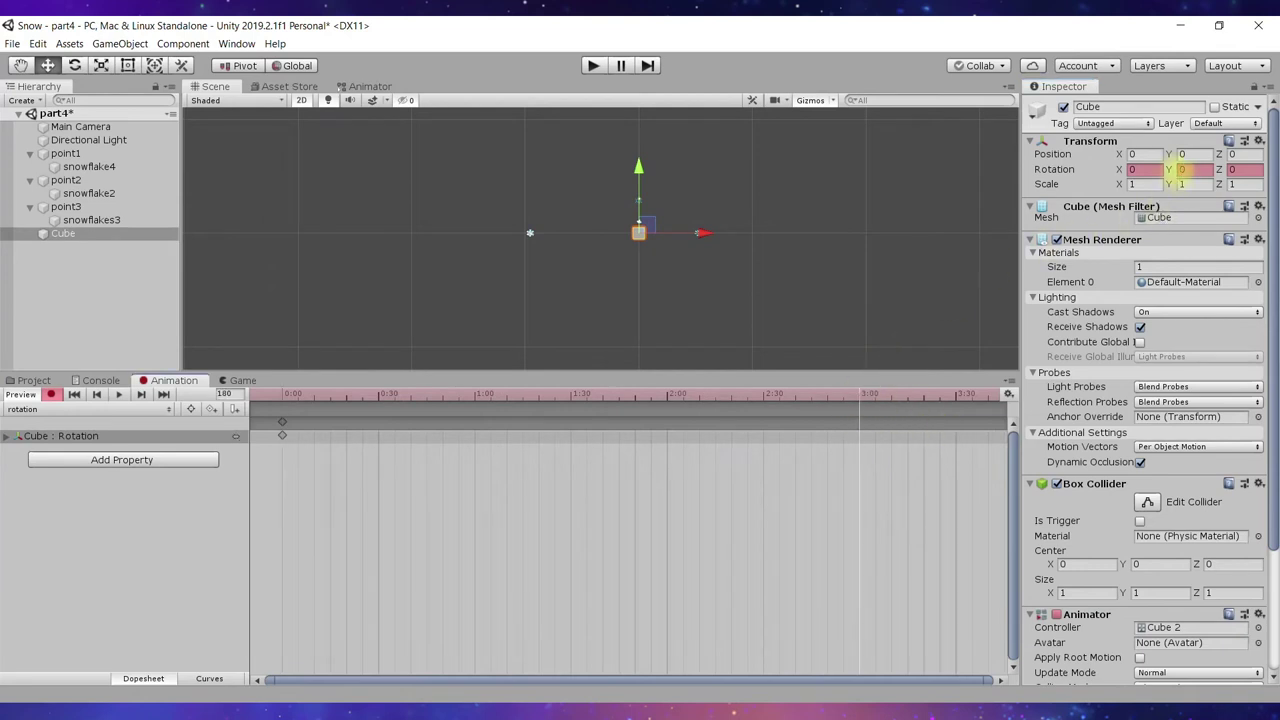
left_click(75, 66)
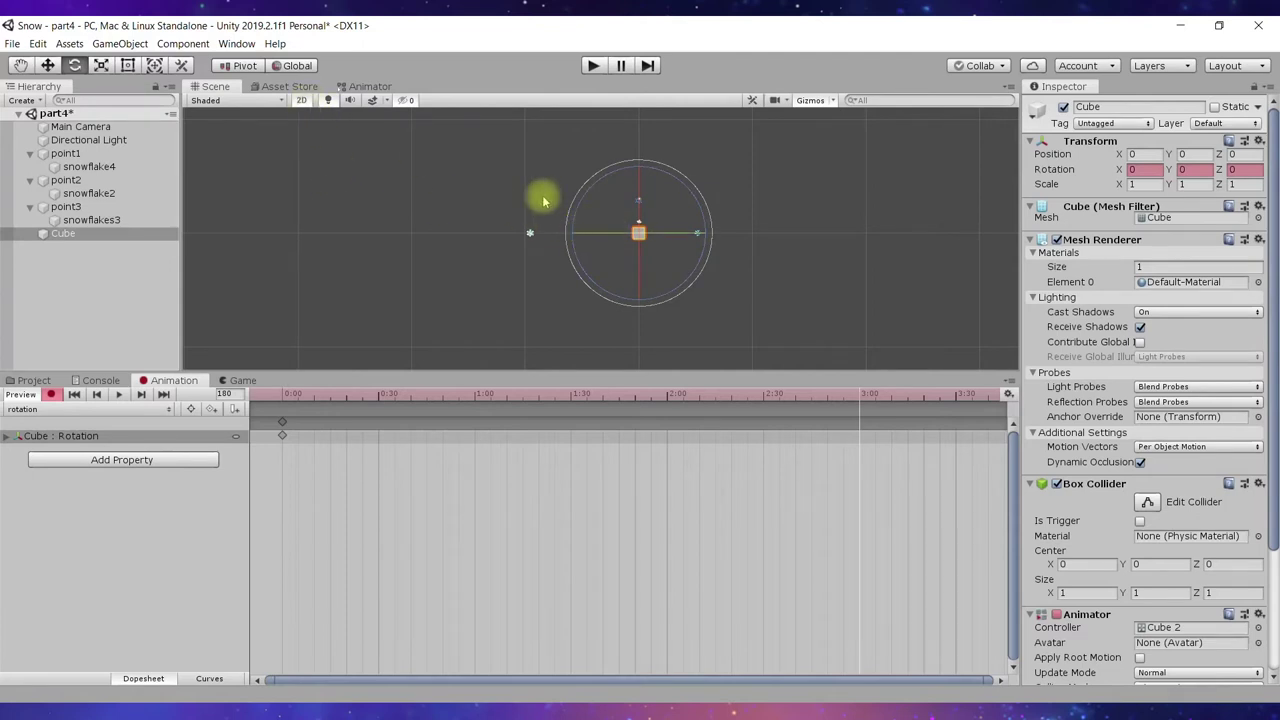
Rotate the Cube to Y 360 at 3:00, stop recording, and preview the spin.
mouse_move(639, 231)
left_mouse_down()
mouse_move(613, 235)
mouse_move(686, 239)
mouse_move(640, 241)
left_mouse_up()
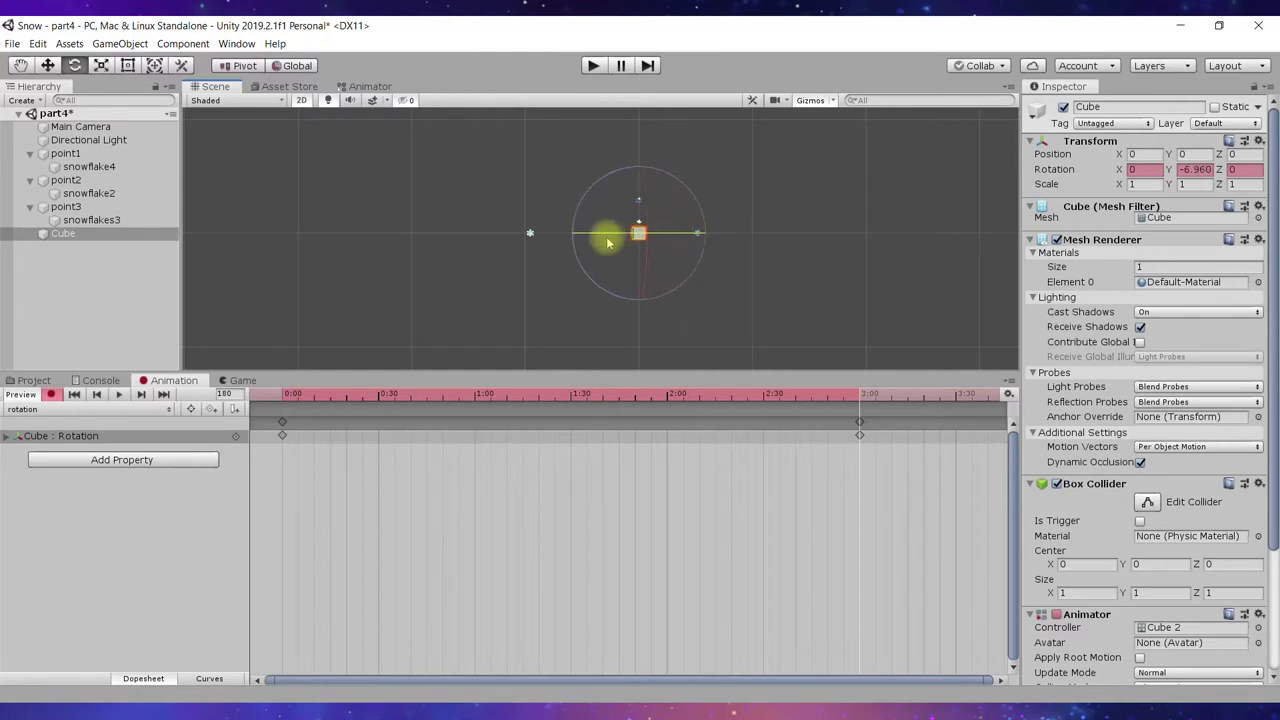
mouse_move(658, 243)
left_mouse_down()
mouse_move(643, 247)
mouse_move(1036, 265)
mouse_move(549, 254)
mouse_move(569, 200)
left_mouse_up()
type("360")
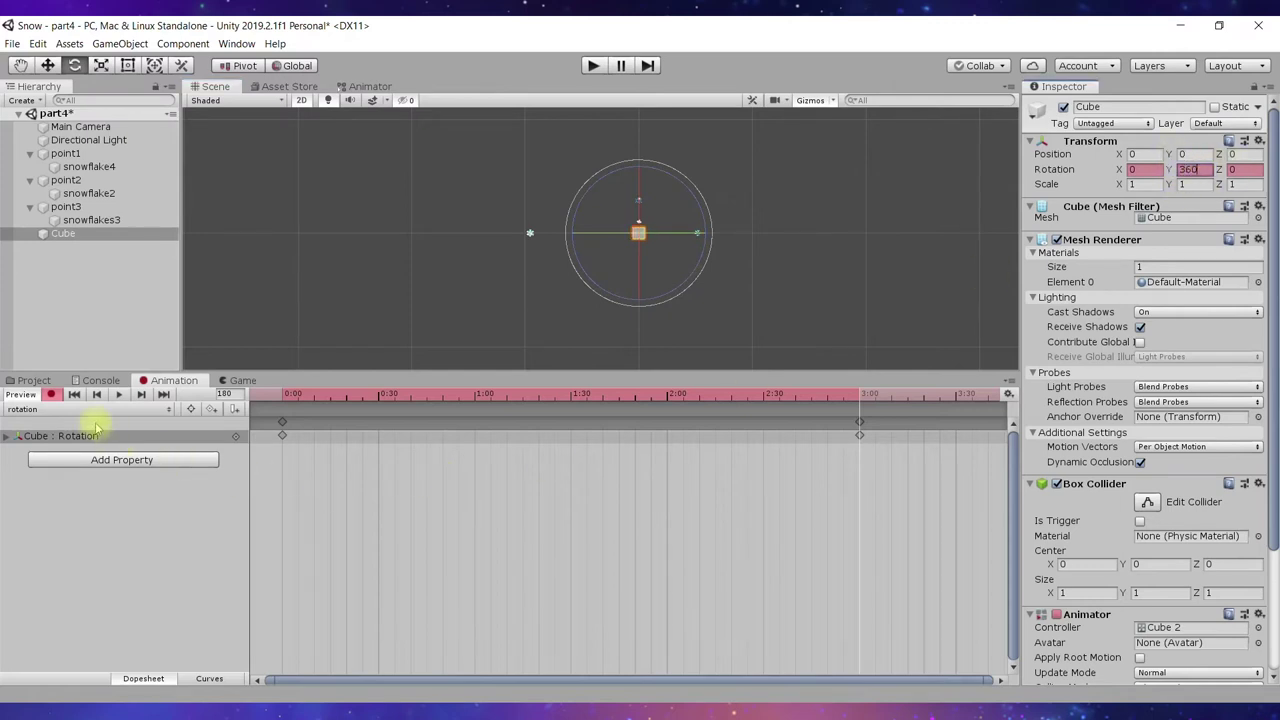
left_click(51, 394)
left_click(118, 394)
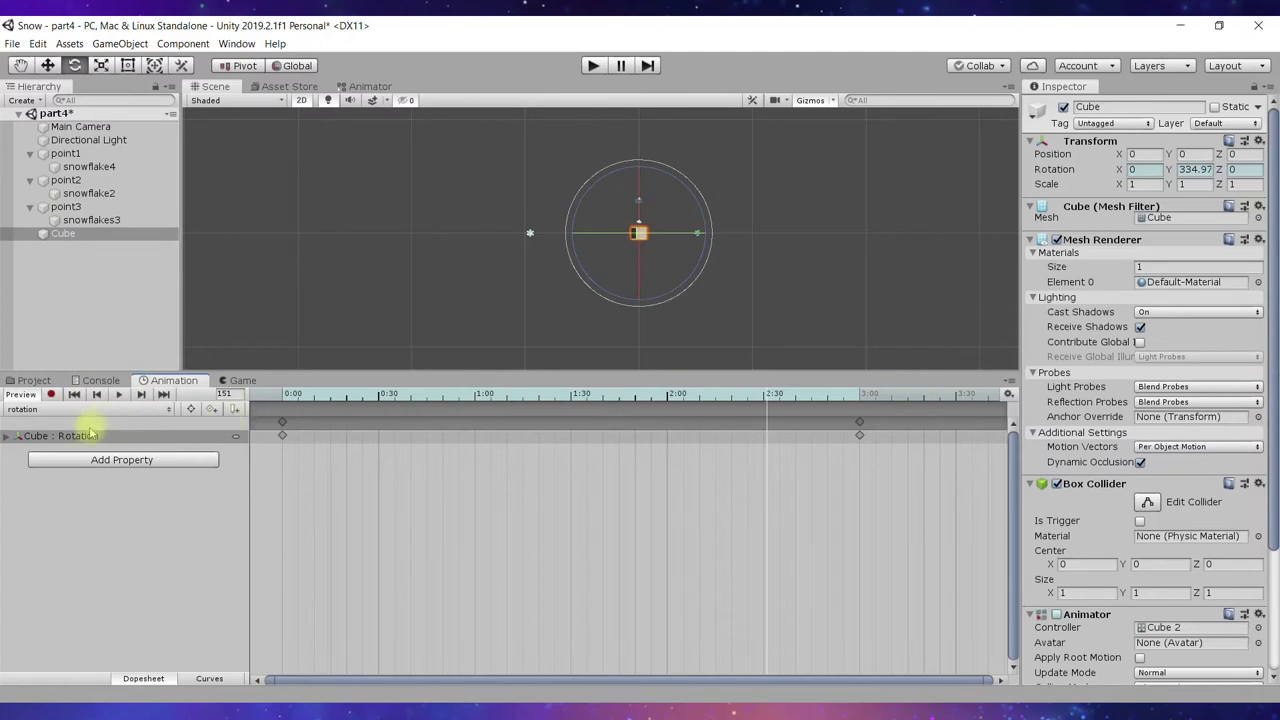
Deactivate the Cube and open the Animations folder in the Project panel.
left_click(140, 234)
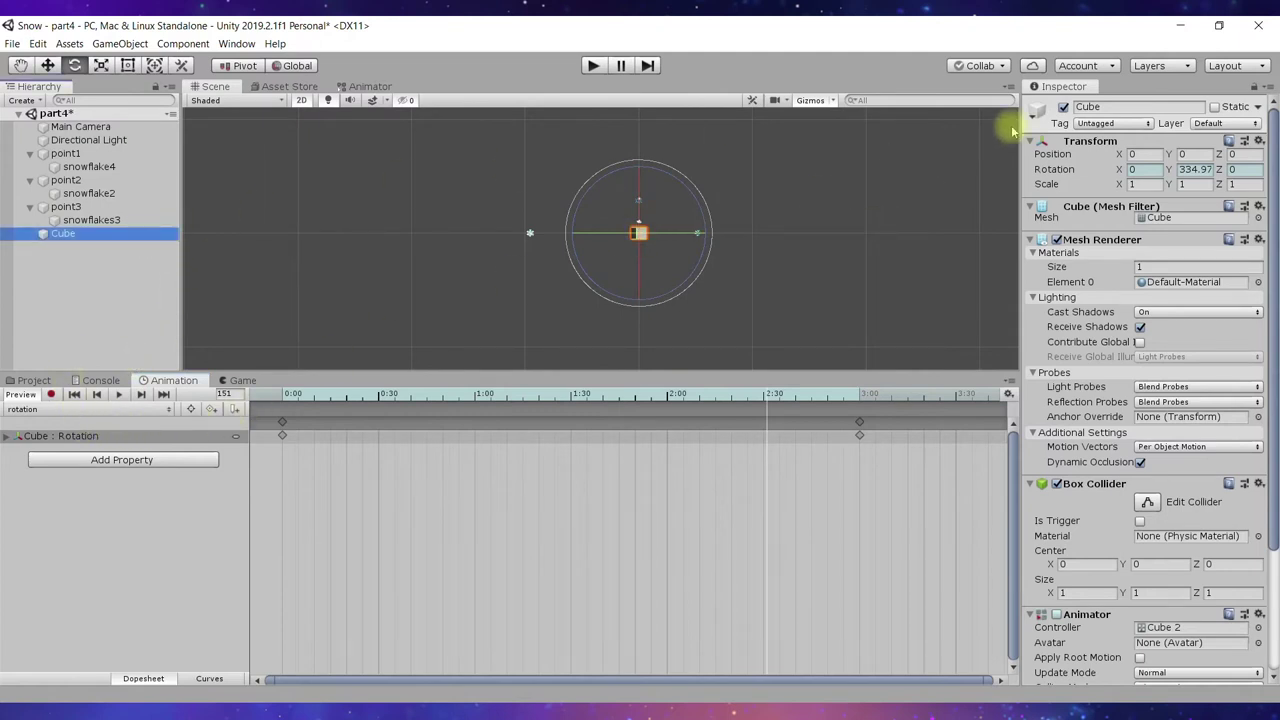
left_click(1064, 108)
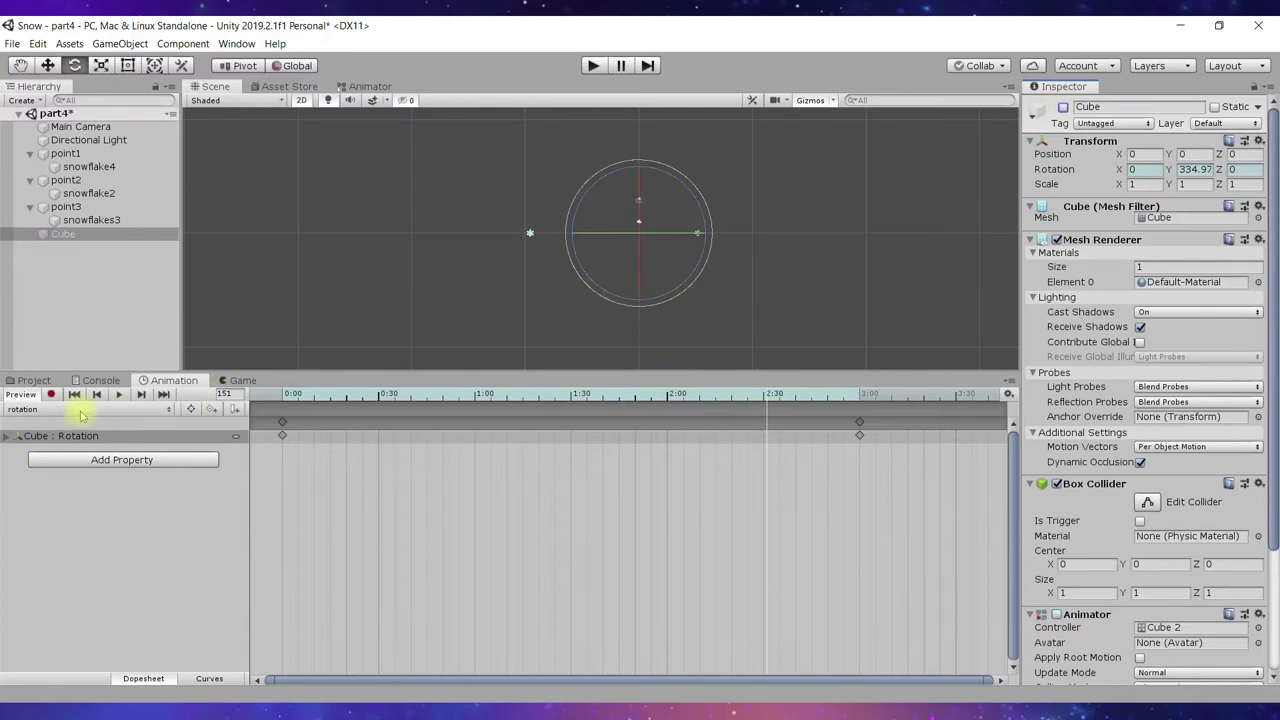
left_click(33, 381)
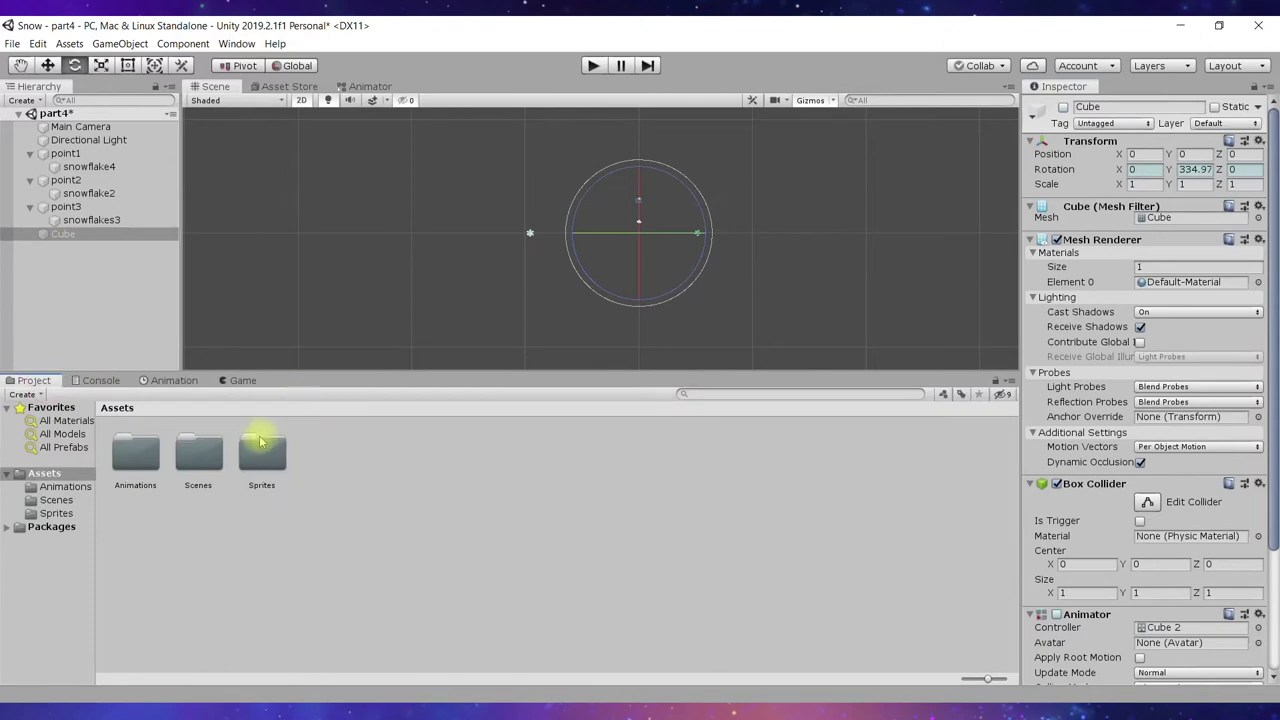
double_click(132, 452)
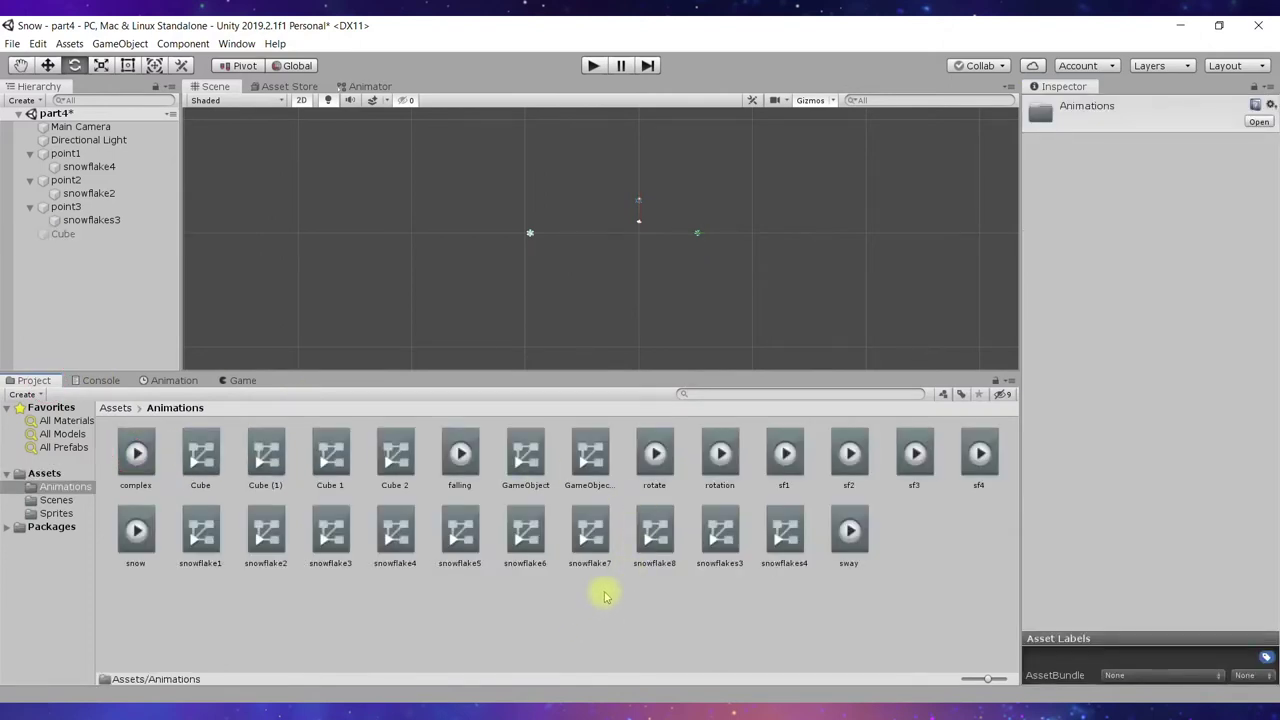
Try the rotation clip on point2, select snowflake2 with the Move tool, and show Game view.
left_click(718, 462)
mouse_move(718, 468)
left_mouse_down()
mouse_move(68, 192)
mouse_move(78, 156)
mouse_move(82, 168)
left_mouse_up()
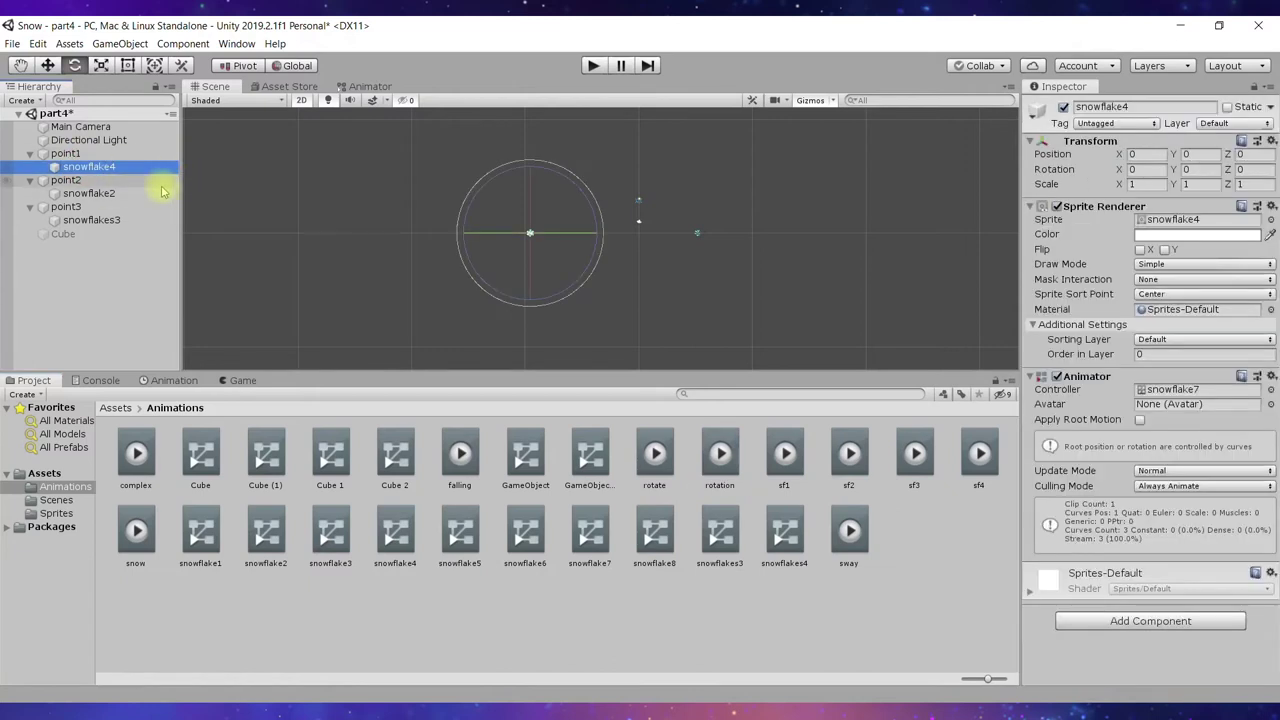
left_click(95, 154)
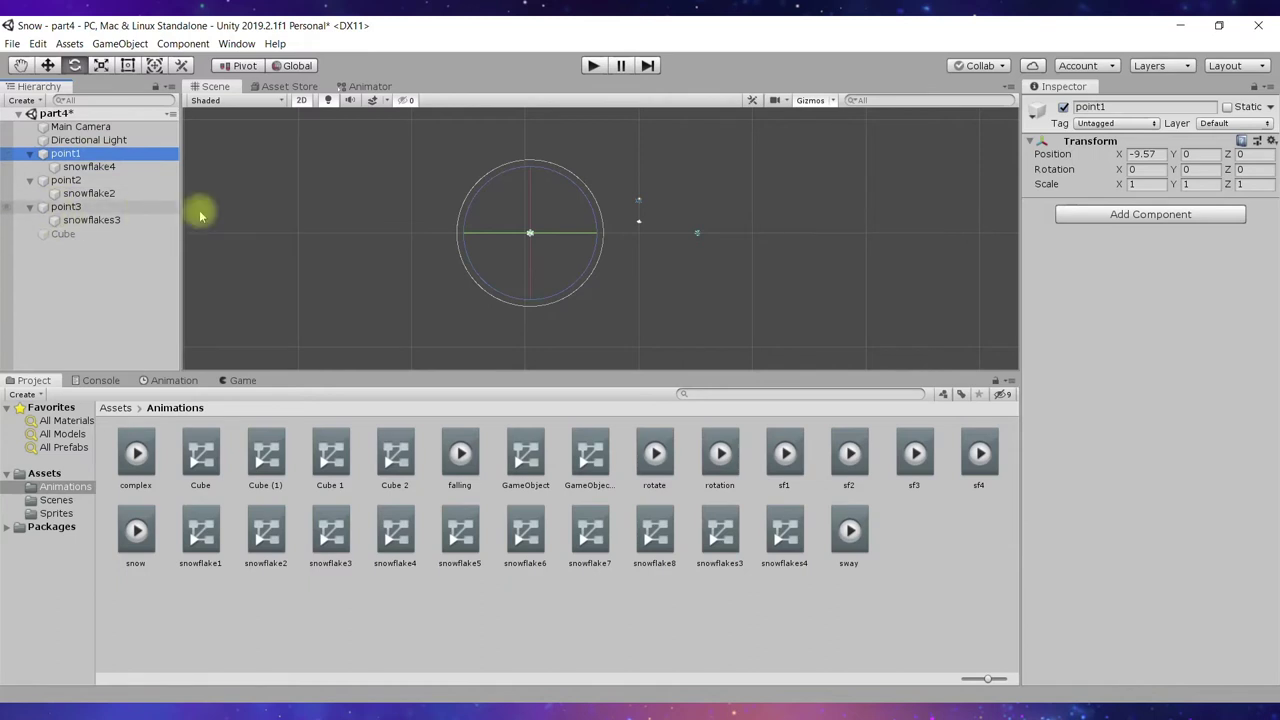
left_click(65, 180)
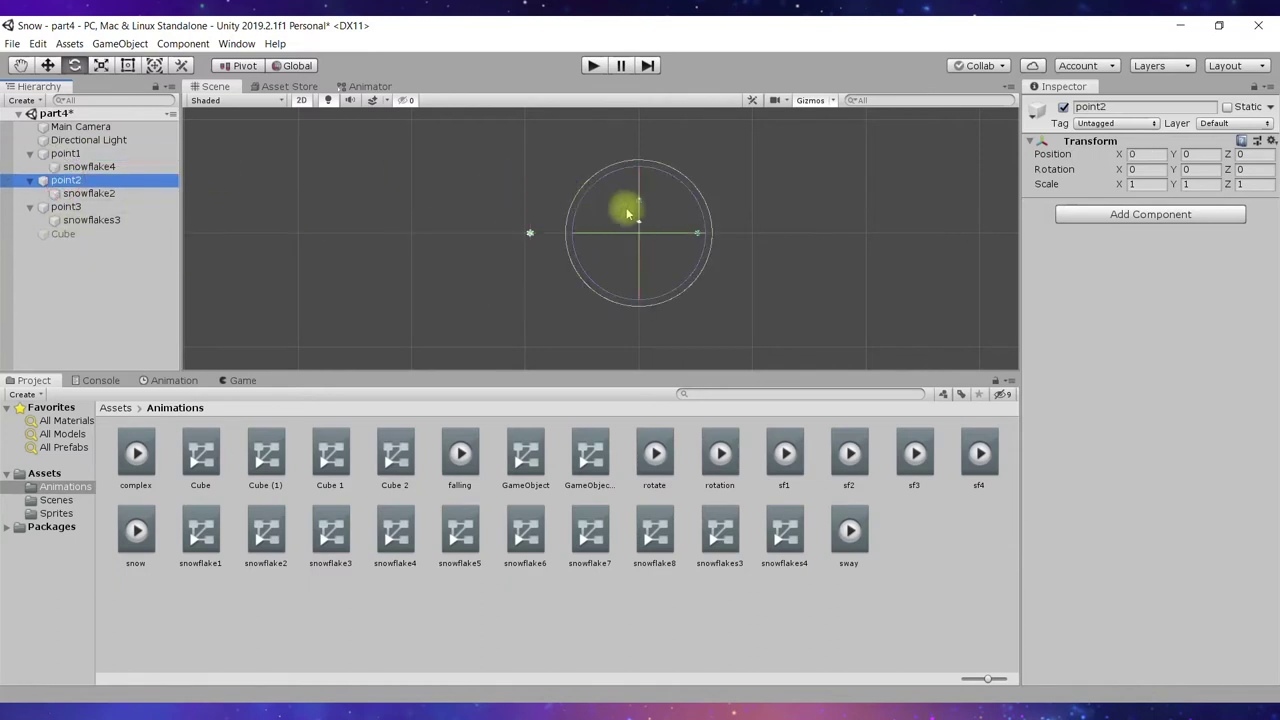
left_click(48, 65)
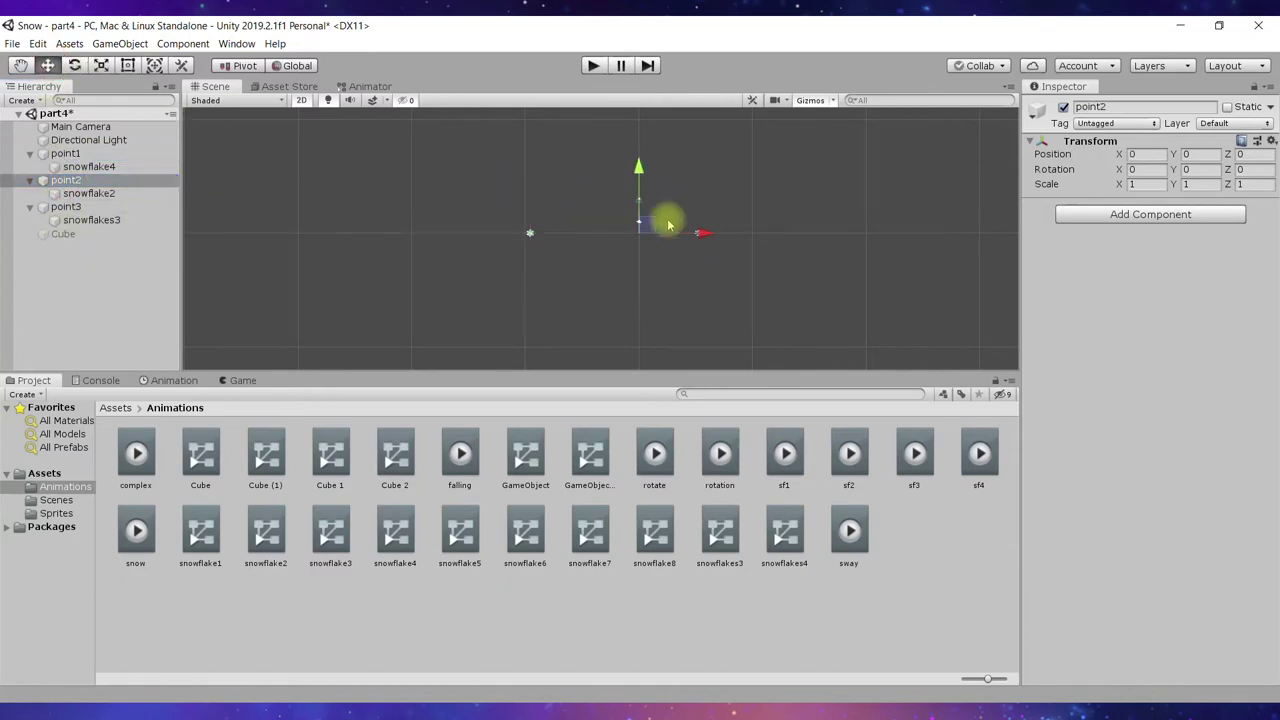
left_click(120, 193)
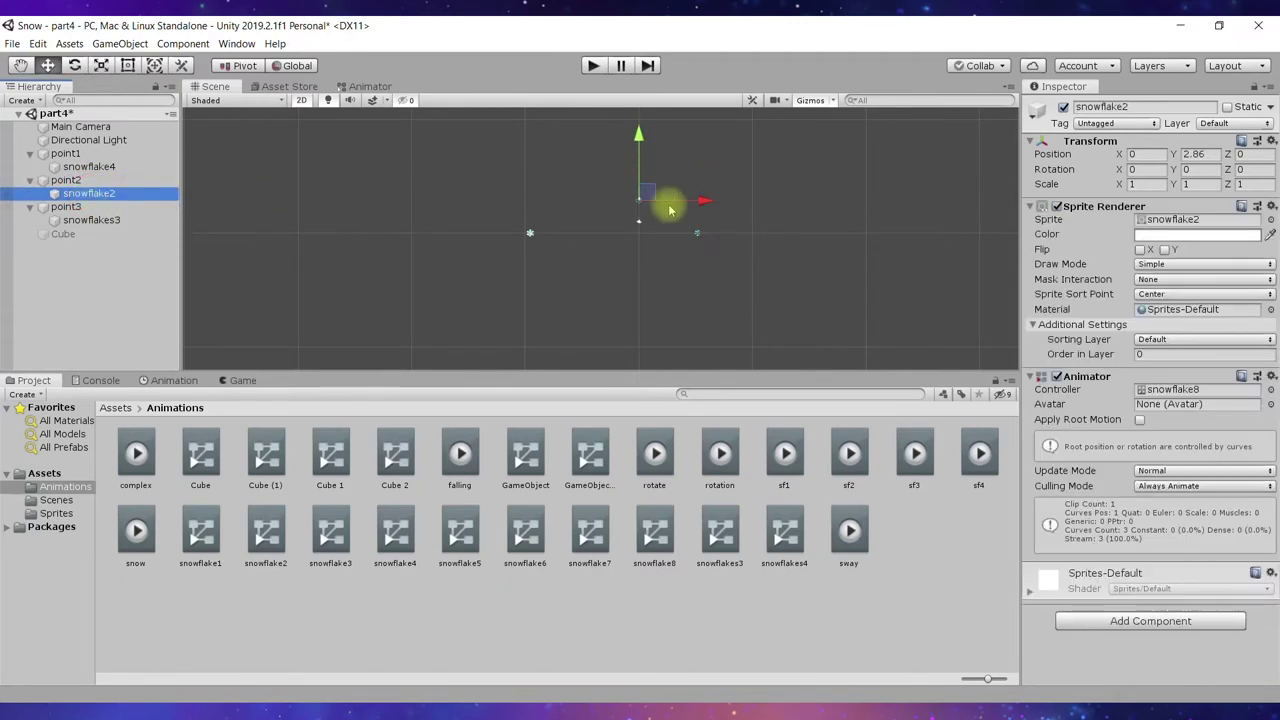
key("ctrl+2")
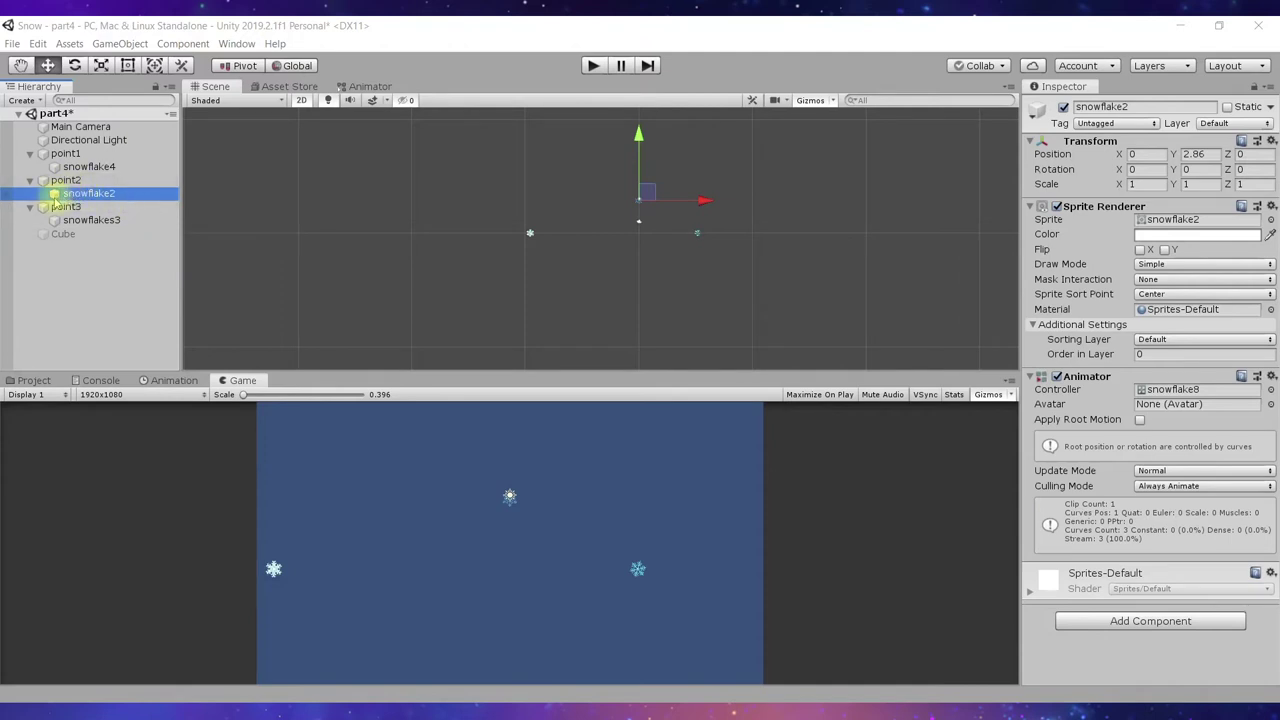
Keep snowflake2 under point2 and reset its Transform to the parent's origin.
left_click_drag(55, 195, 65, 183)
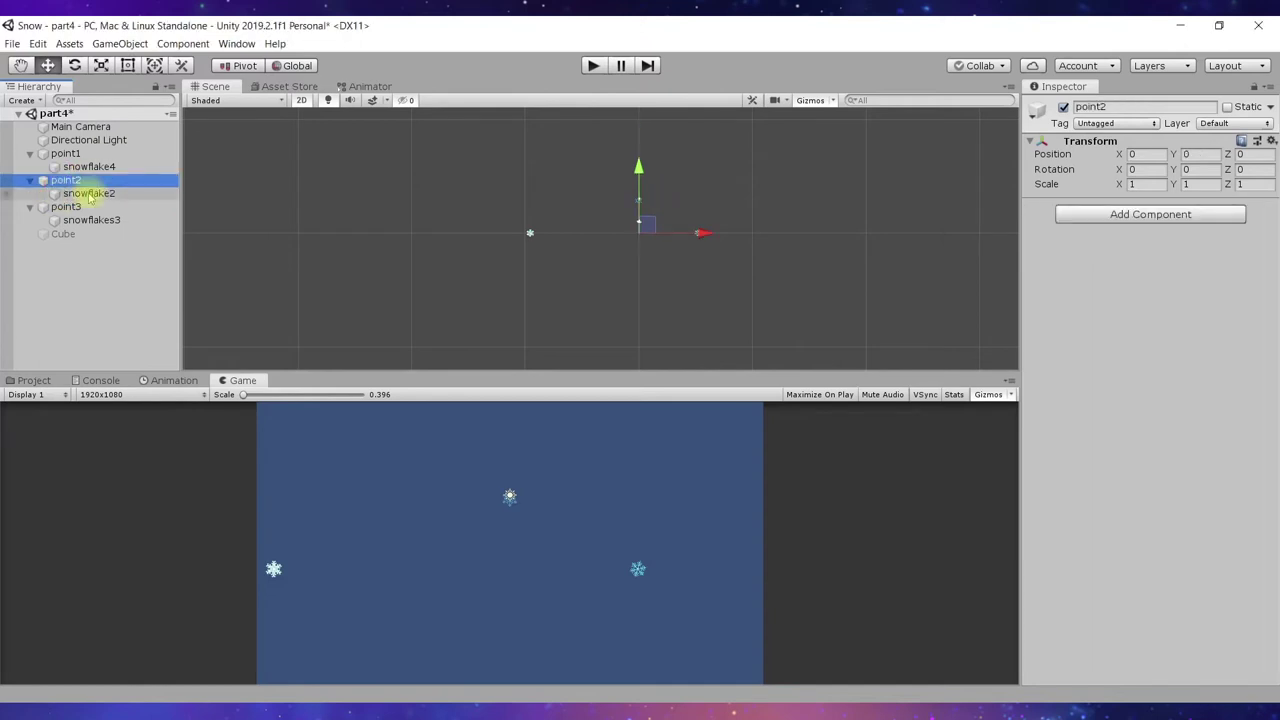
left_click(86, 193)
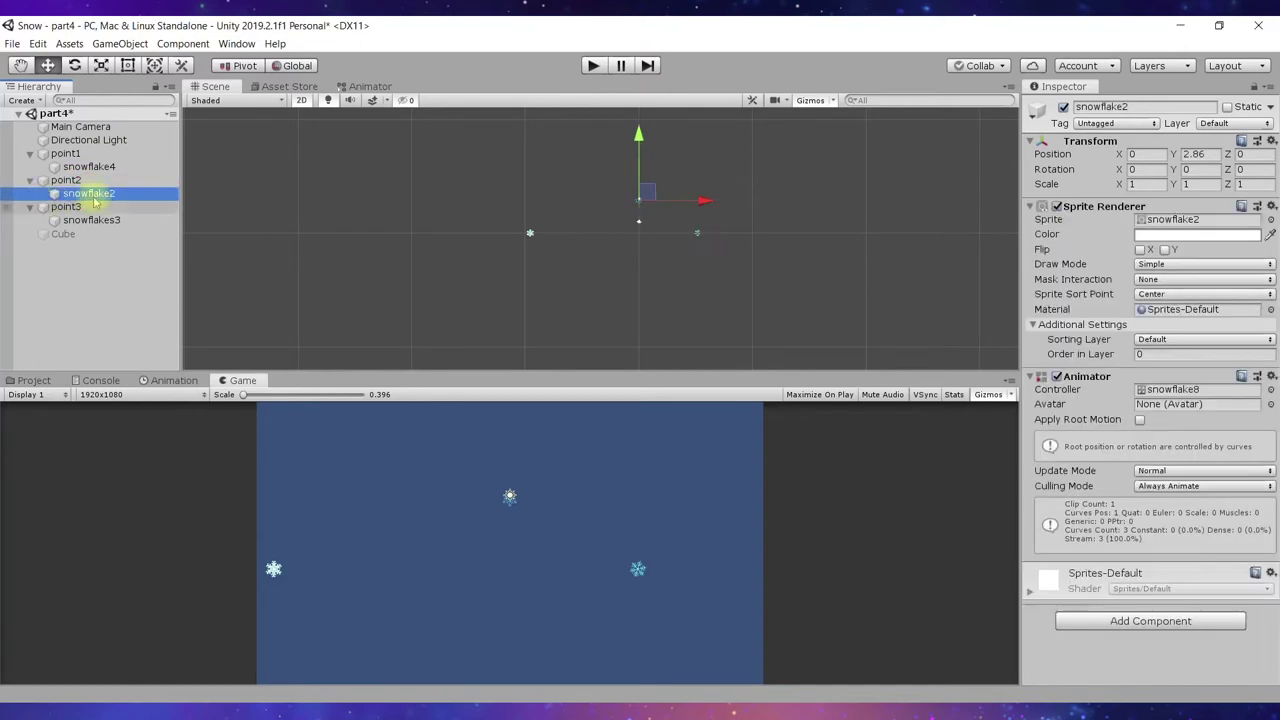
right_click(1180, 141)
left_click(1205, 150)
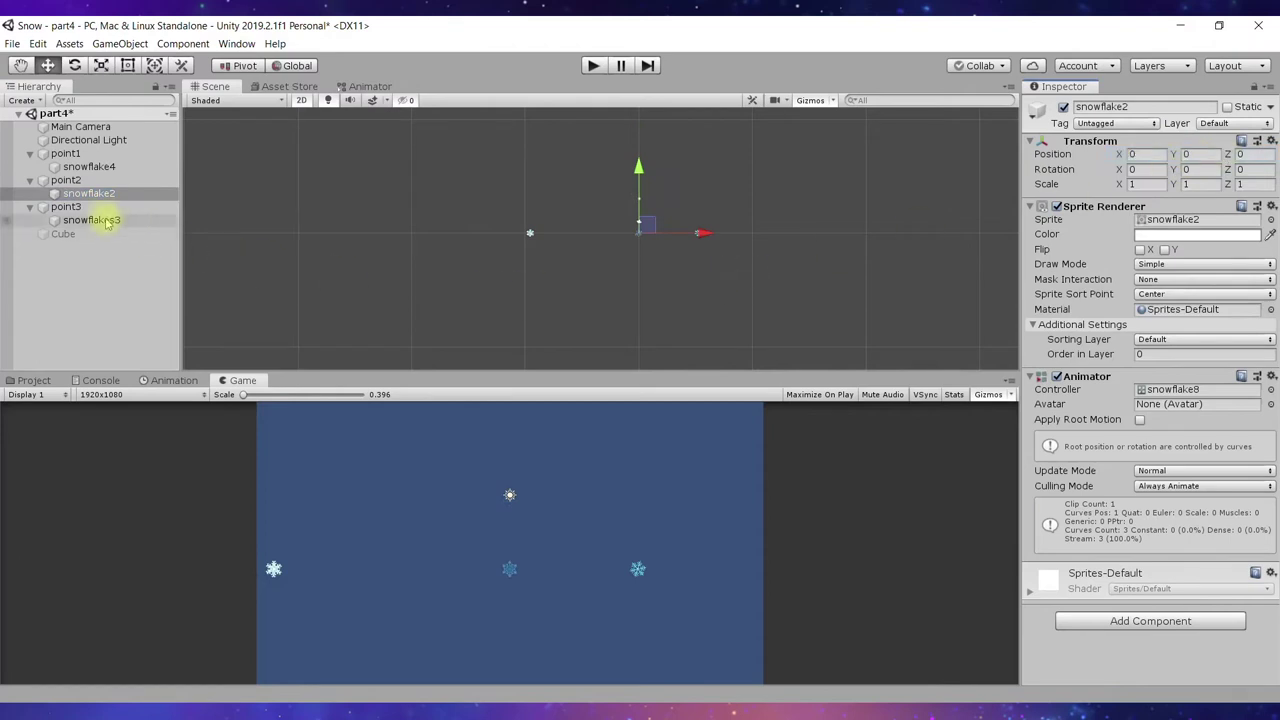
Raise point2 to Y 3.74 and play the scene to test the falling snow.
left_click(70, 180)
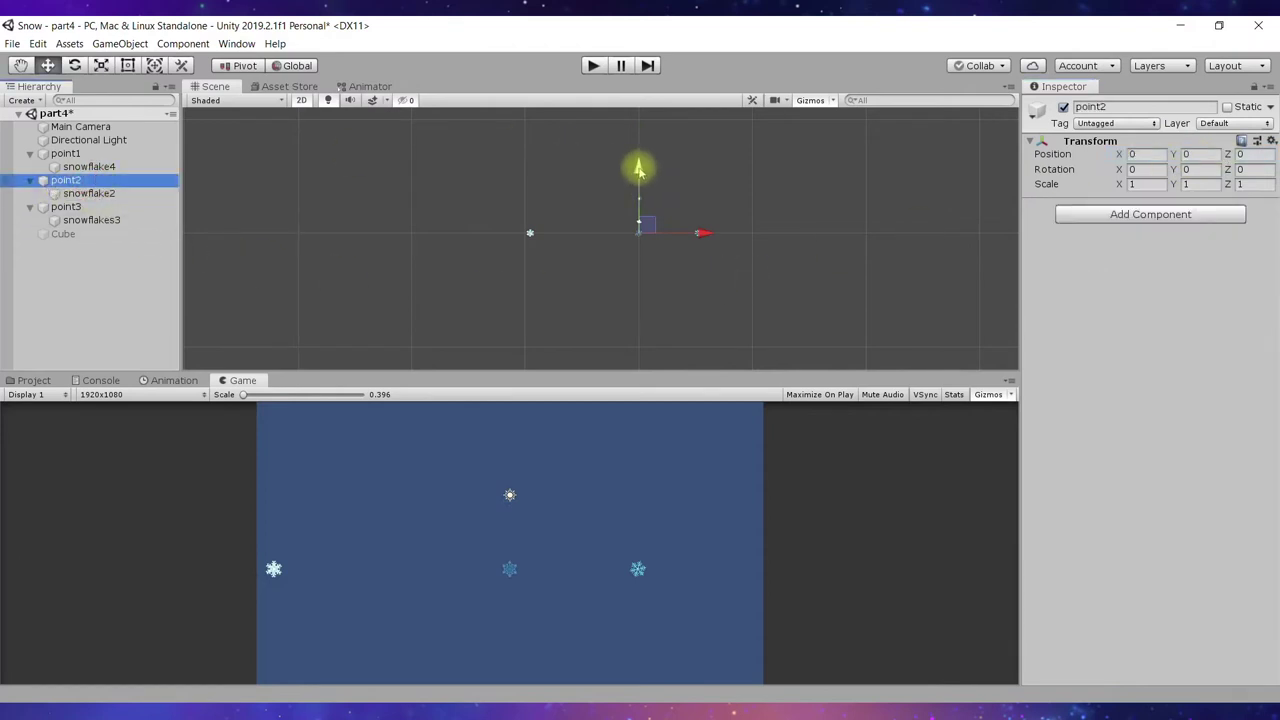
left_click_drag(639, 170, 646, 140)
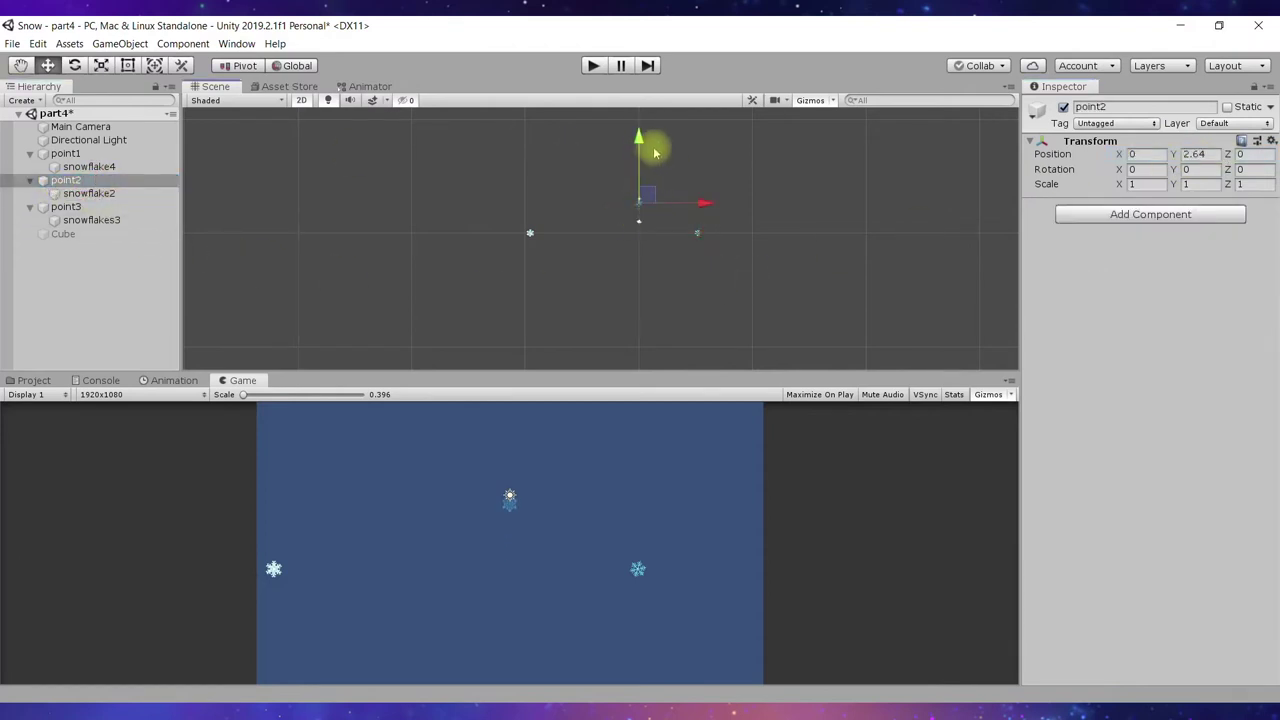
left_click_drag(645, 145, 640, 126)
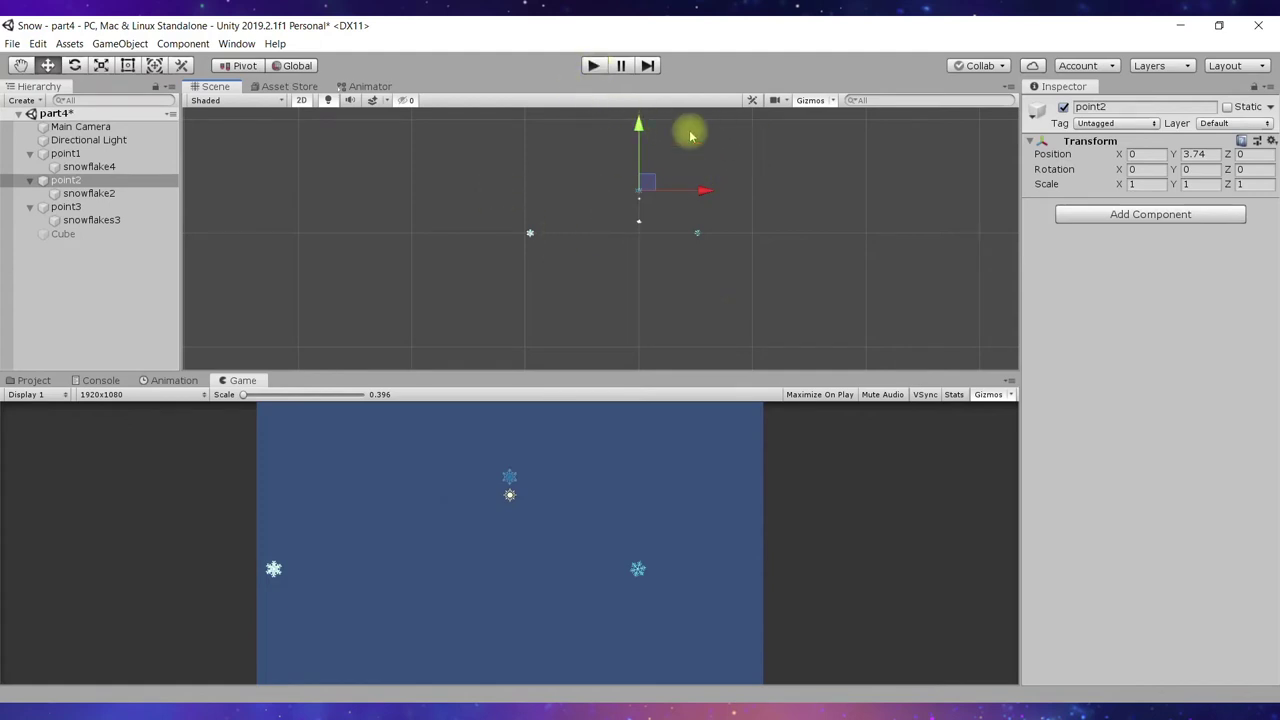
middle_click_drag(608, 249, 598, 306)
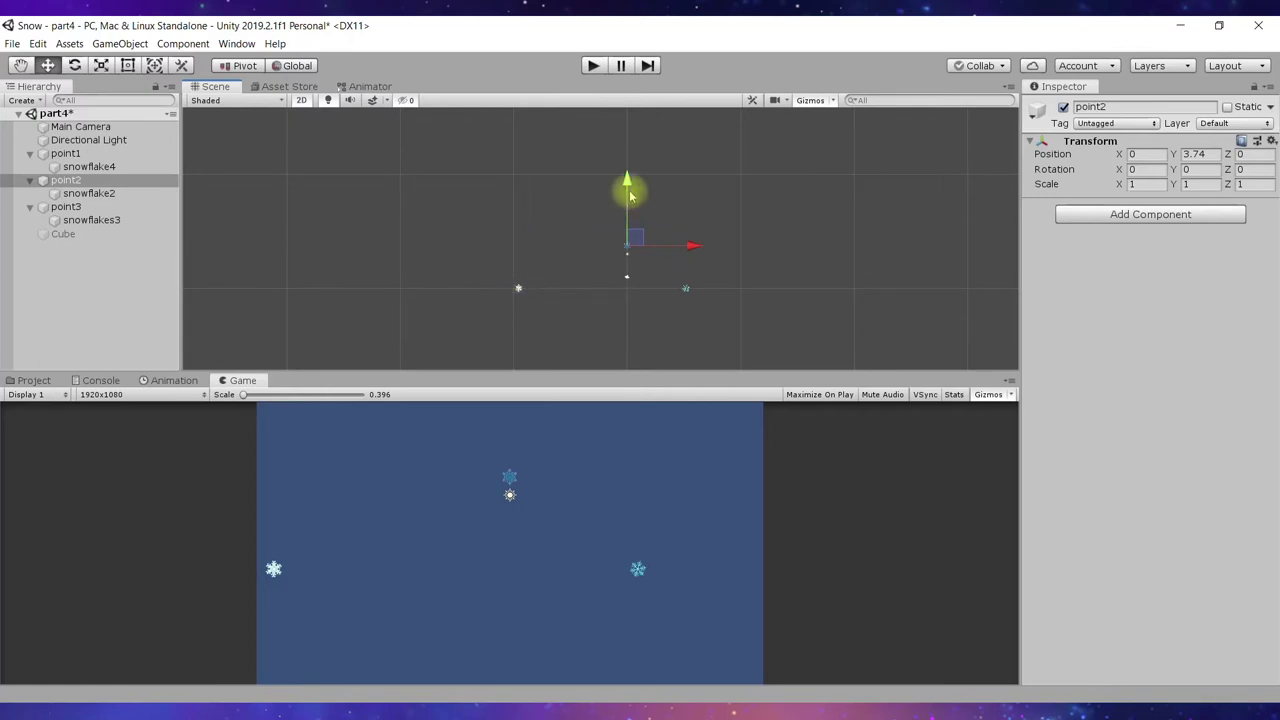
left_click(594, 66)
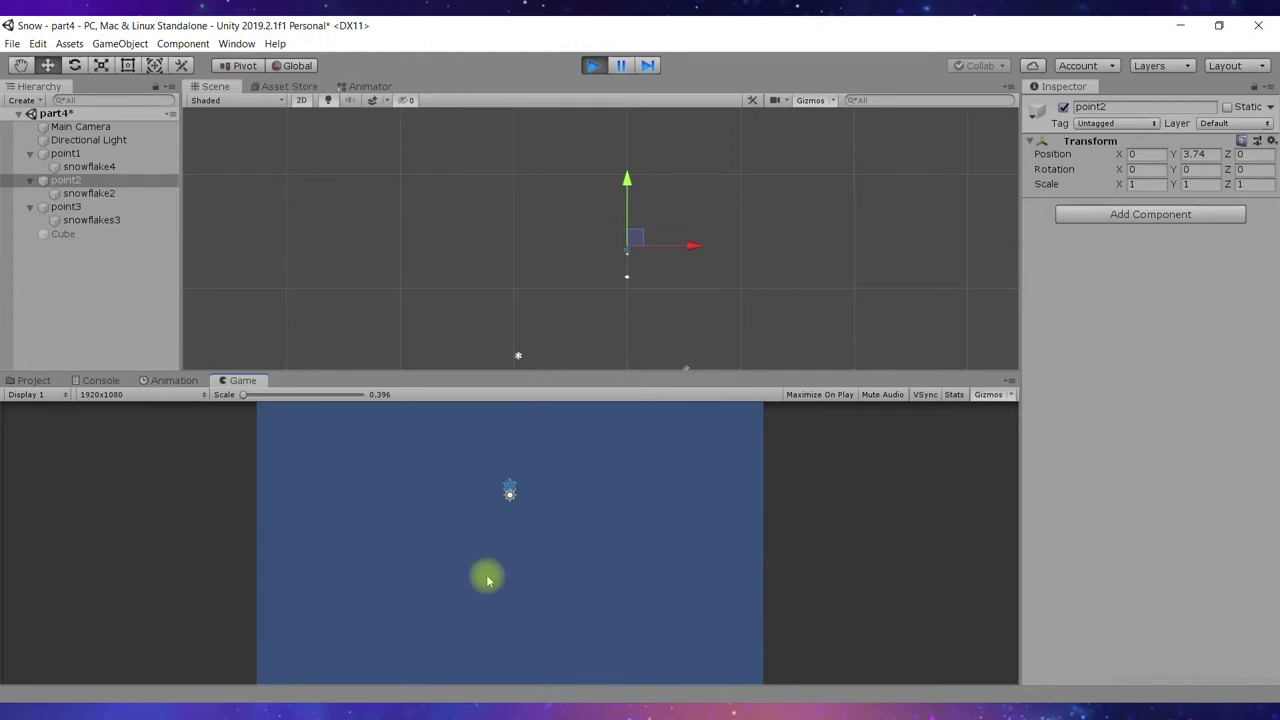
Stop Play mode, show the Animations folder, and select point2.
left_click(594, 67)
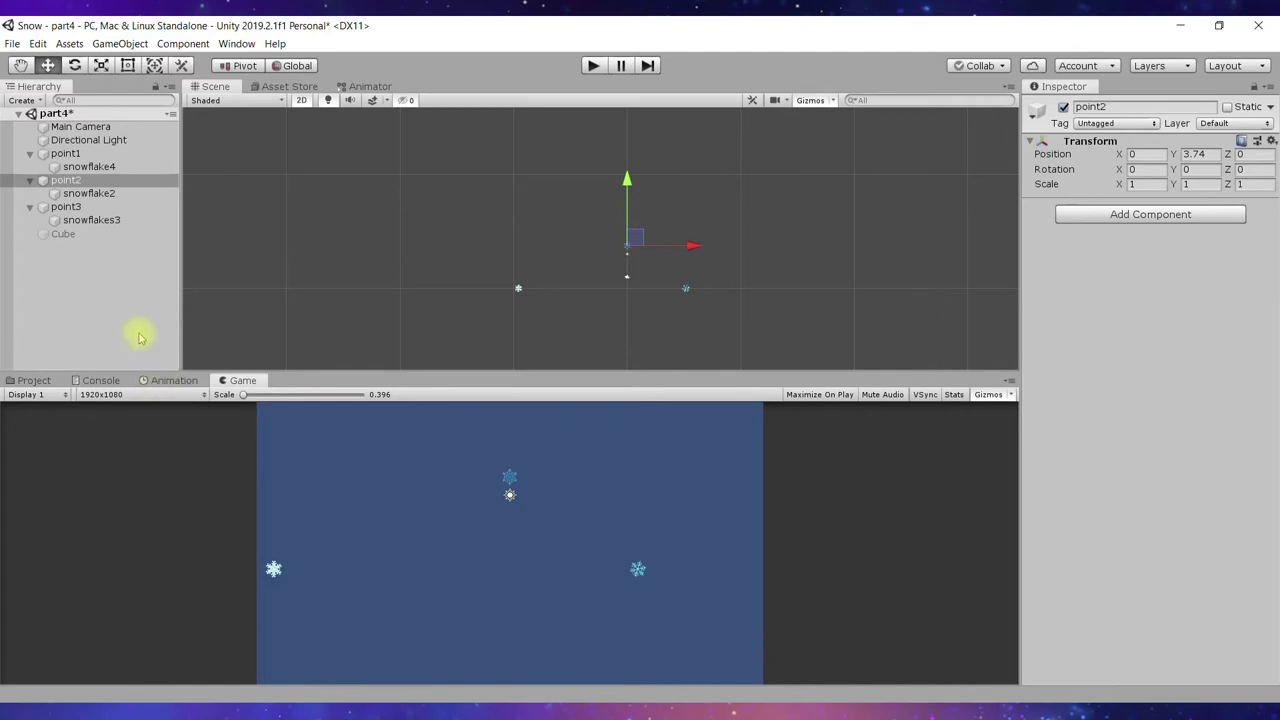
left_click(91, 234)
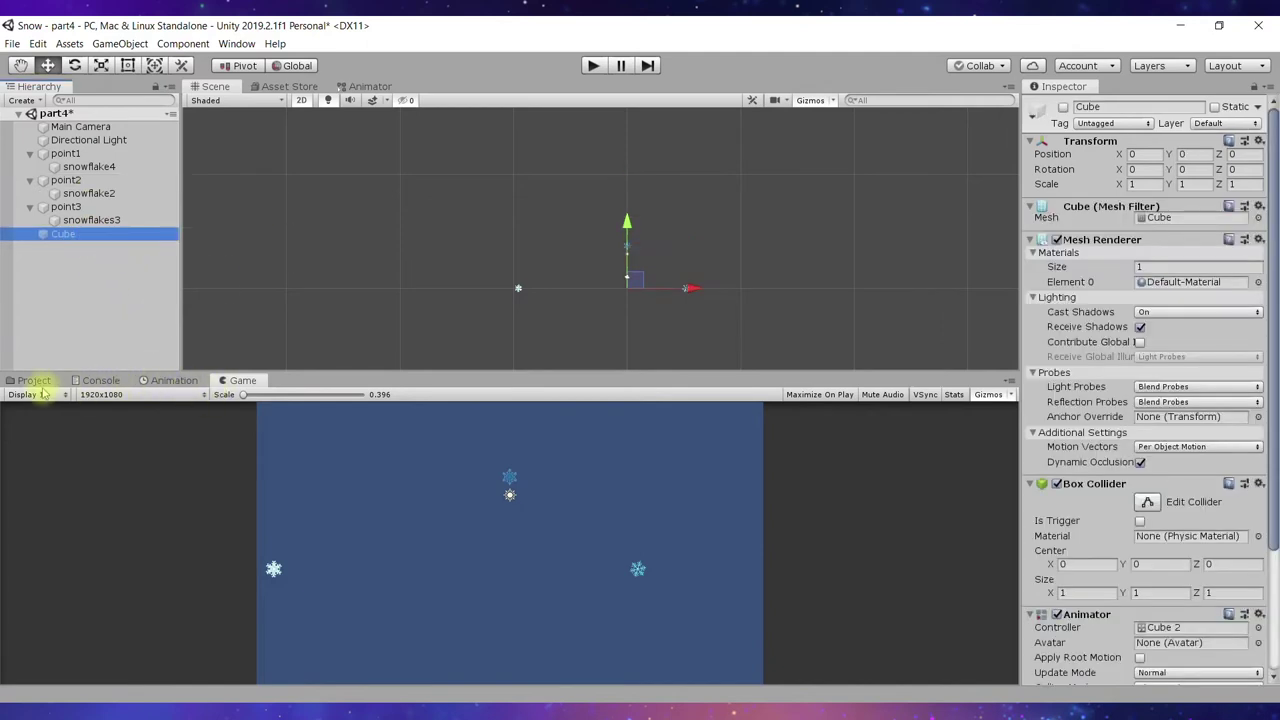
left_click(36, 382)
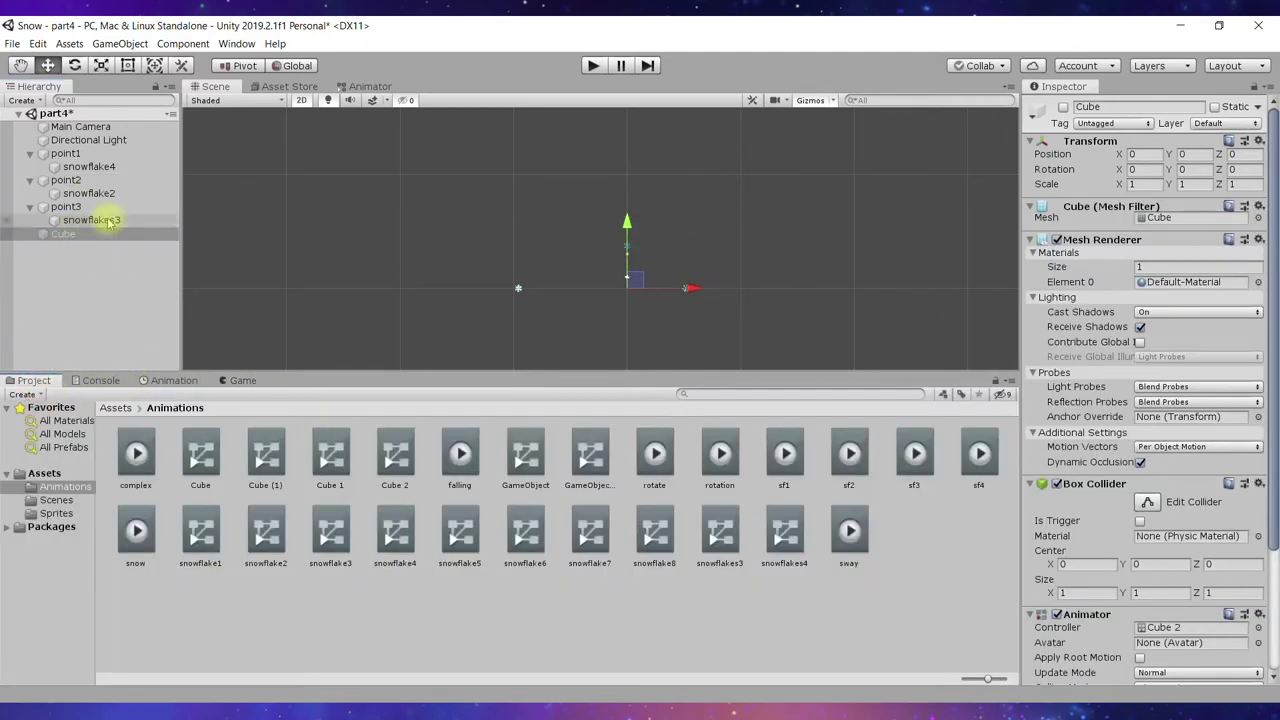
left_click(66, 180)
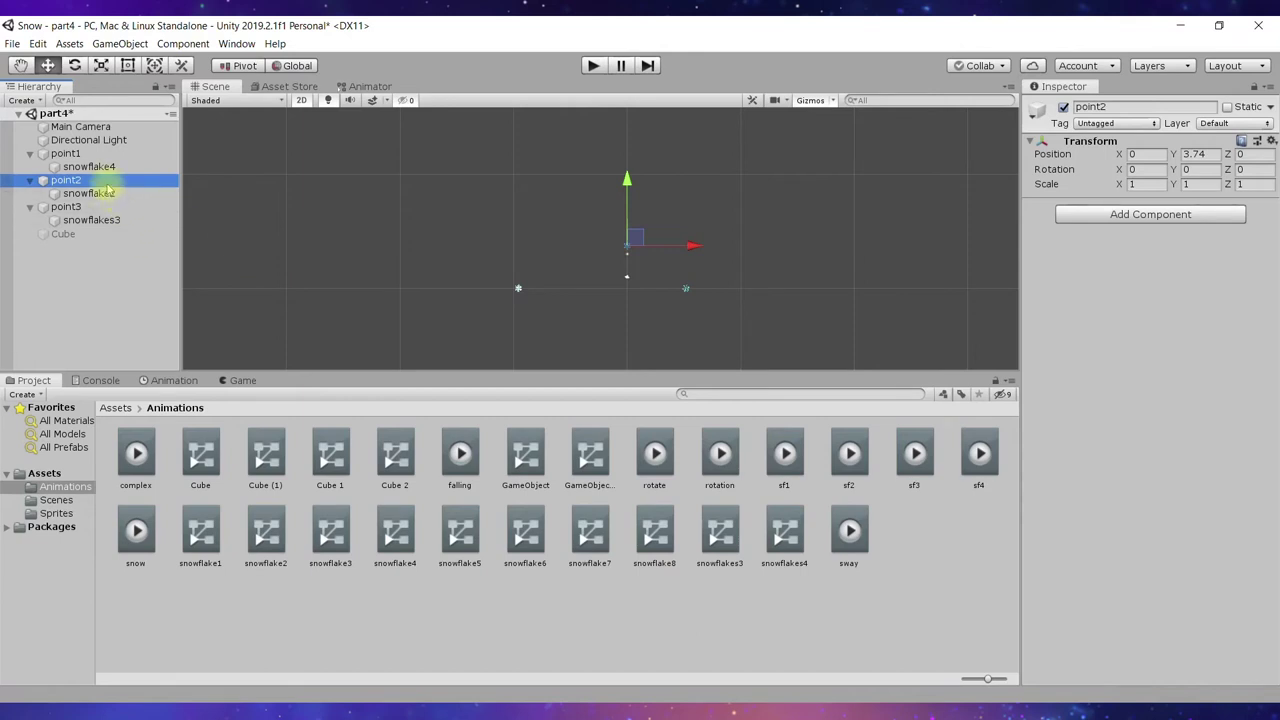
Create an empty GameObject under point2, nest snowflake2 in it, and drag the rotation clip onto it.
right_click(67, 184)
left_click(115, 316)
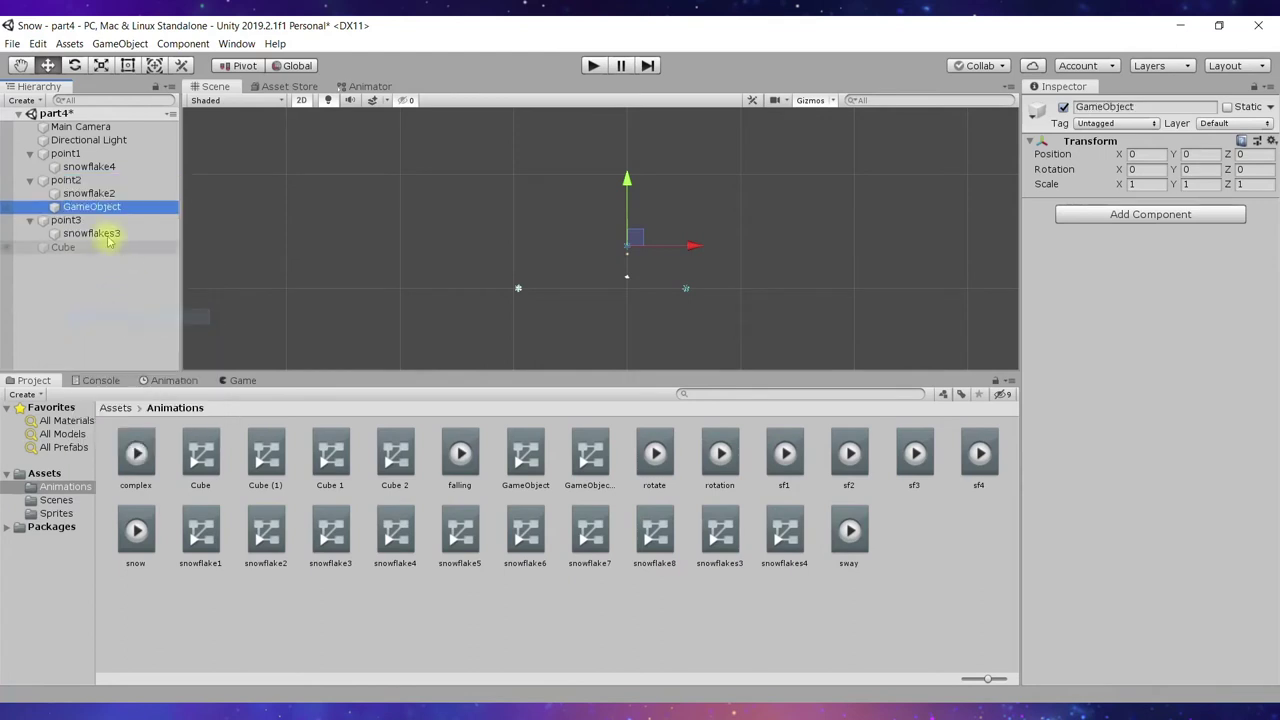
left_click_drag(80, 193, 73, 214)
left_click(80, 195)
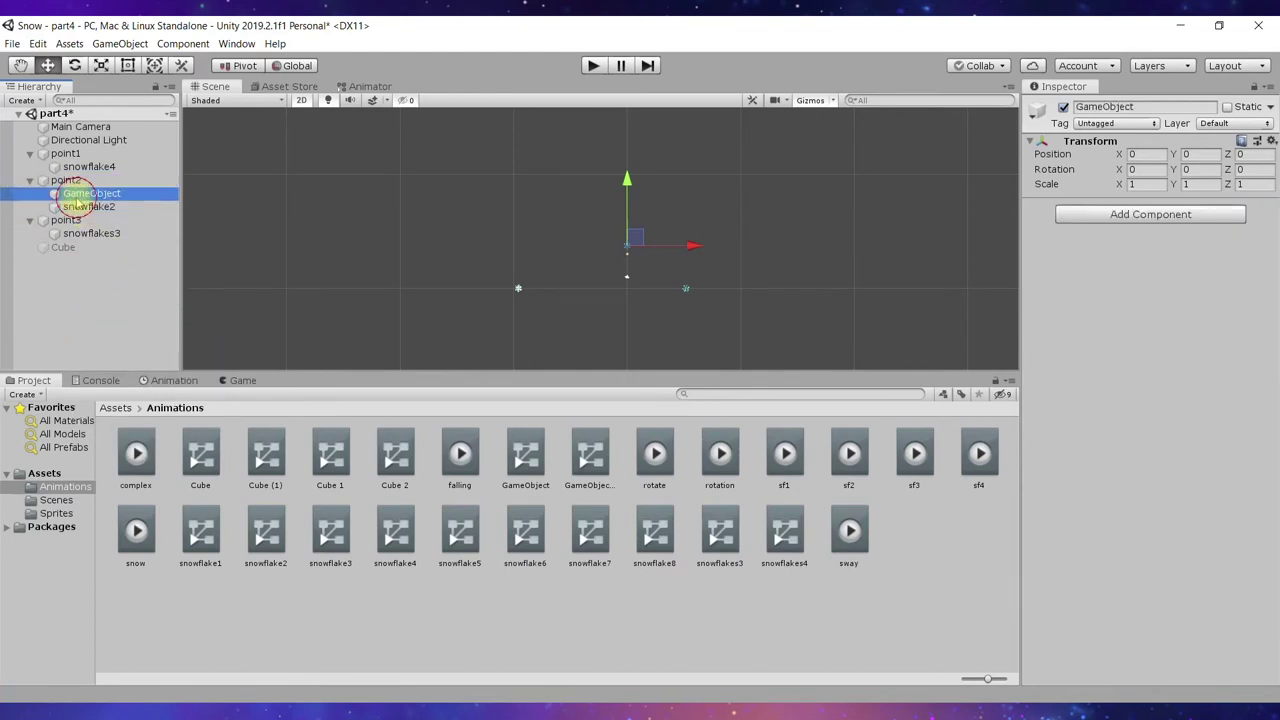
left_click_drag(77, 205, 94, 195)
left_click(112, 194)
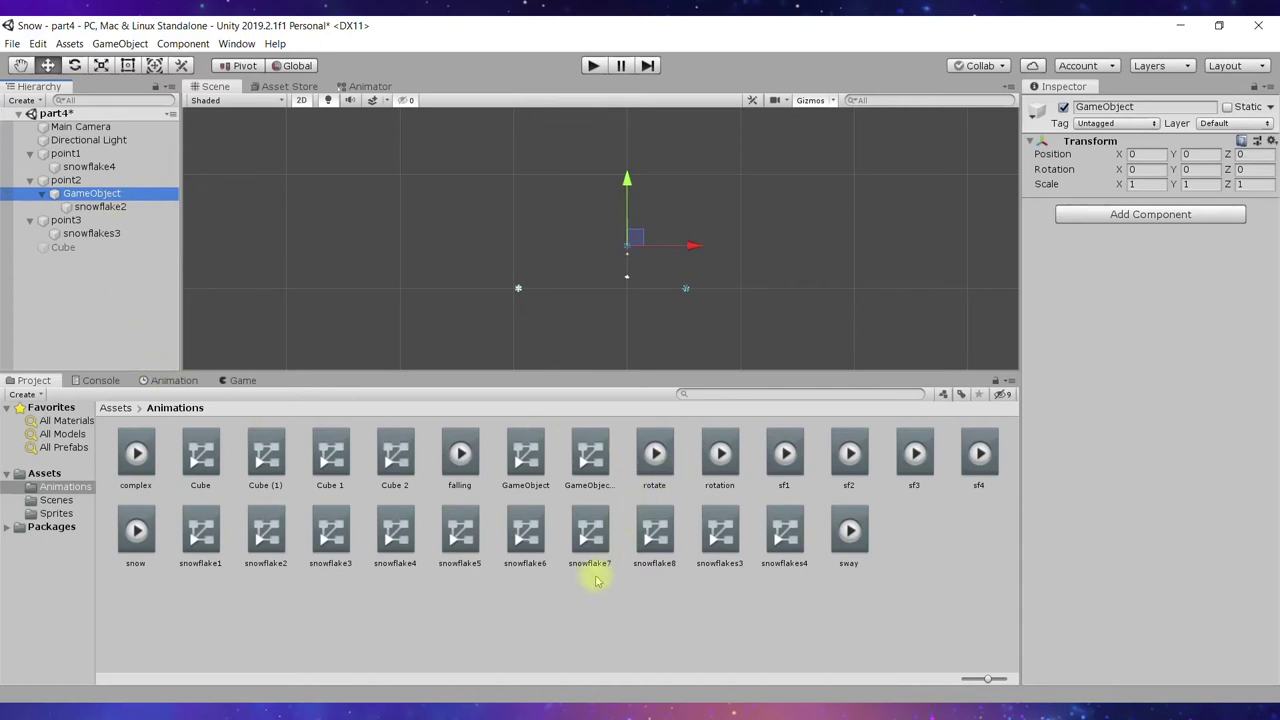
left_click_drag(720, 455, 121, 197)
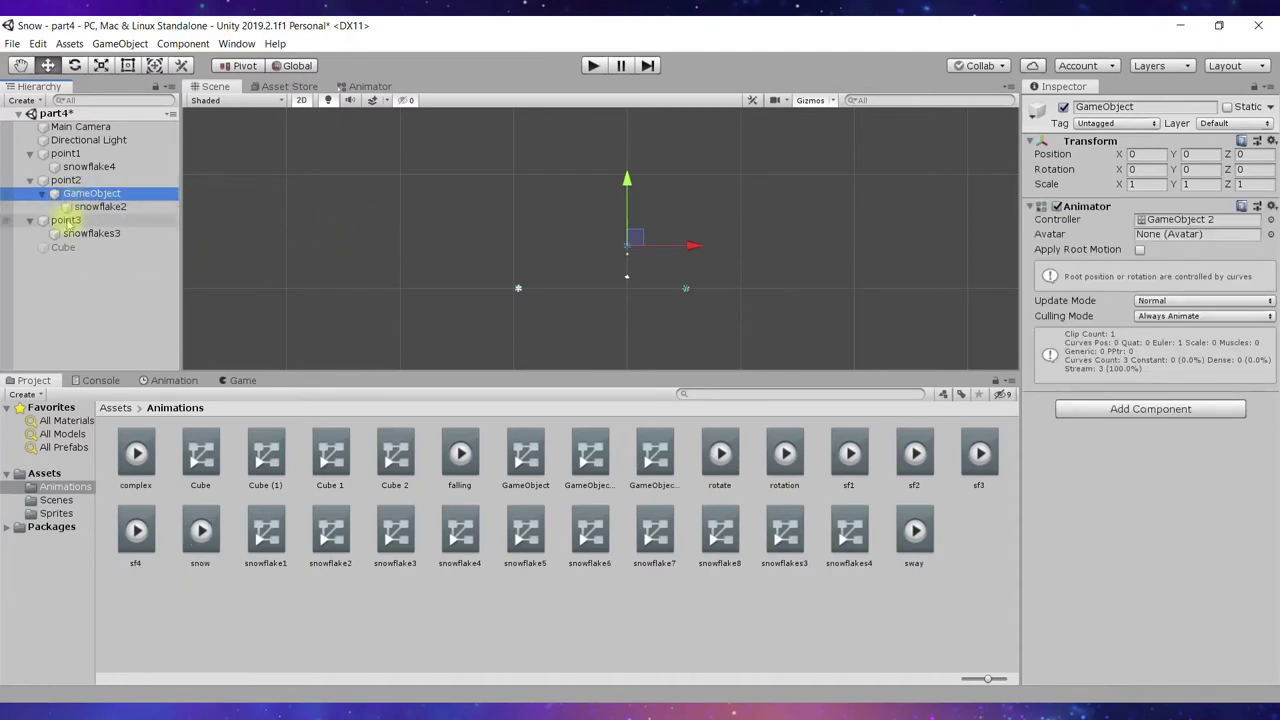
Play the scene to watch snowflake2 sway as it falls, then stop and select snowflake2.
left_click(593, 66)
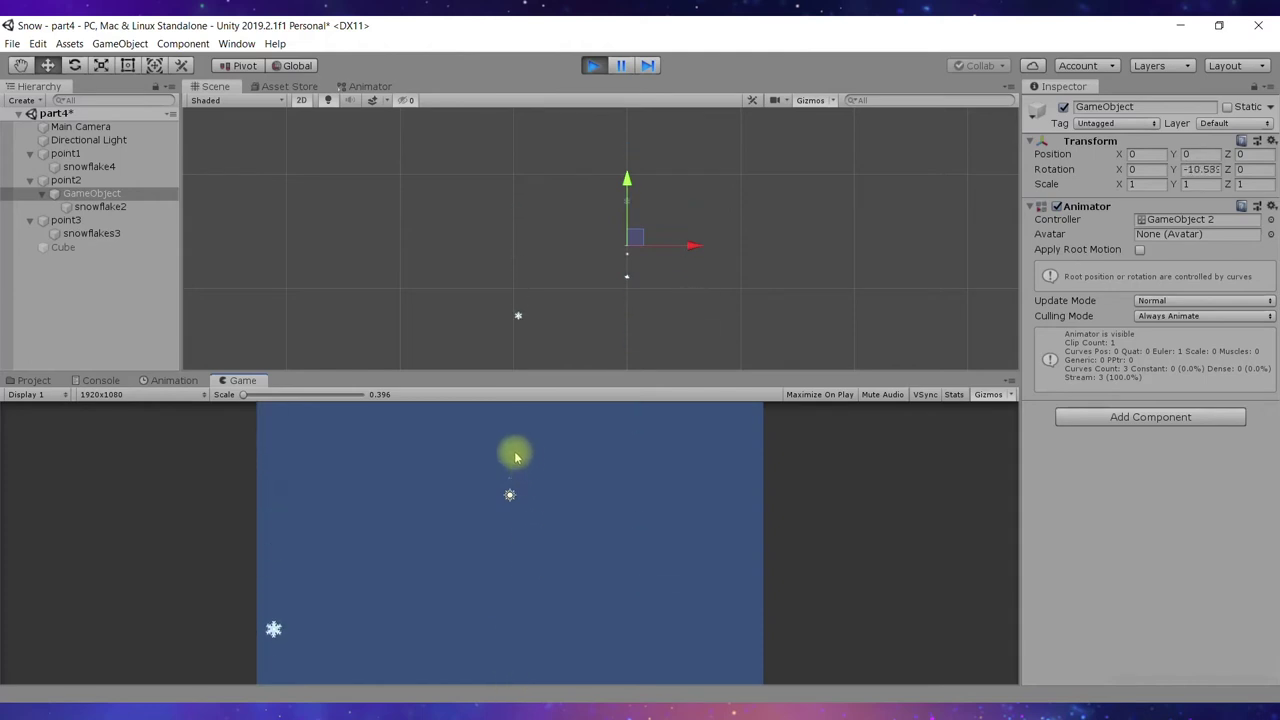
left_click(593, 65)
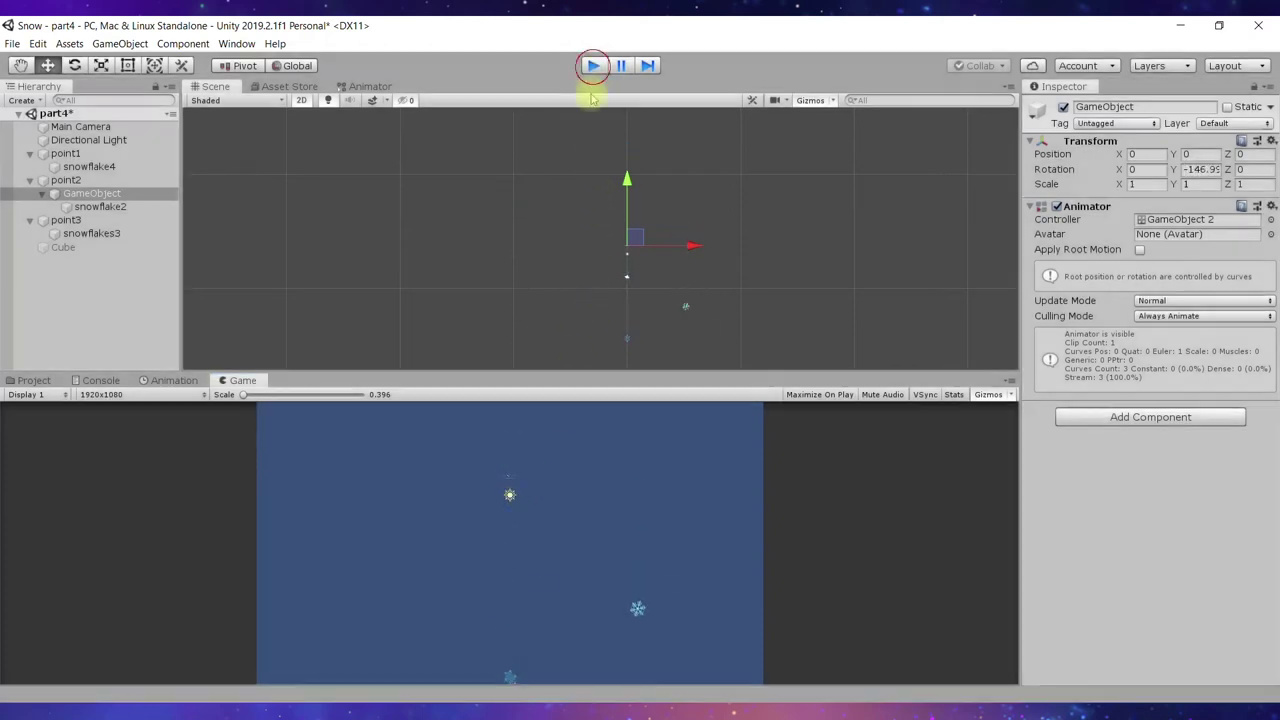
left_click(100, 206)
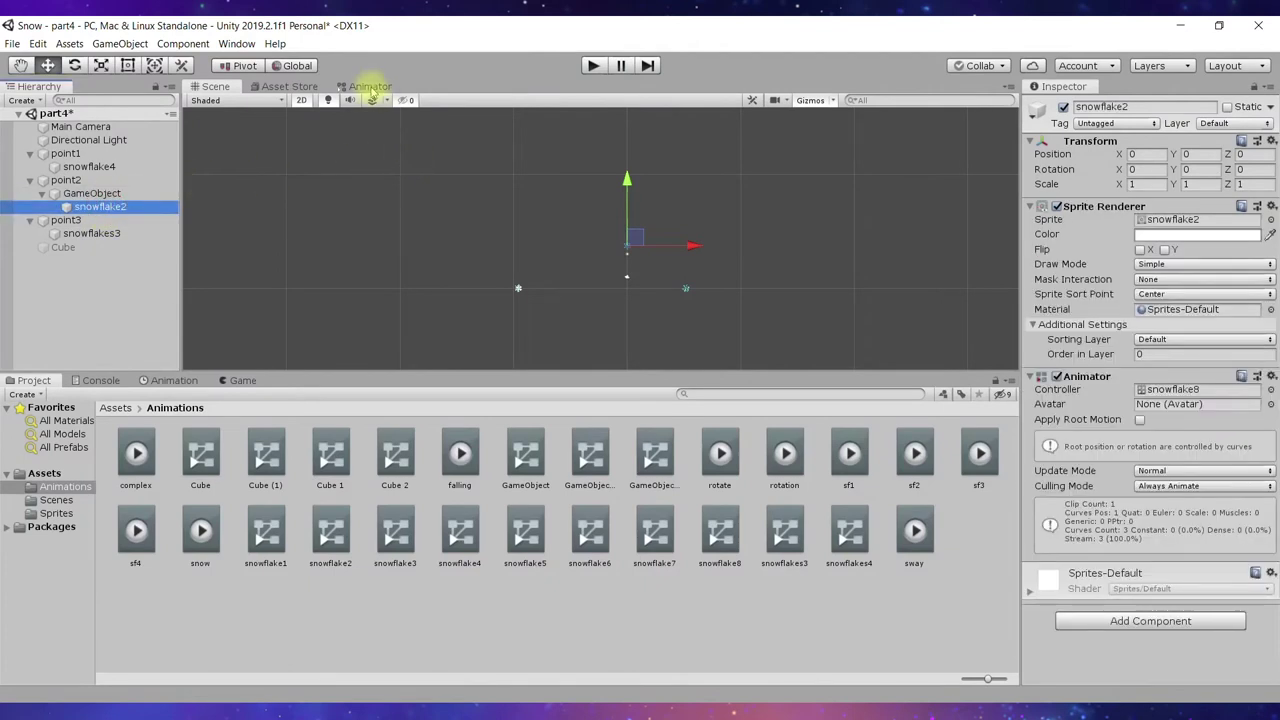
Lower the speed of snowflake2's falling state in the Animator and preview the slower fall.
left_click(370, 86)
left_click(661, 228)
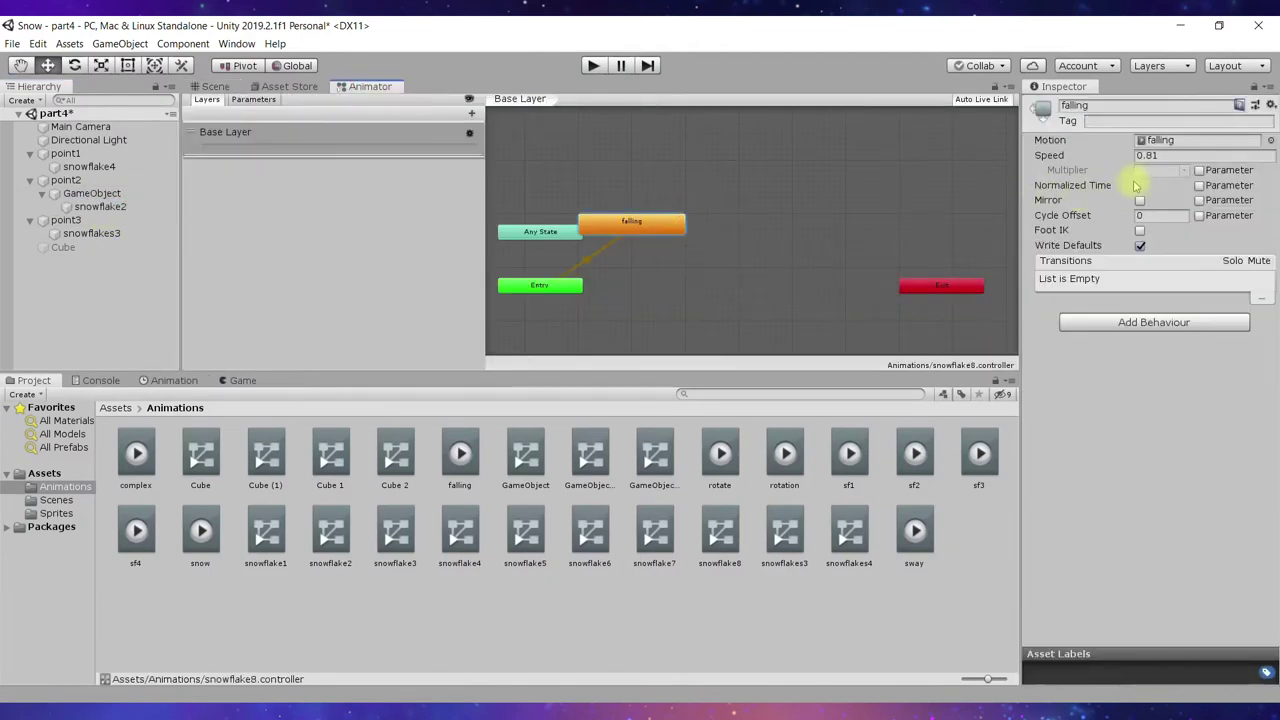
left_click_drag(1106, 164, 1073, 160)
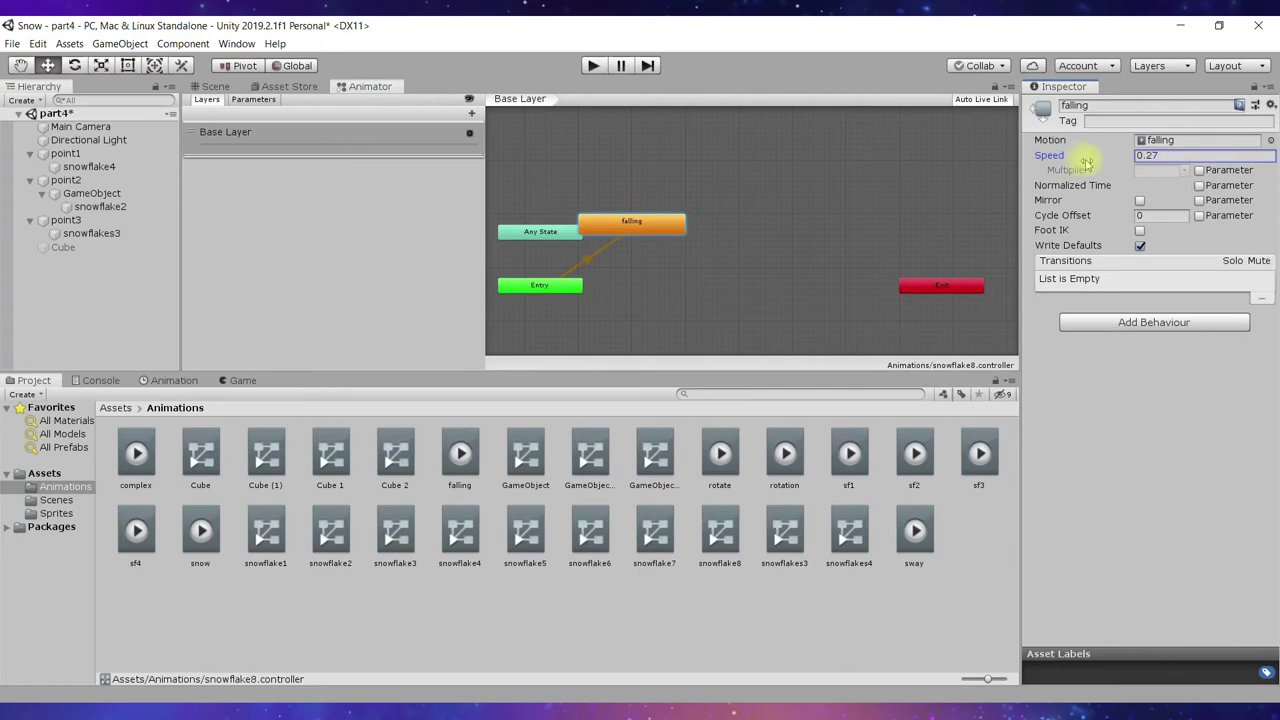
left_click_drag(1084, 162, 1034, 172)
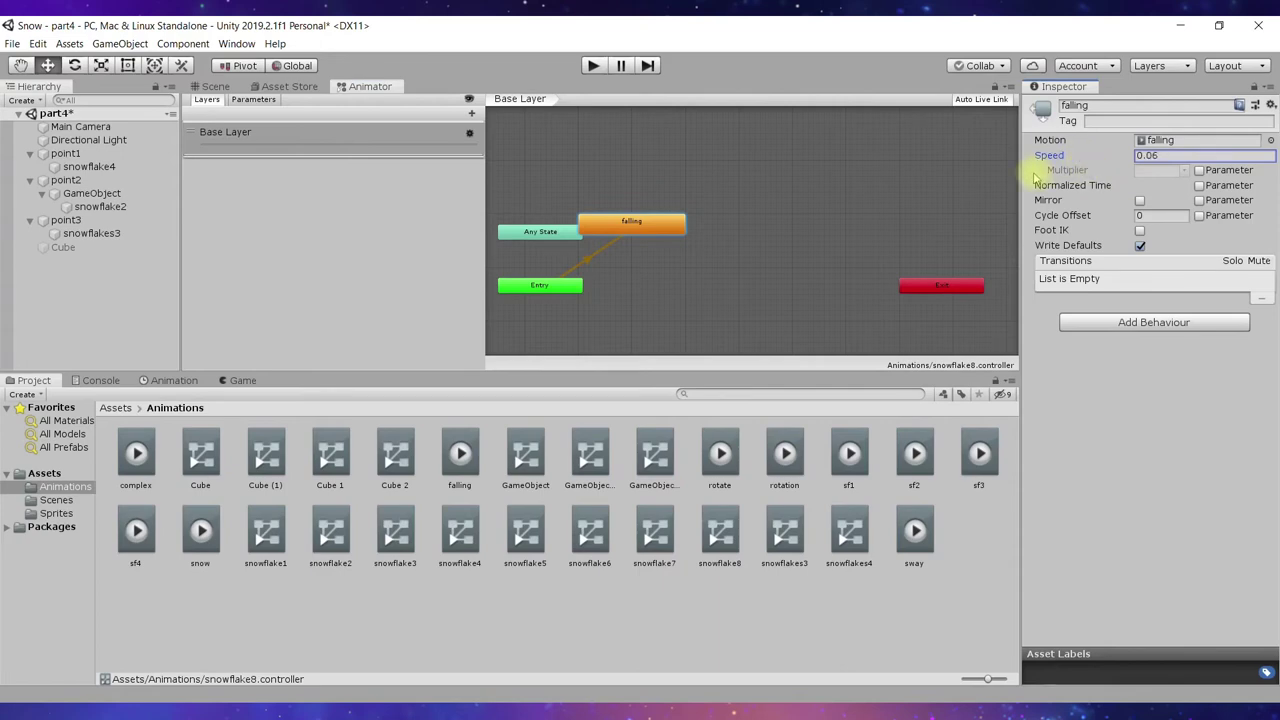
left_click(593, 66)
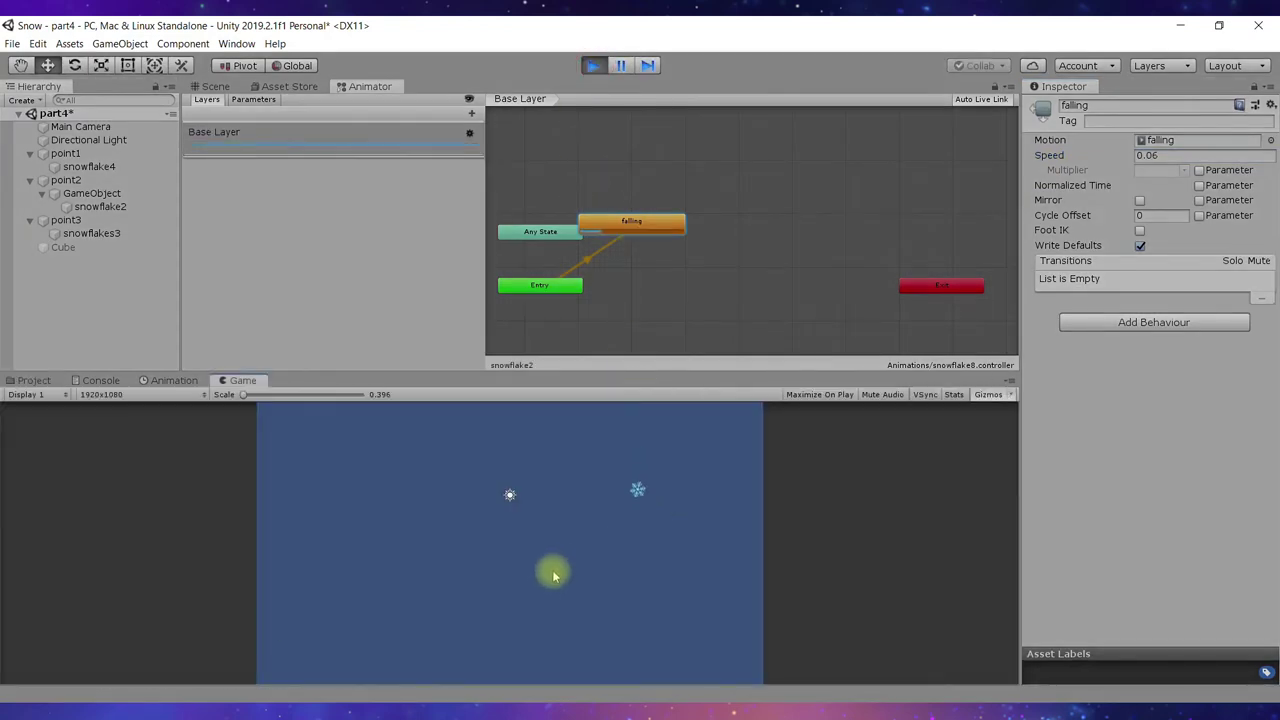
left_click(593, 65)
Set the falling state's speed to 0.24 and preview the fall again.
left_click(1116, 158)
left_click_drag(1127, 160, 957, 181)
left_click(593, 65)
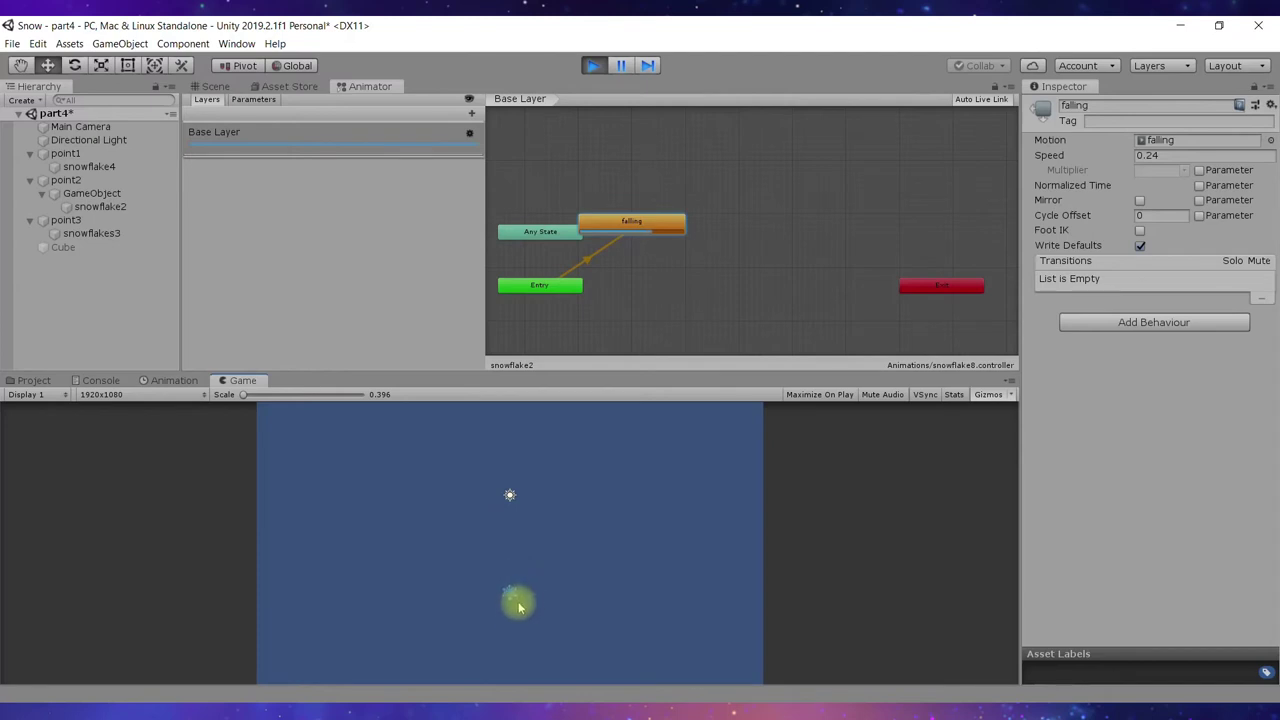
left_click(593, 65)
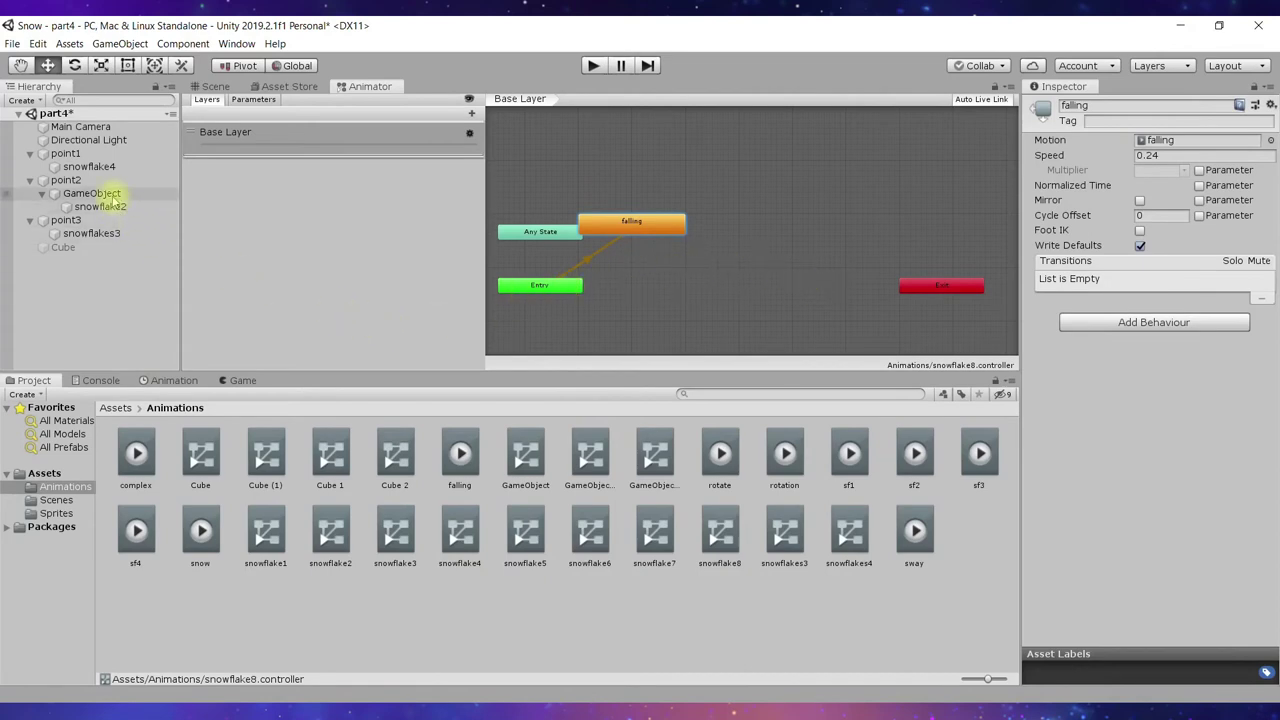
Set the parent GameObject's rotation state speed to 1.52.
left_click(105, 195)
left_click(655, 194)
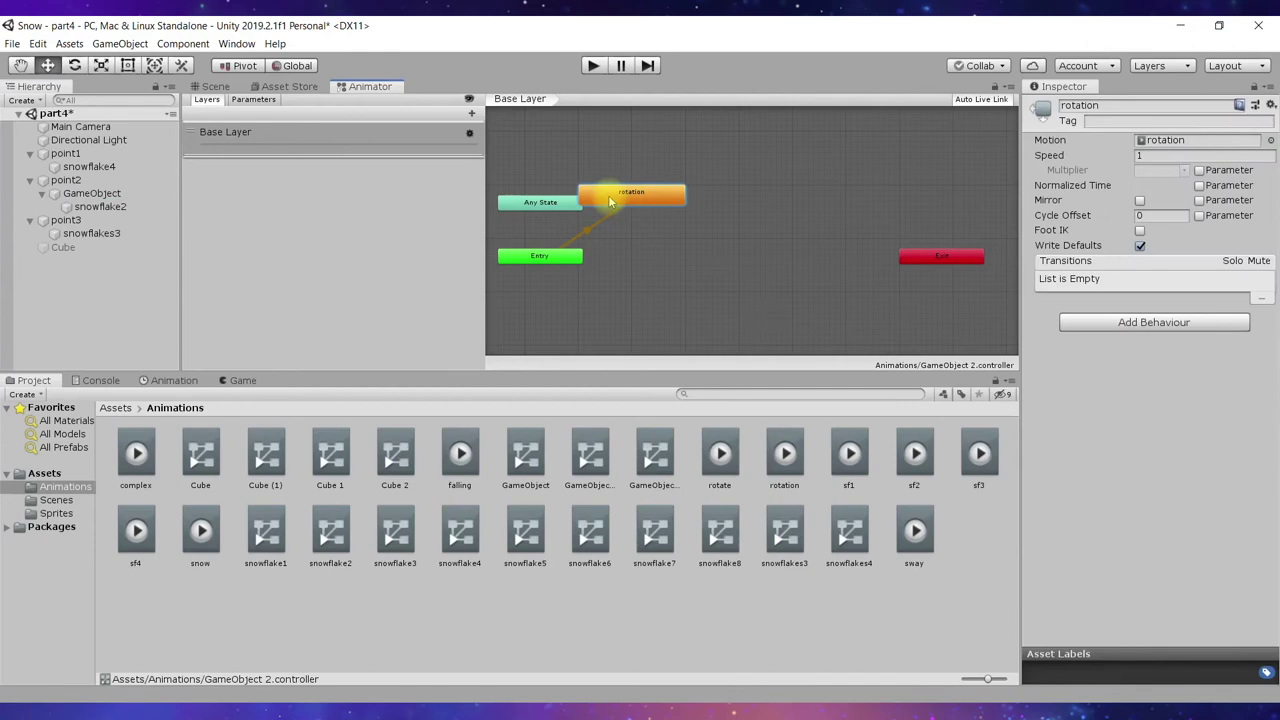
left_click(1116, 160)
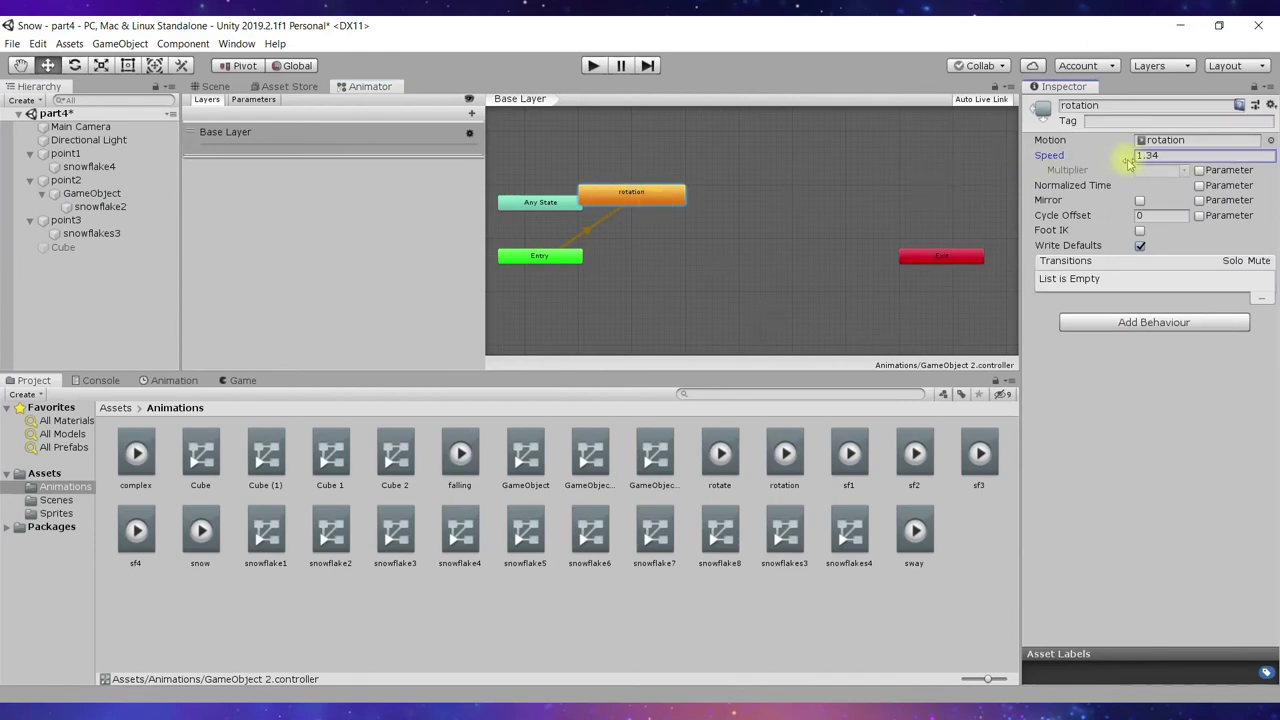
key("BackSpace")
type("2")
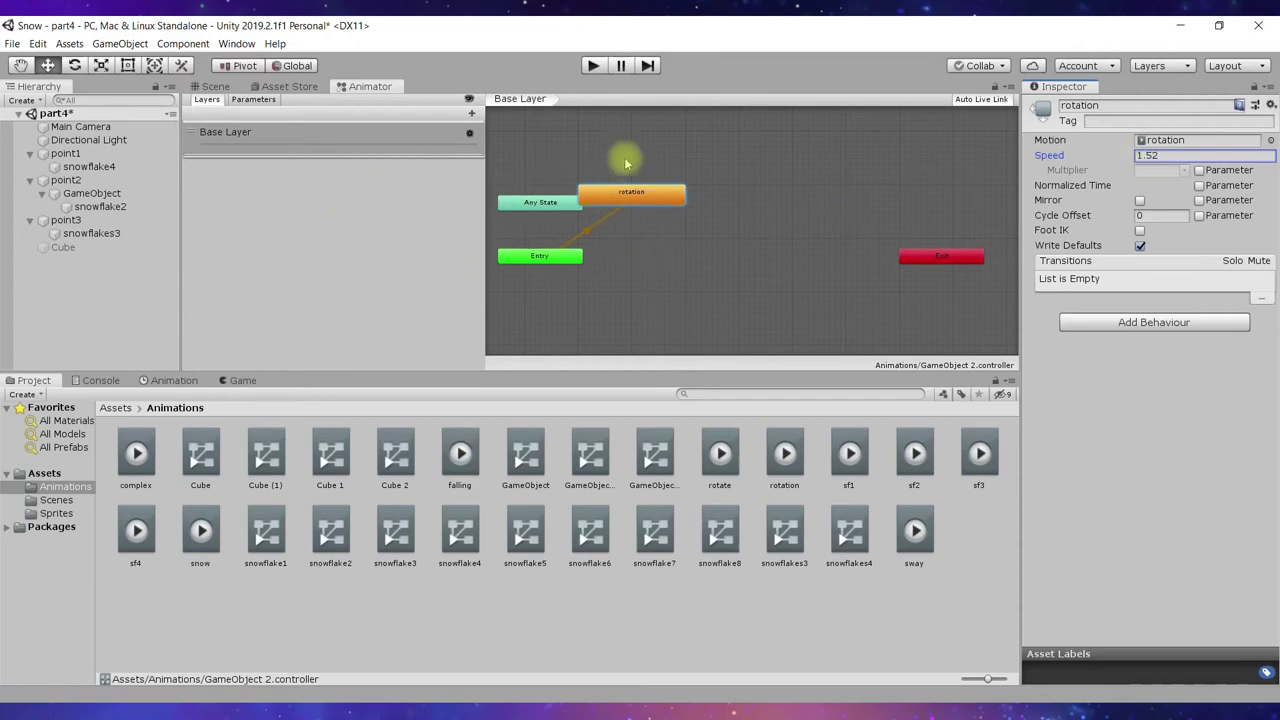
Preview the faster rotation in play mode, then select the Cube object.
left_click(594, 66)
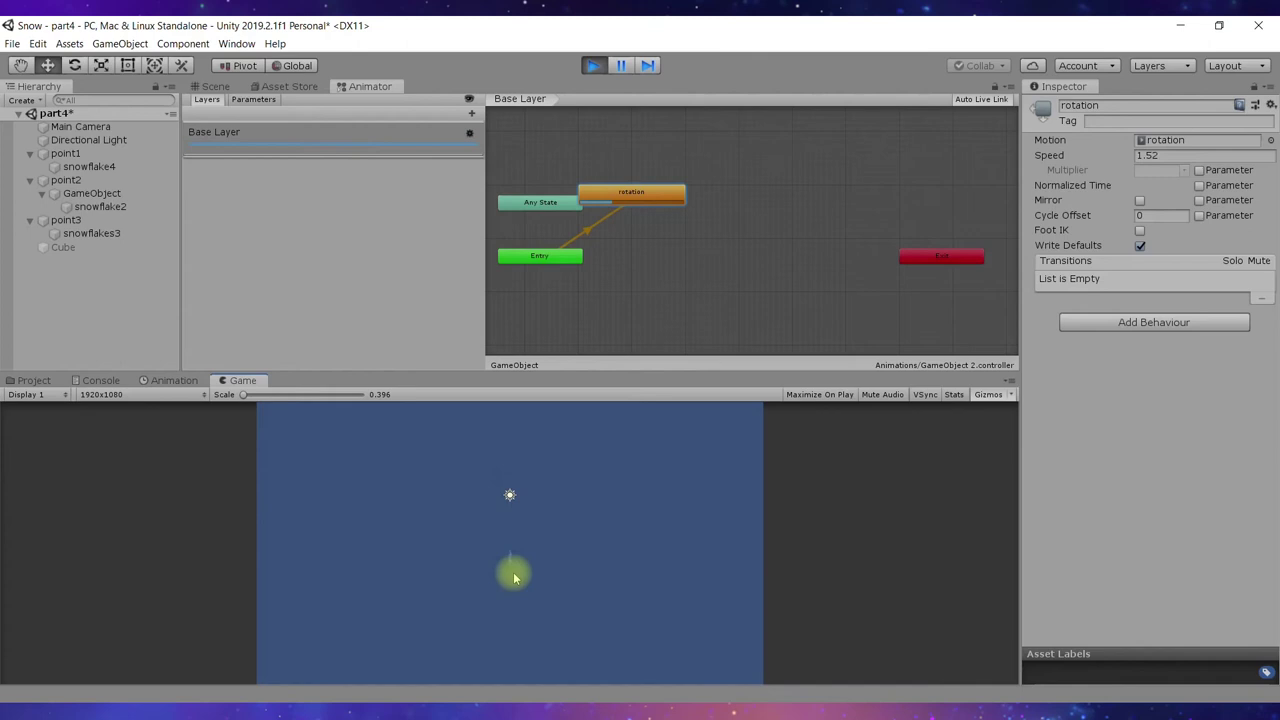
left_click(594, 66)
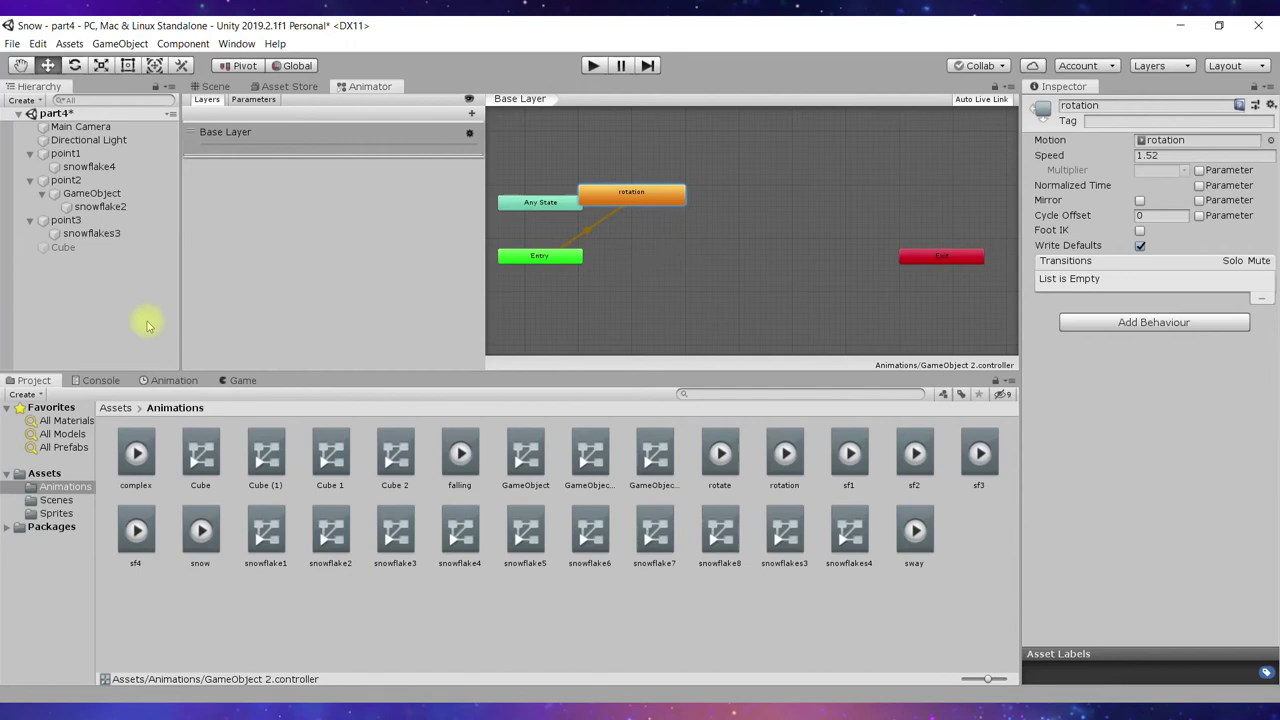
left_click(66, 248)
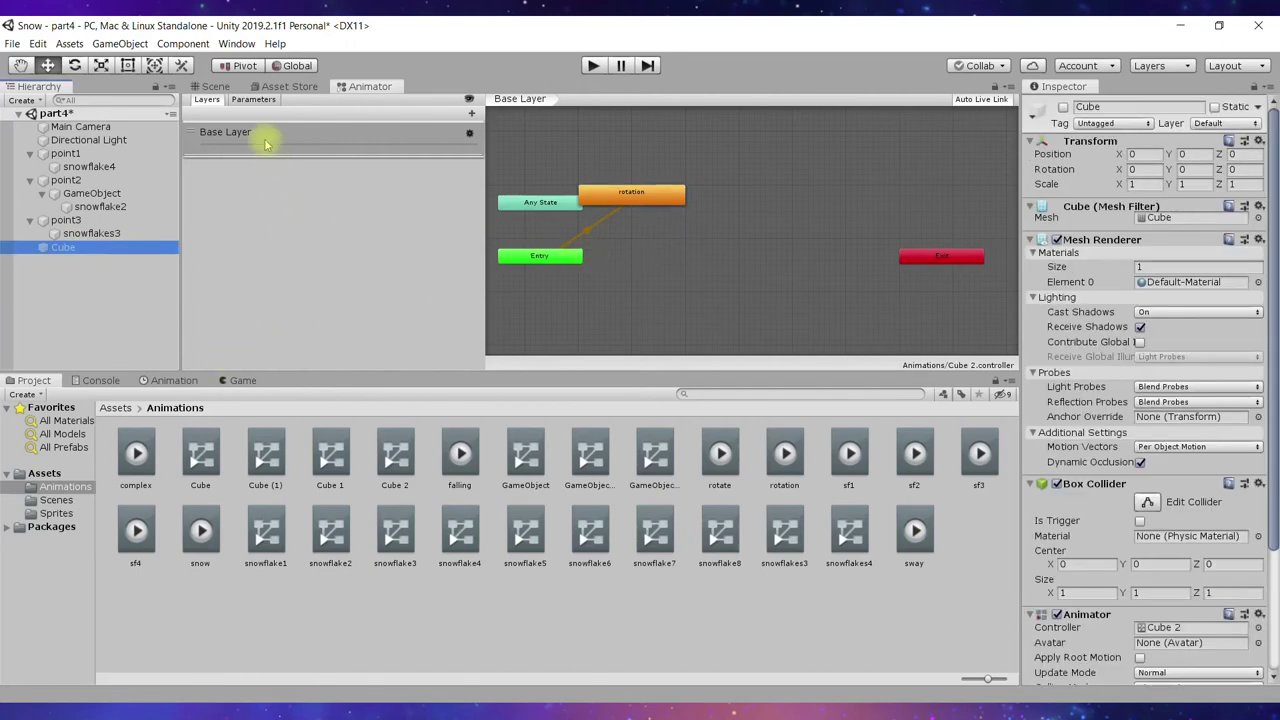
Make the Cube active in the Scene view and bring up its animation timeline.
left_click(213, 87)
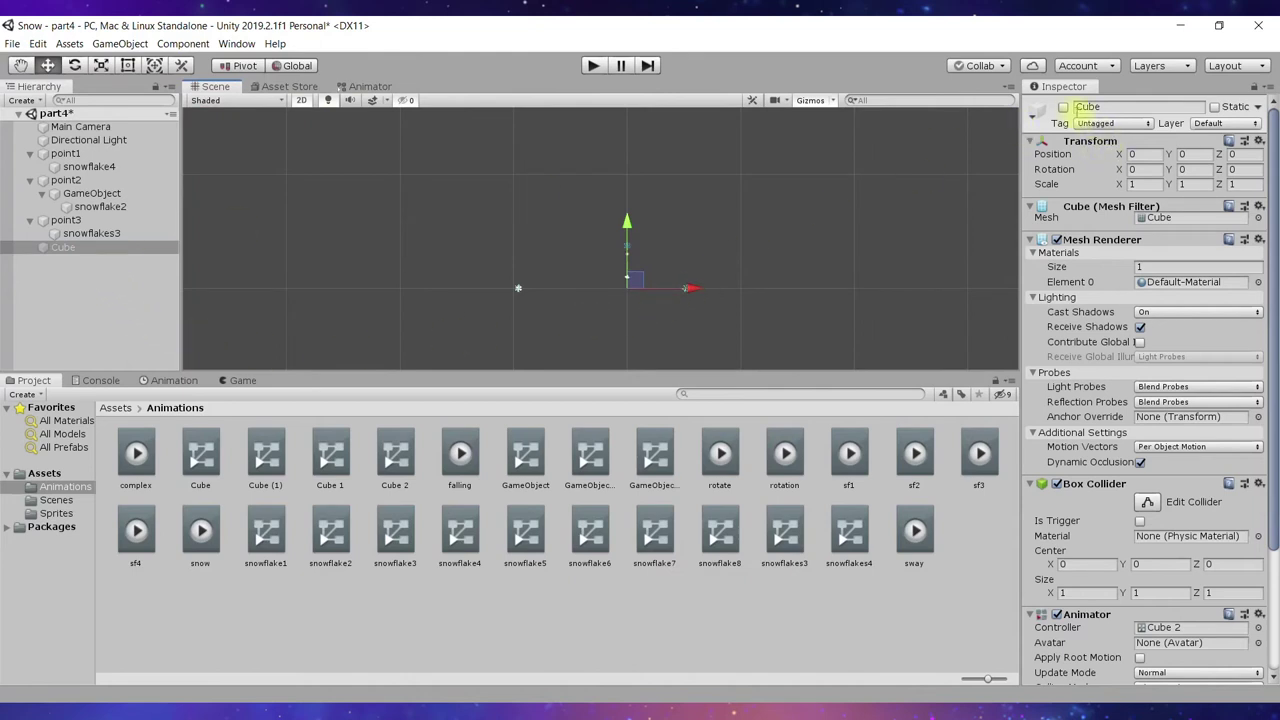
left_click(1062, 108)
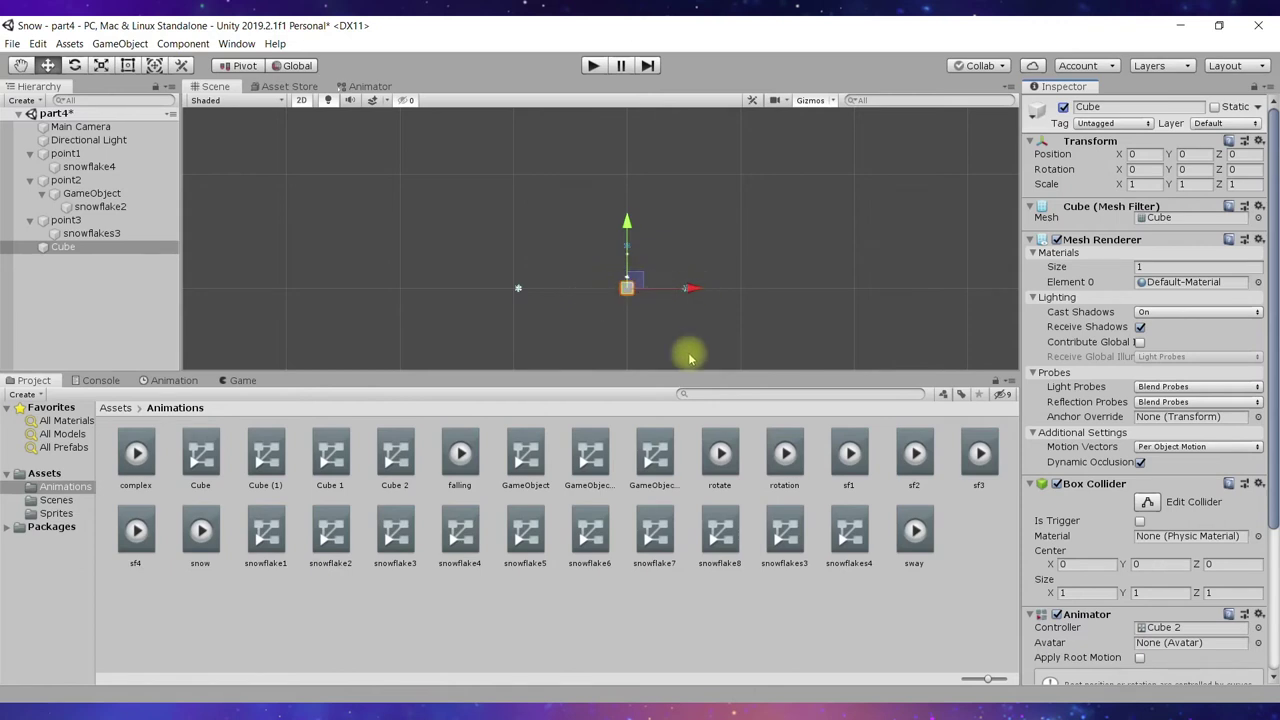
left_click(178, 381)
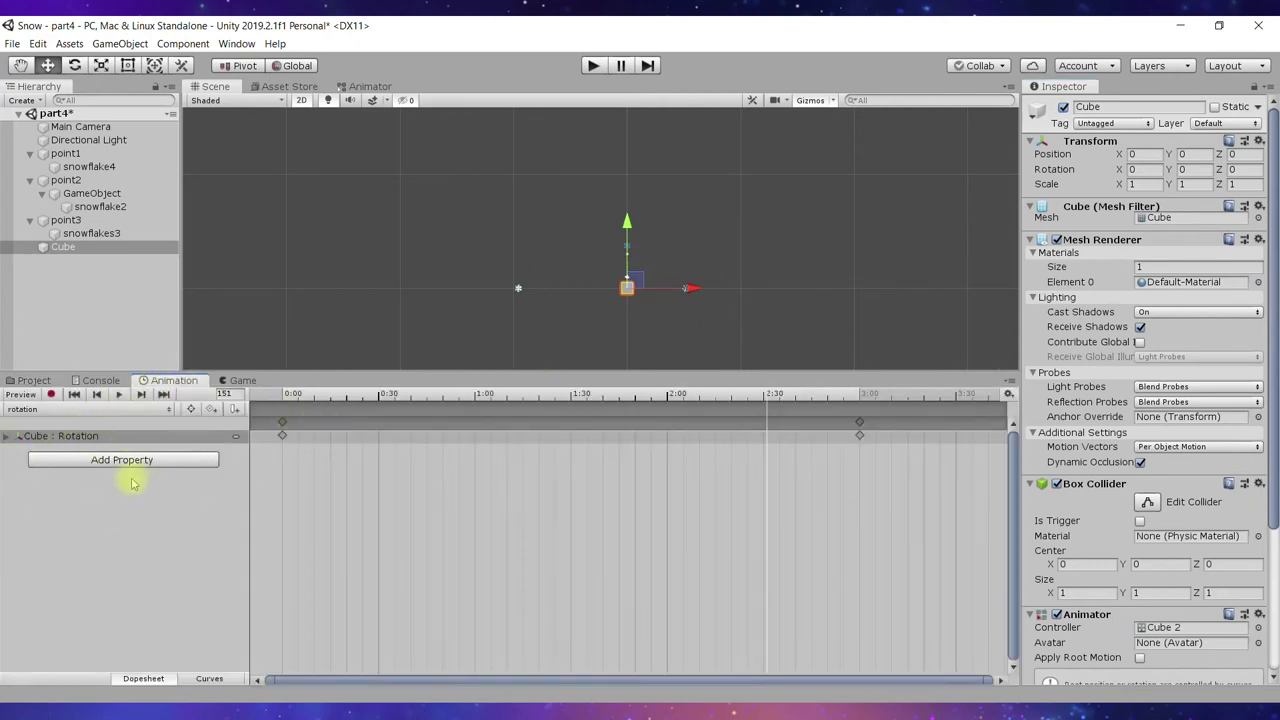
Create a new animation clip for the Cube and save it as 'swaing'.
left_click(48, 410)
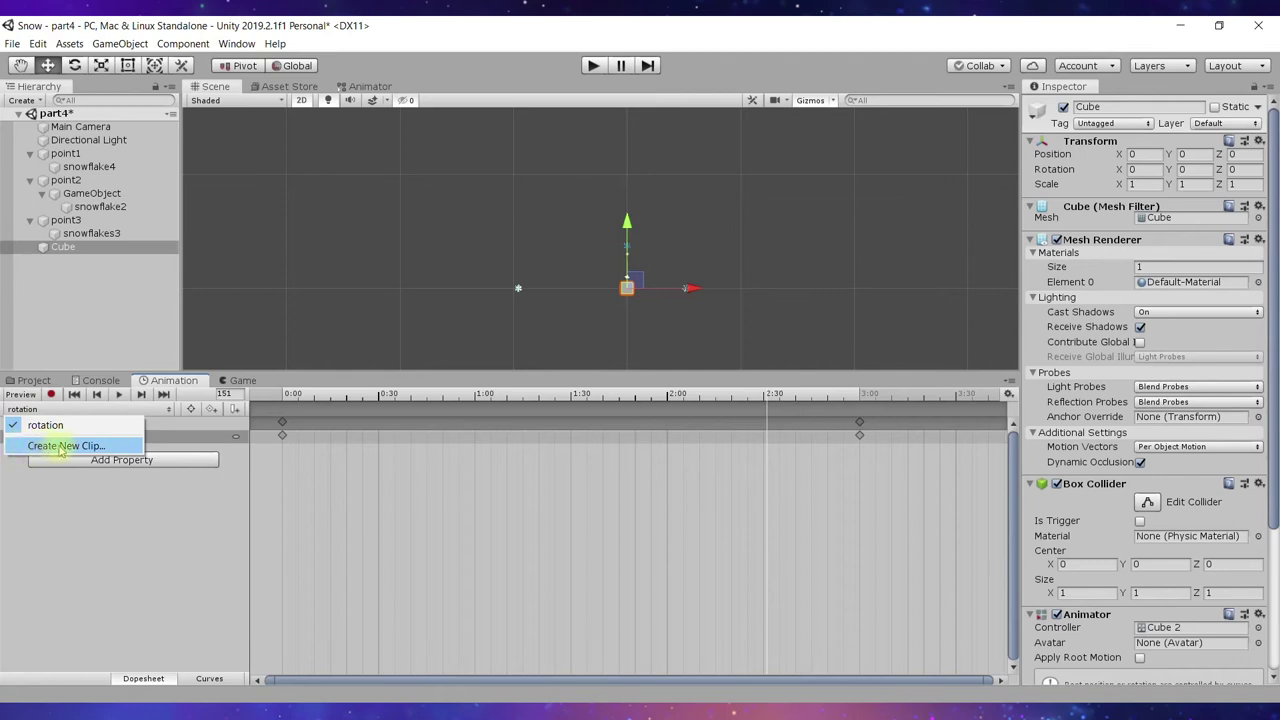
left_click(62, 446)
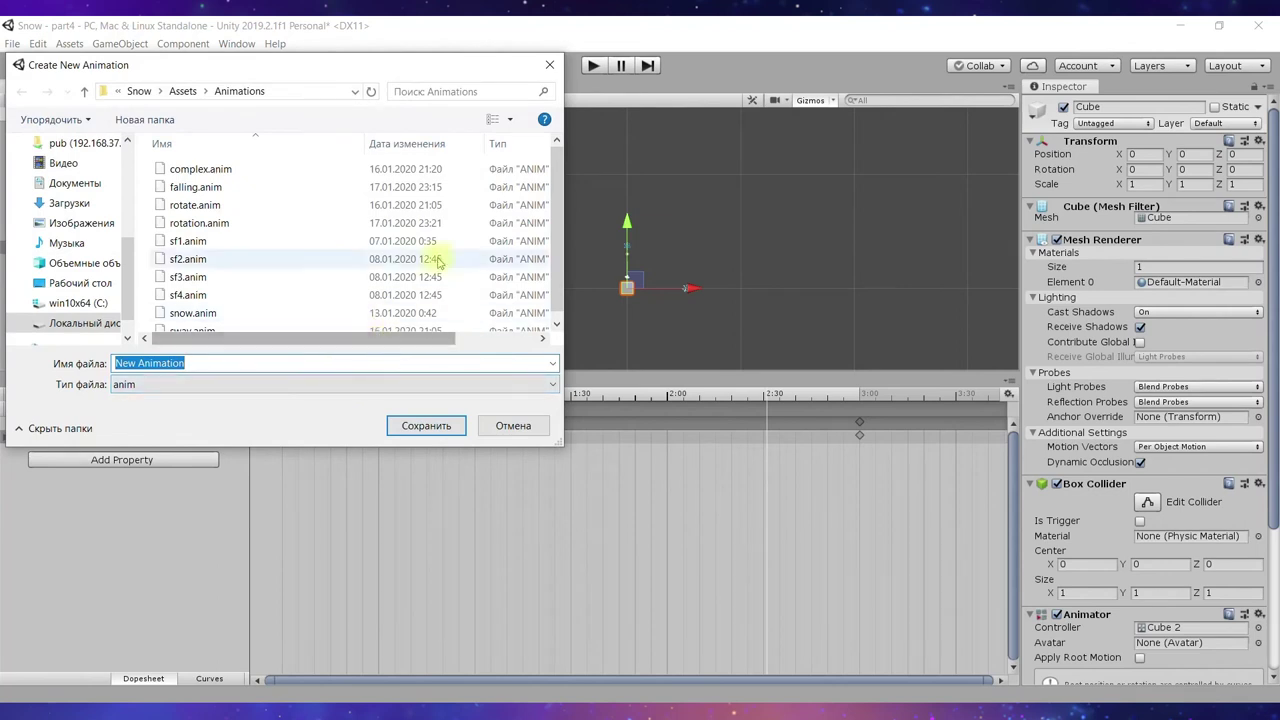
scroll(397, 306, "down", 1)
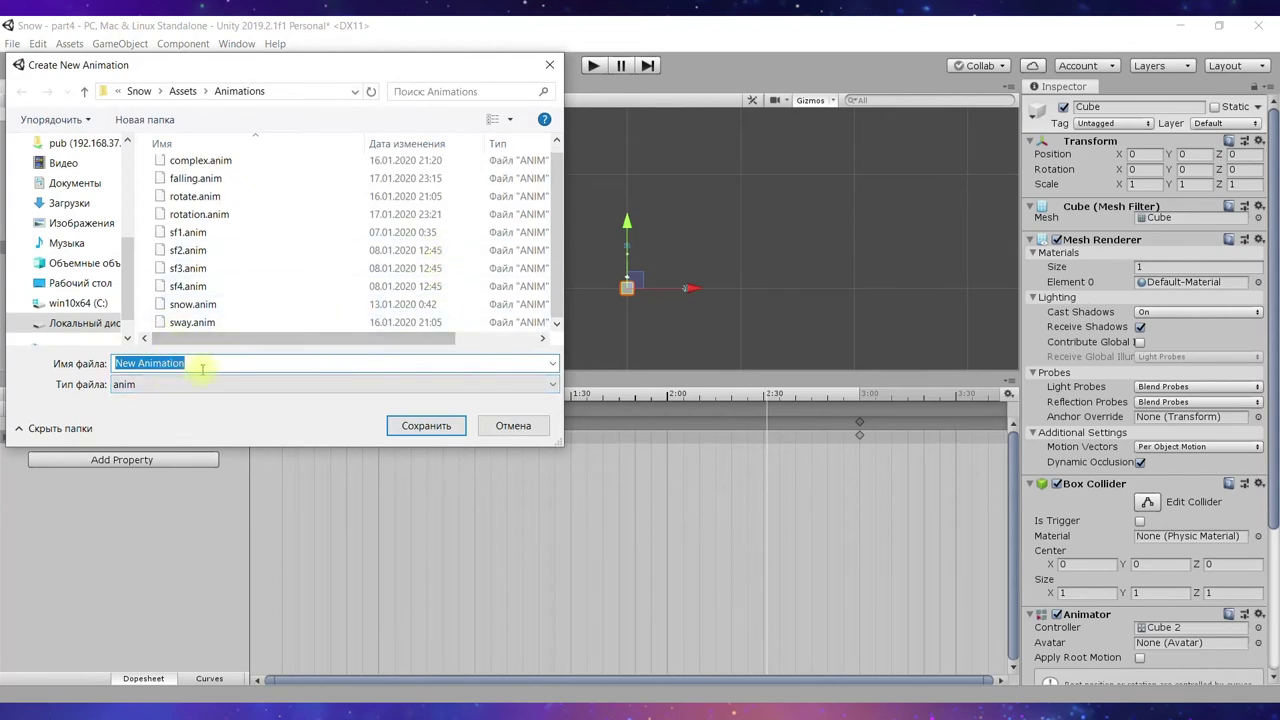
type("swaing")
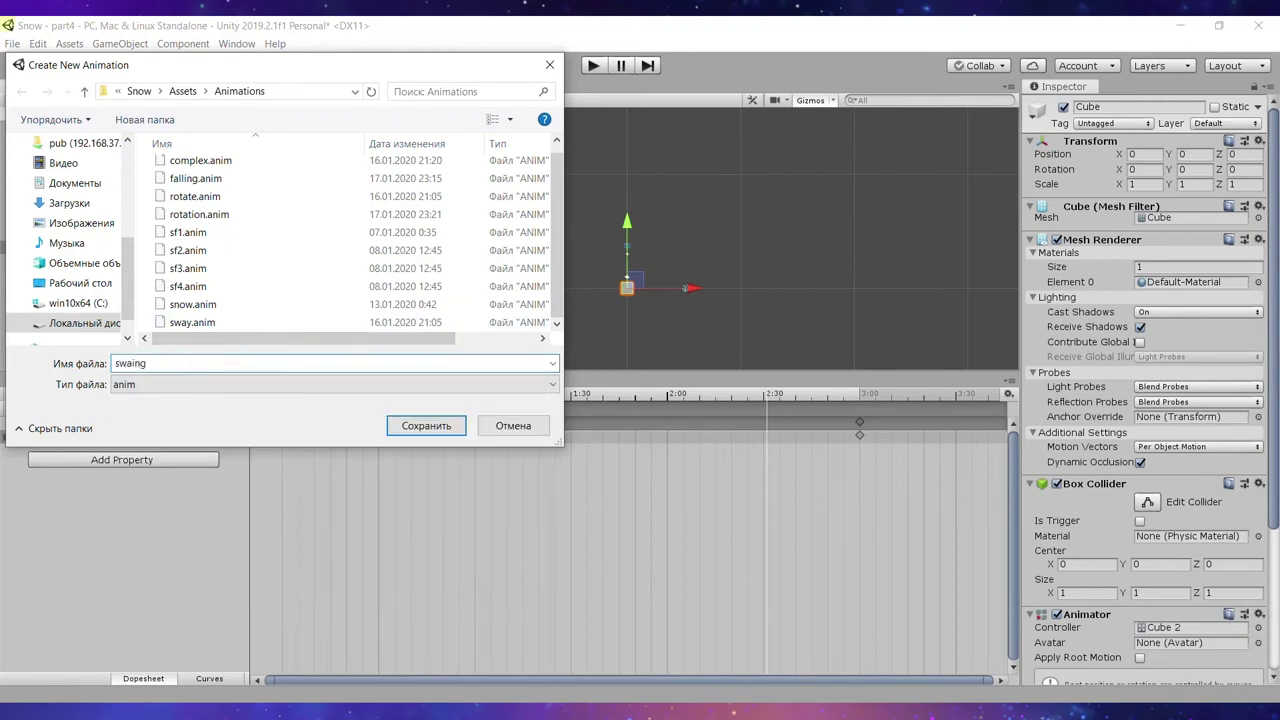
left_click(418, 425)
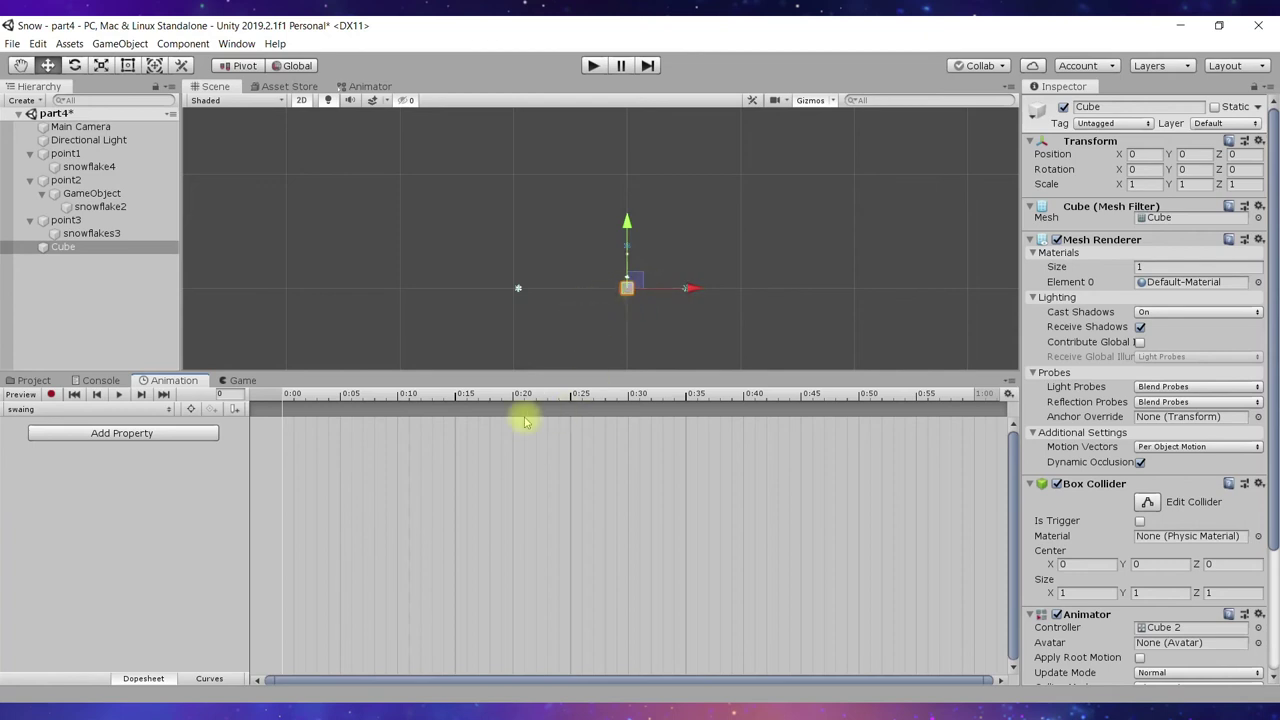
Record Cube Position keys in swaing: X -1 at 0:00 and X 1 at 1:00.
left_click(50, 394)
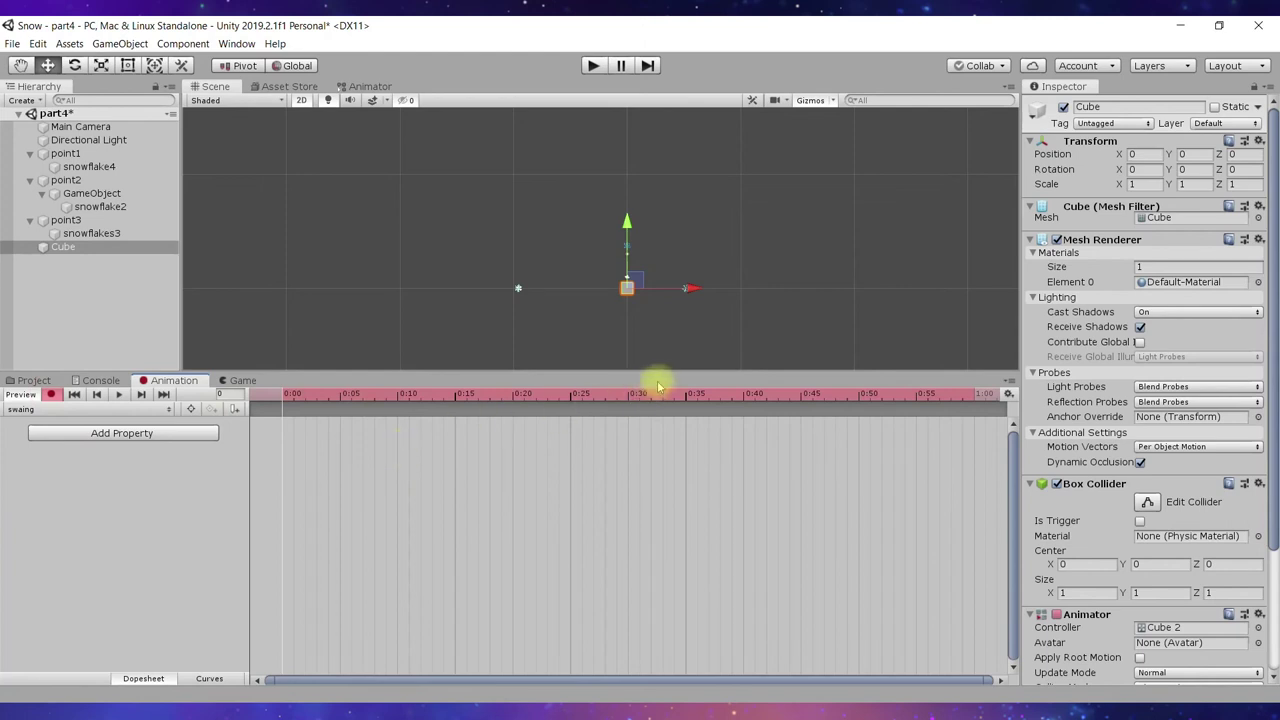
left_click_drag(692, 289, 686, 289)
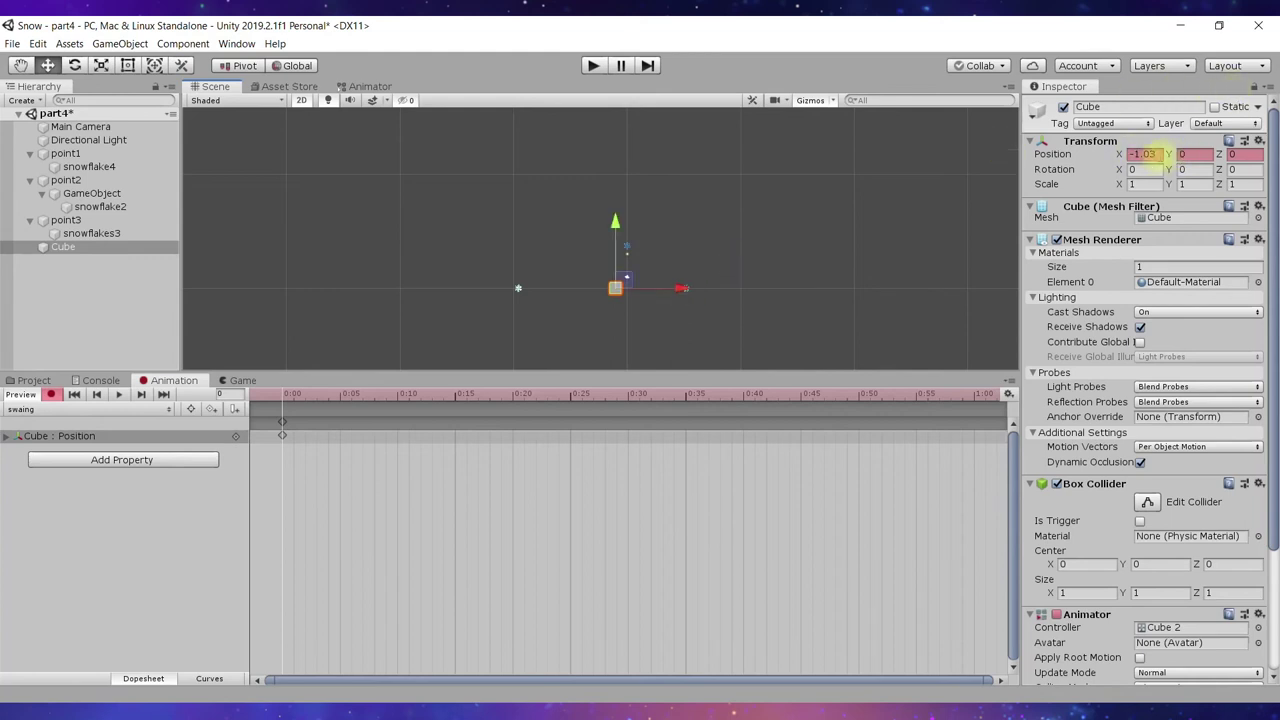
left_click(1142, 154)
type("-1")
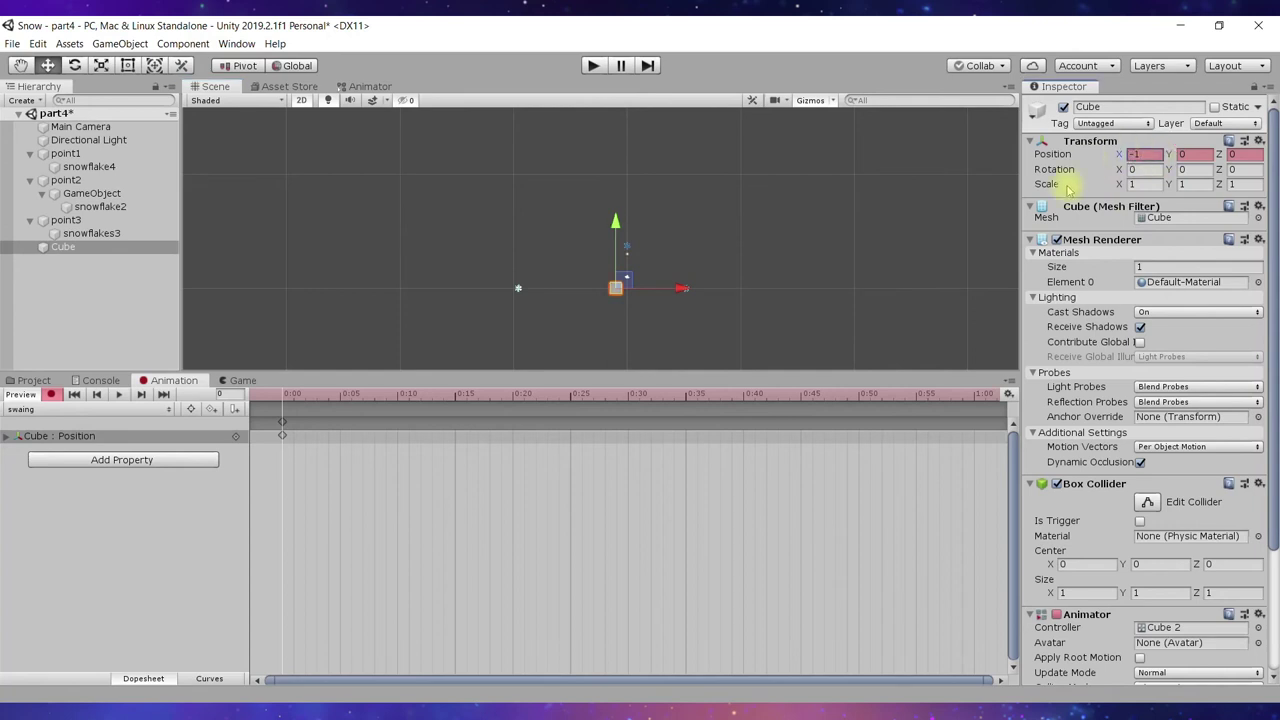
left_click(973, 395)
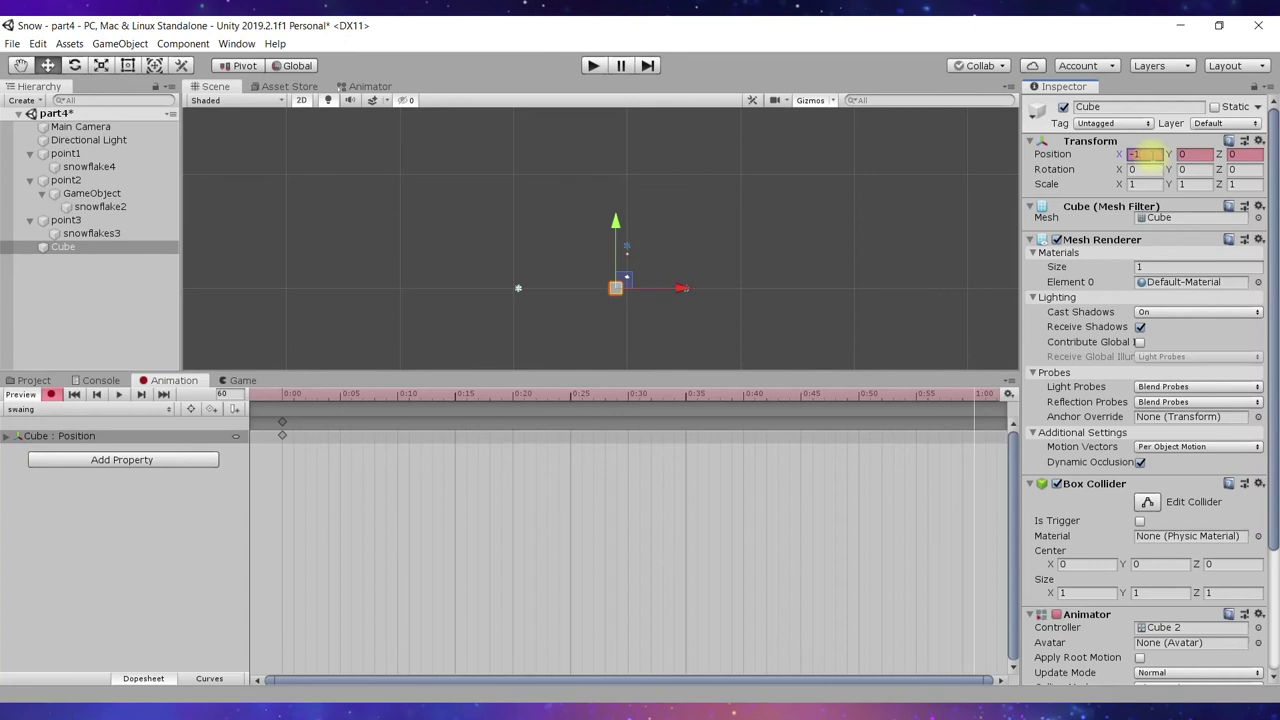
type("1")
key("Return")
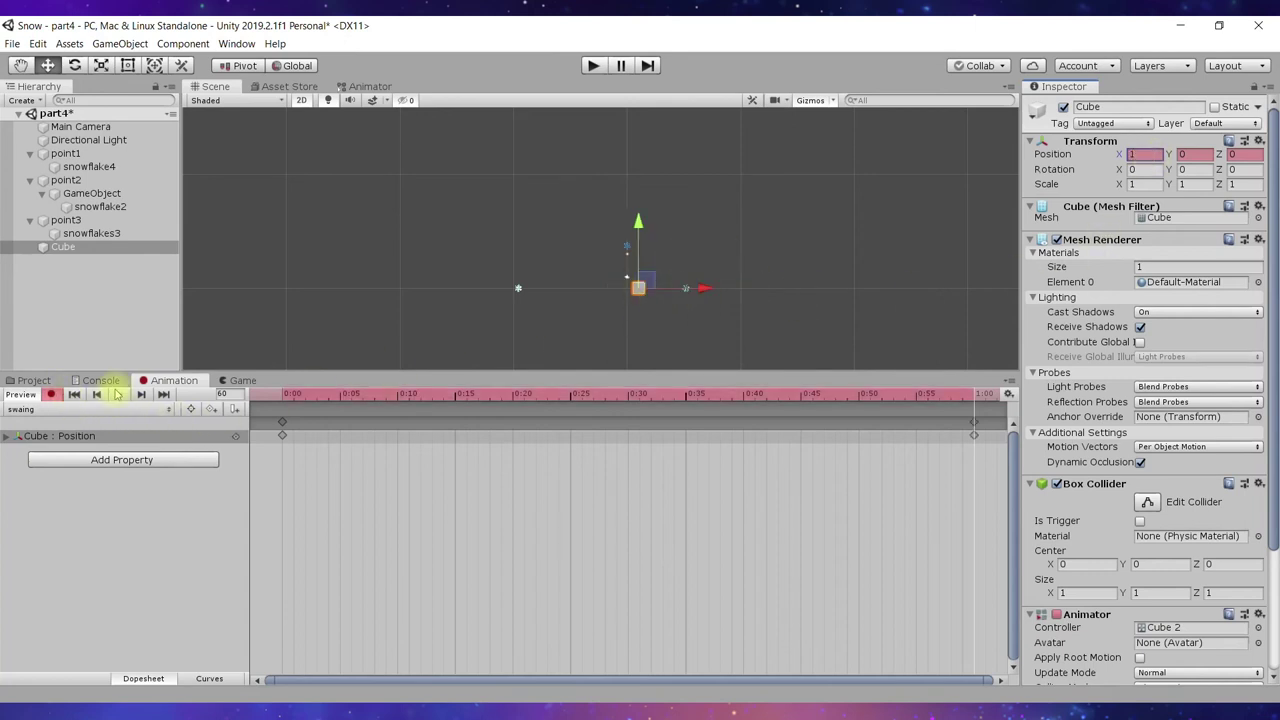
left_click(54, 392)
Preview the swaing clip, then copy the Cube Position keyframes at 0:00.
left_click(119, 396)
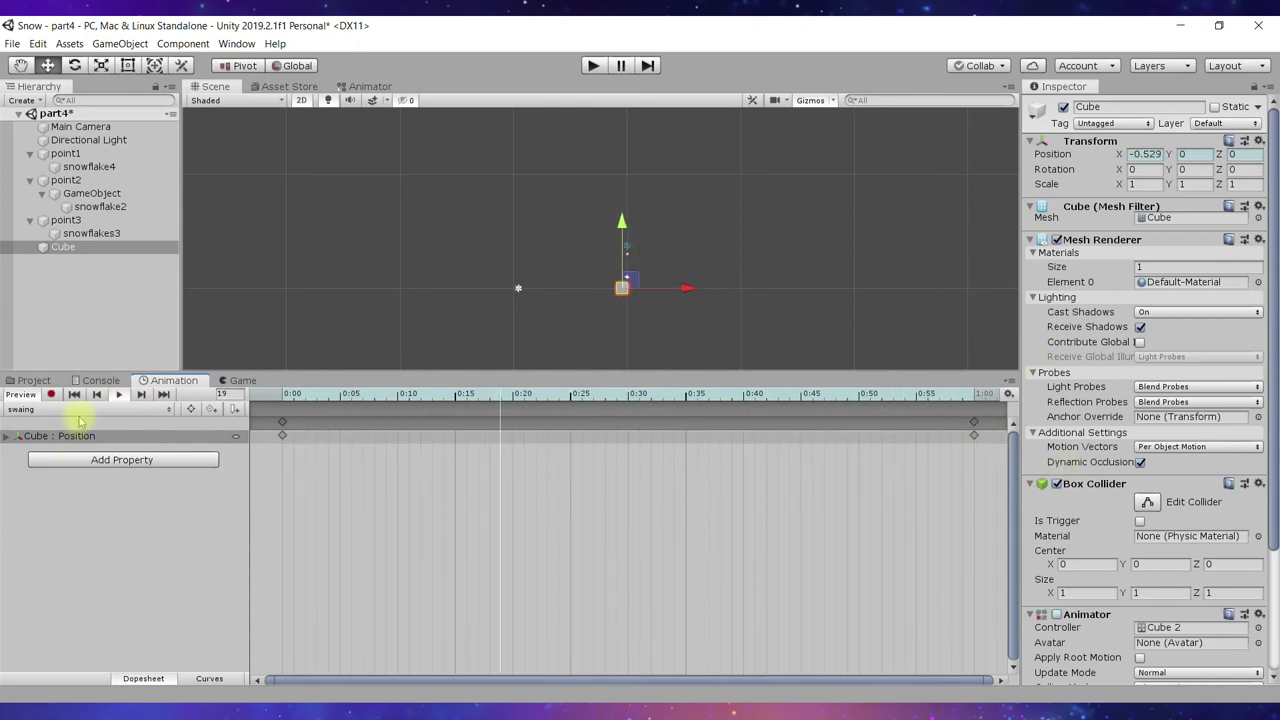
scroll(905, 515, "down", 4)
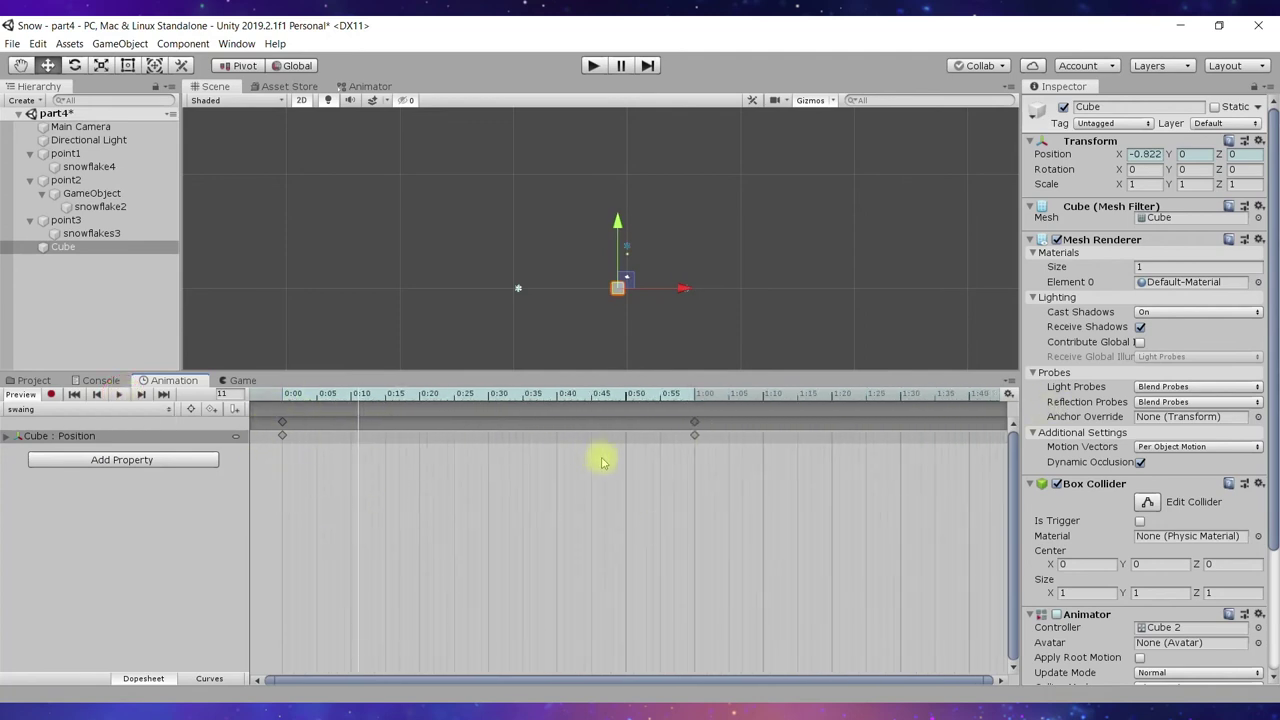
scroll(880, 488, "down", 2)
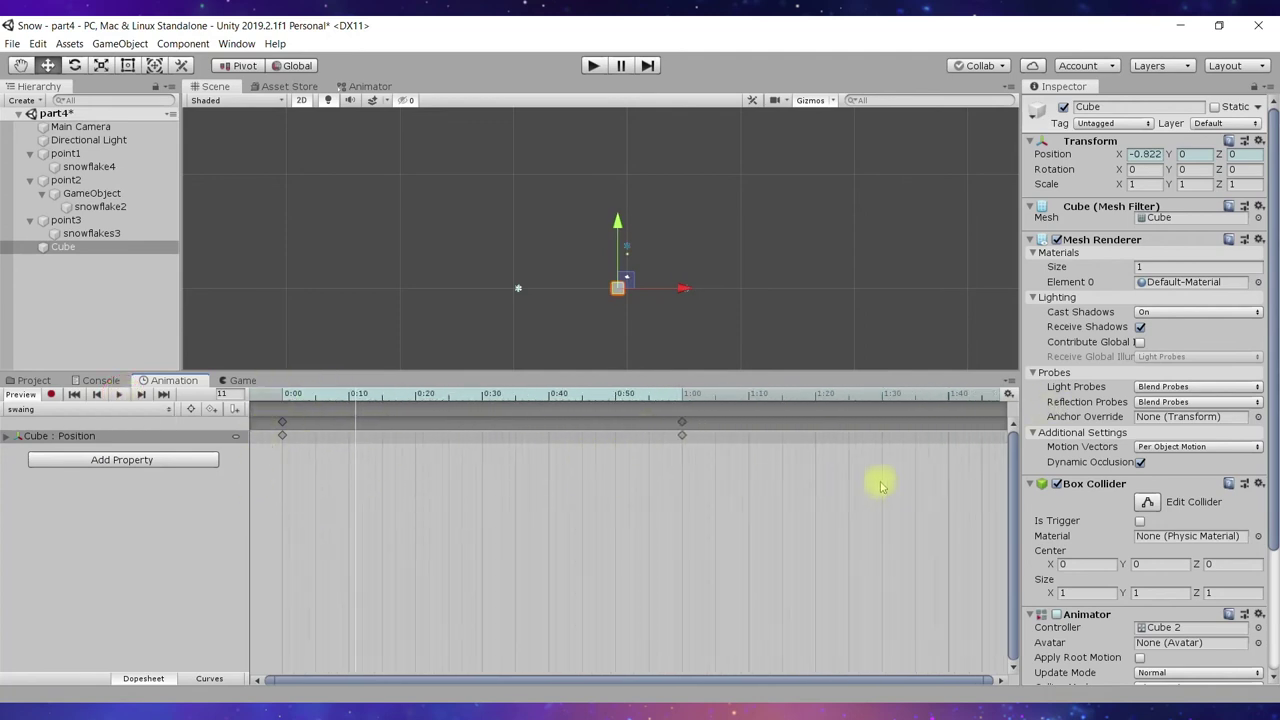
scroll(880, 487, "down", 1)
scroll(880, 487, "down", 2)
scroll(880, 487, "down", 1)
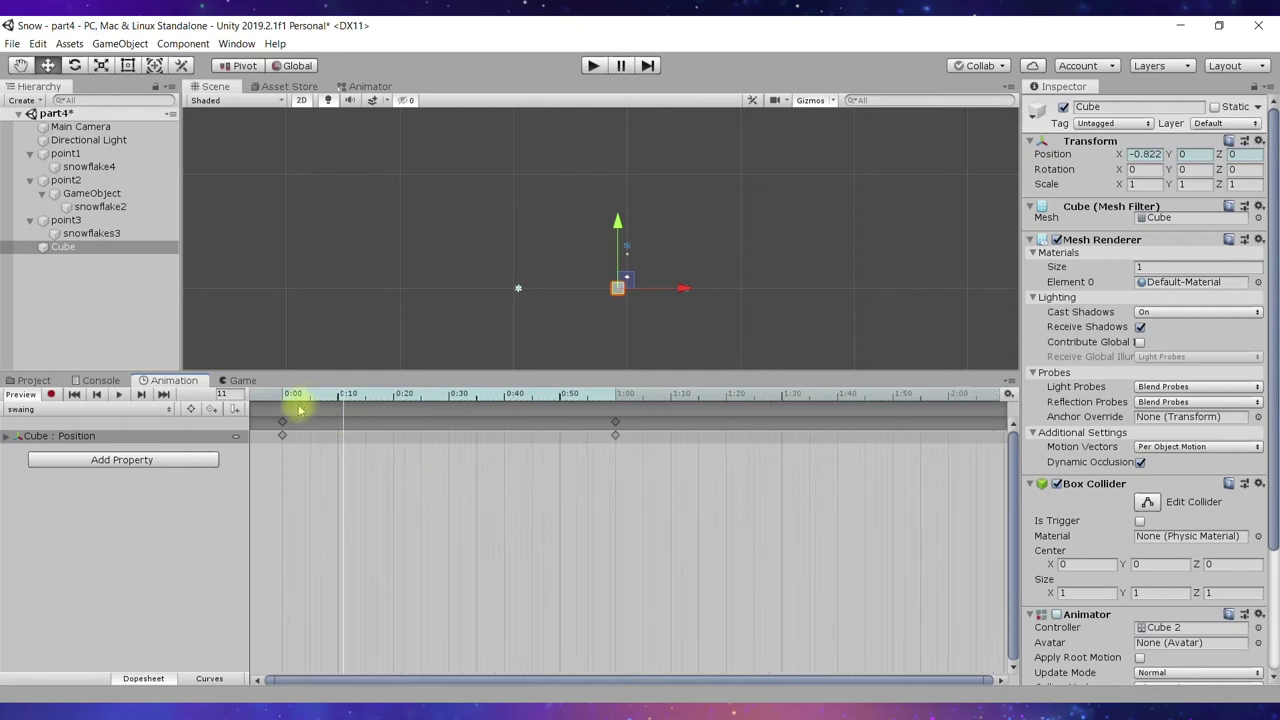
left_click_drag(280, 453, 272, 420)
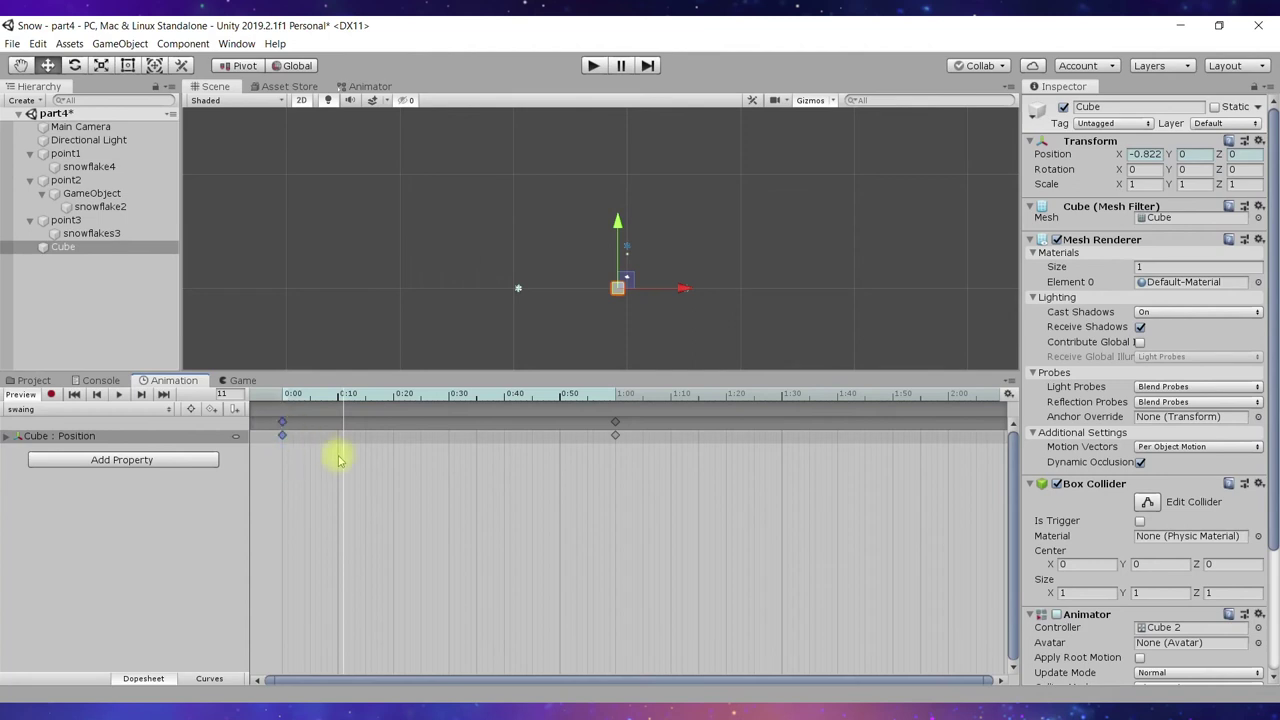
key("ctrl+c")
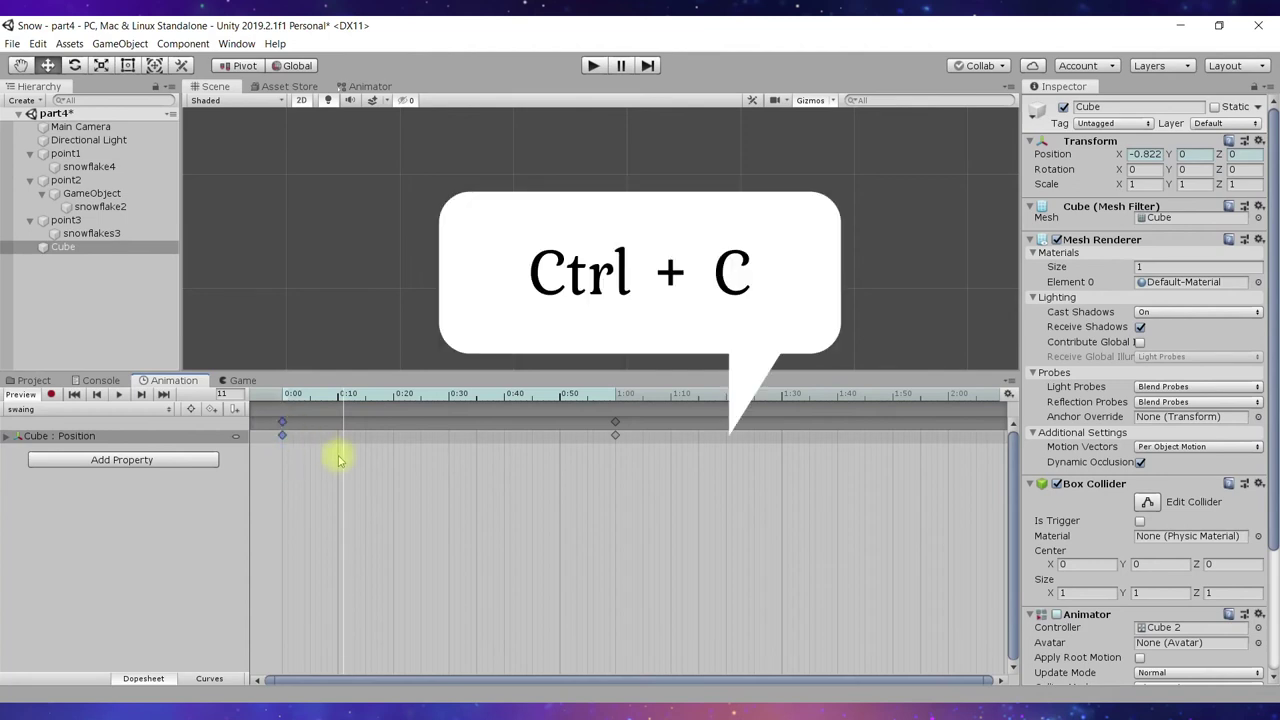
Paste the starting Cube Position keys at 2:00 and preview the swaing playback.
left_click(948, 393)
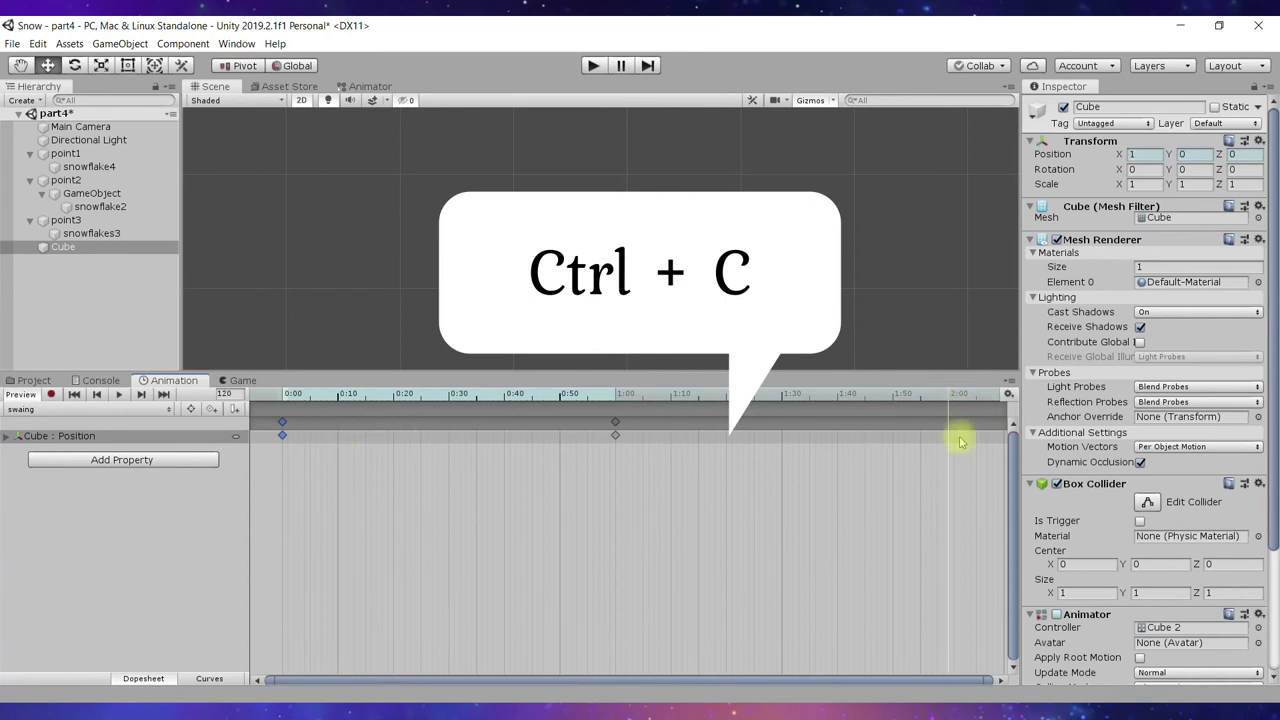
key("ctrl+v")
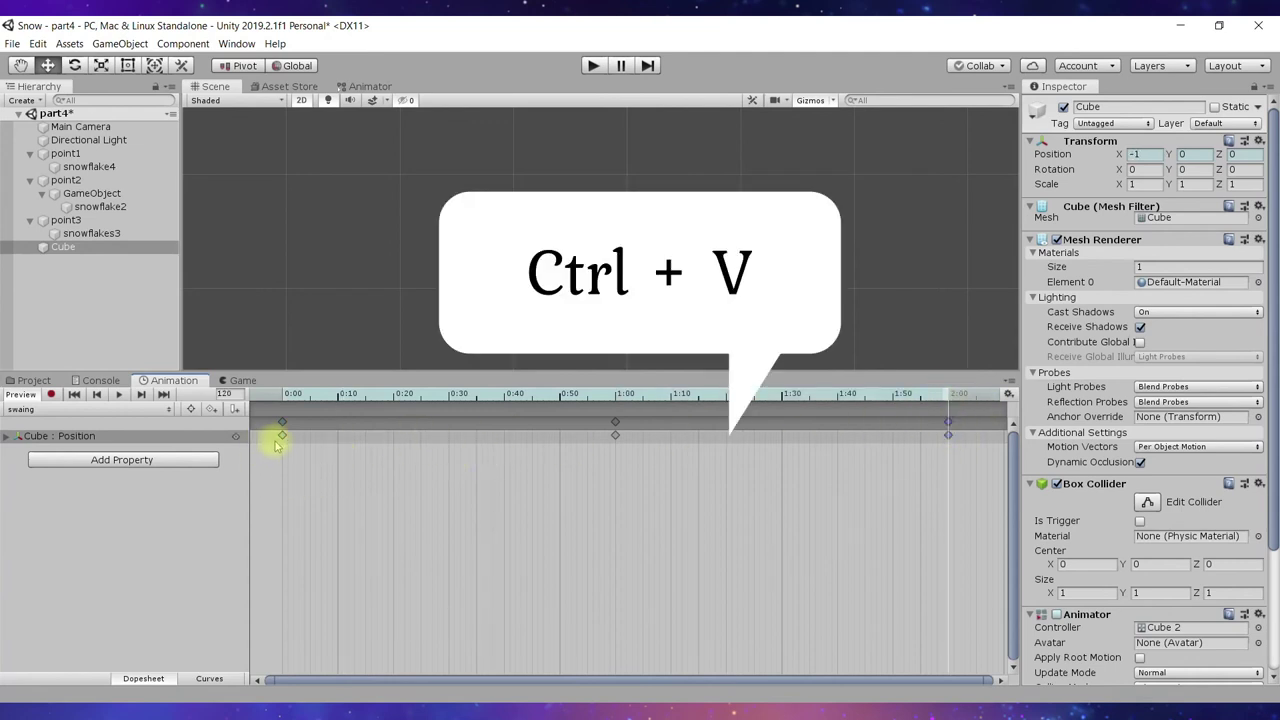
left_click(281, 435)
left_click(948, 433)
left_click(118, 394)
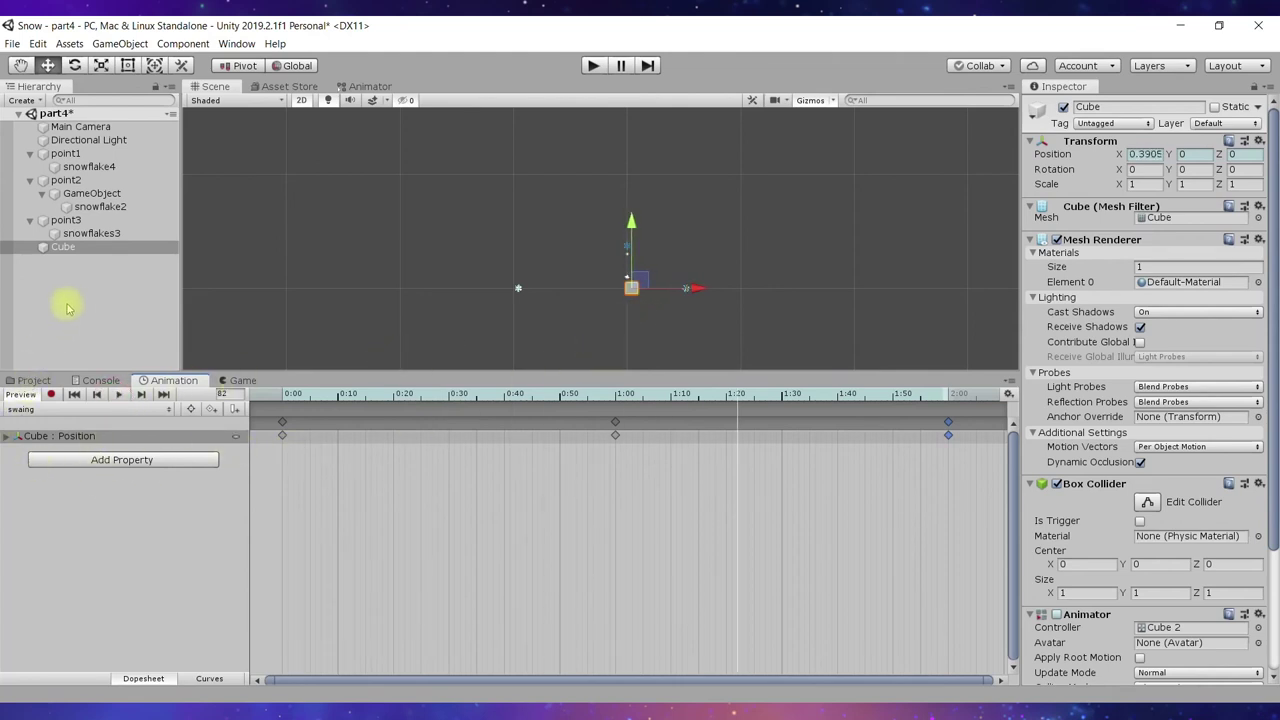
Create an empty GameObject under point1 and make snowflake4 its child.
left_click(38, 381)
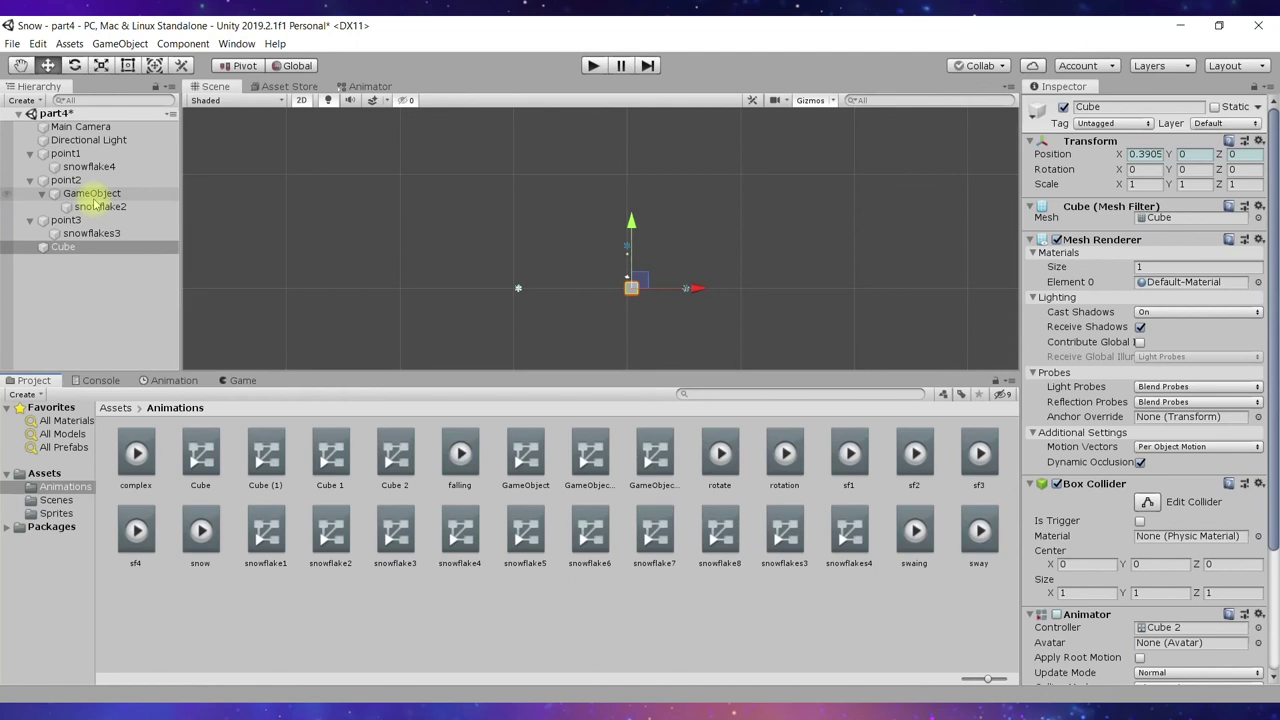
left_click(68, 153)
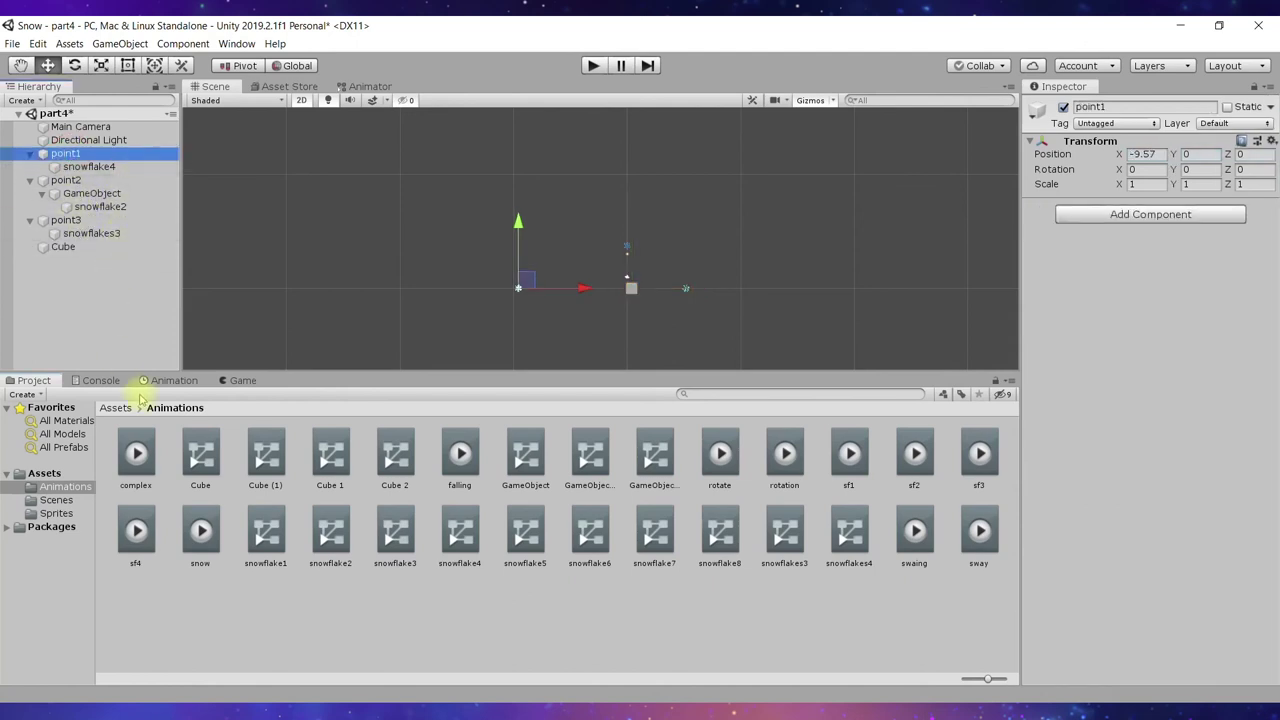
right_click(80, 152)
left_click(143, 283)
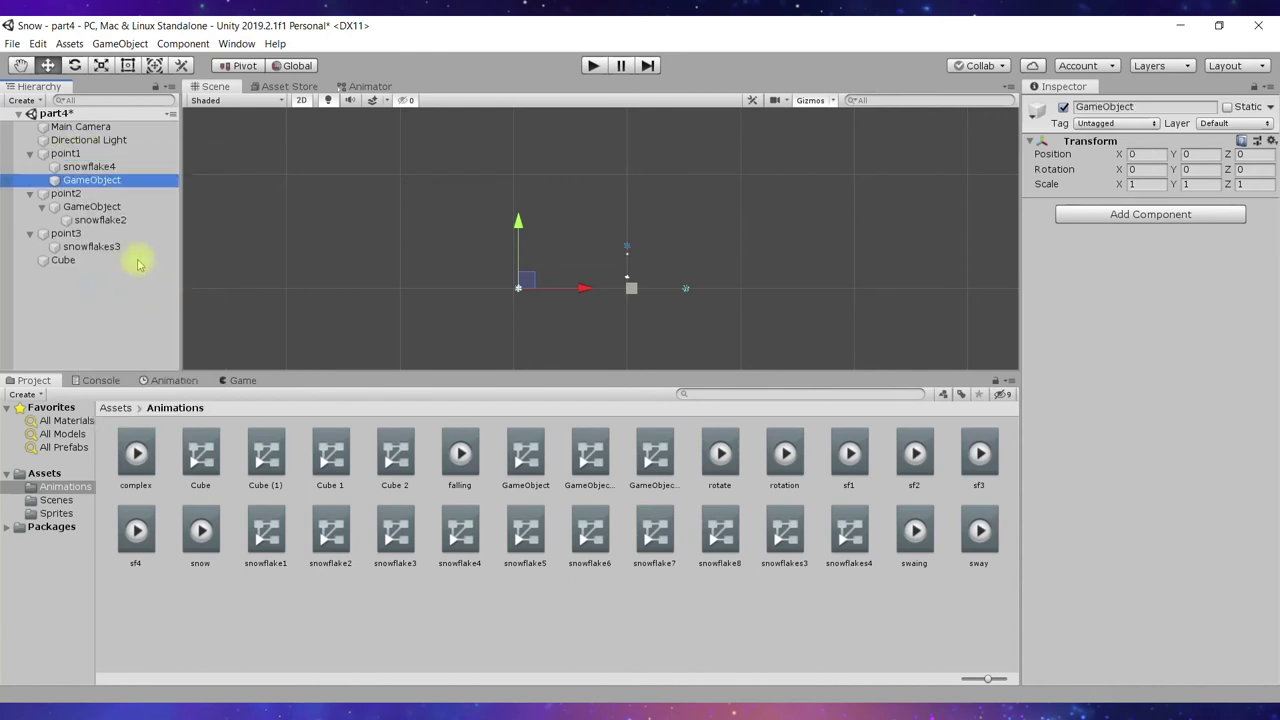
mouse_move(82, 180)
left_mouse_down()
mouse_move(80, 161)
mouse_move(88, 168)
left_mouse_up()
left_click(88, 166)
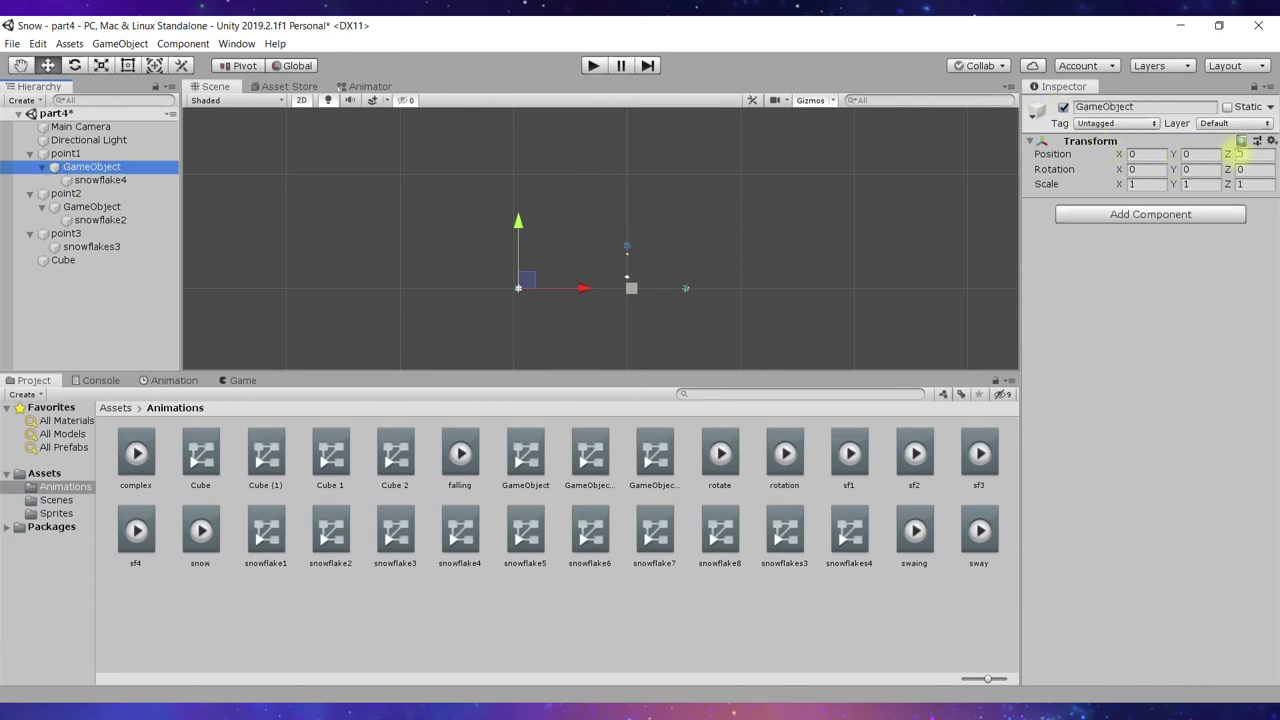
left_click(118, 180)
left_click(105, 167)
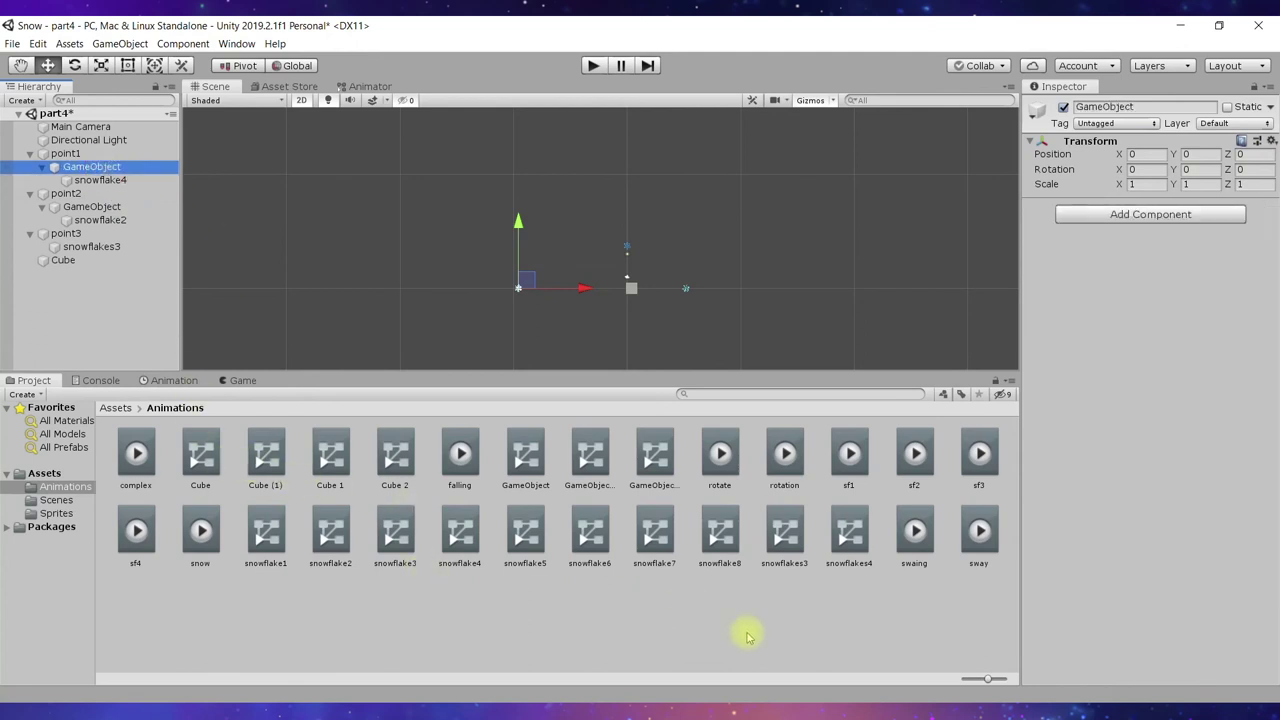
Assign the swaing clip to the new parent GameObject, keeping its name, and show the Game view.
mouse_move(914, 530)
left_mouse_down()
mouse_move(66, 198)
mouse_move(82, 172)
left_mouse_up()
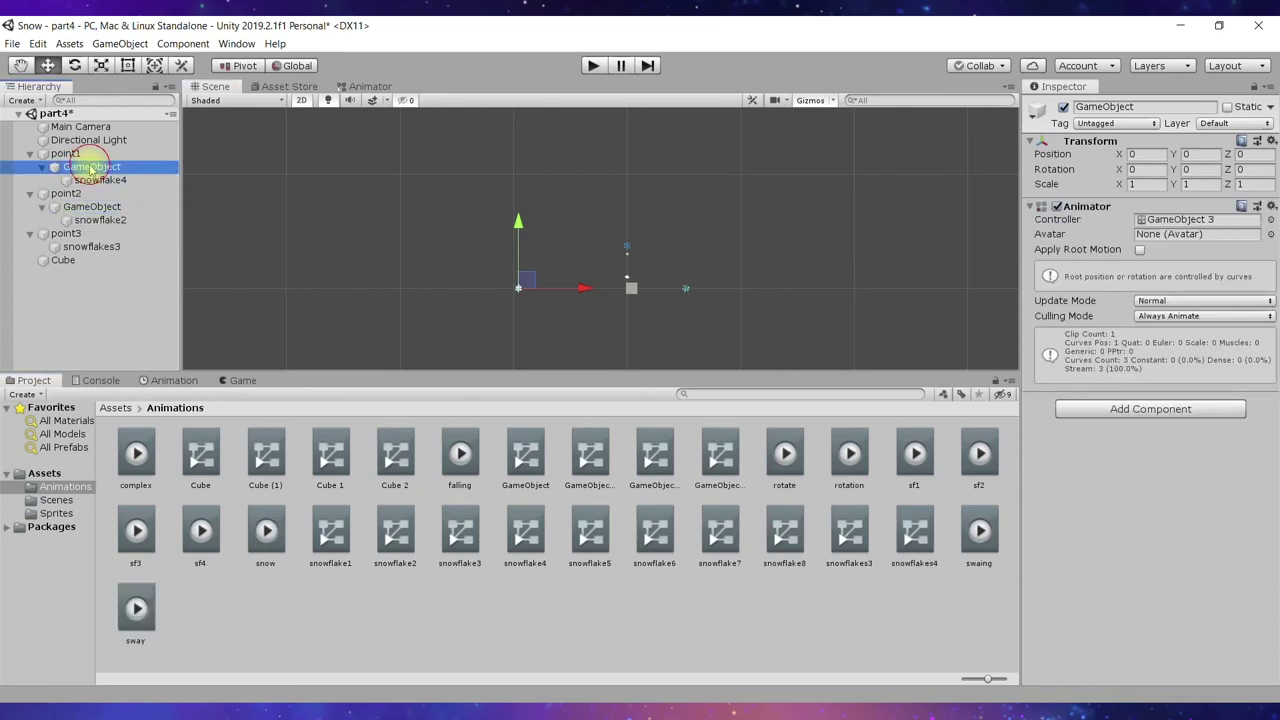
left_click(100, 168)
left_click(51, 166)
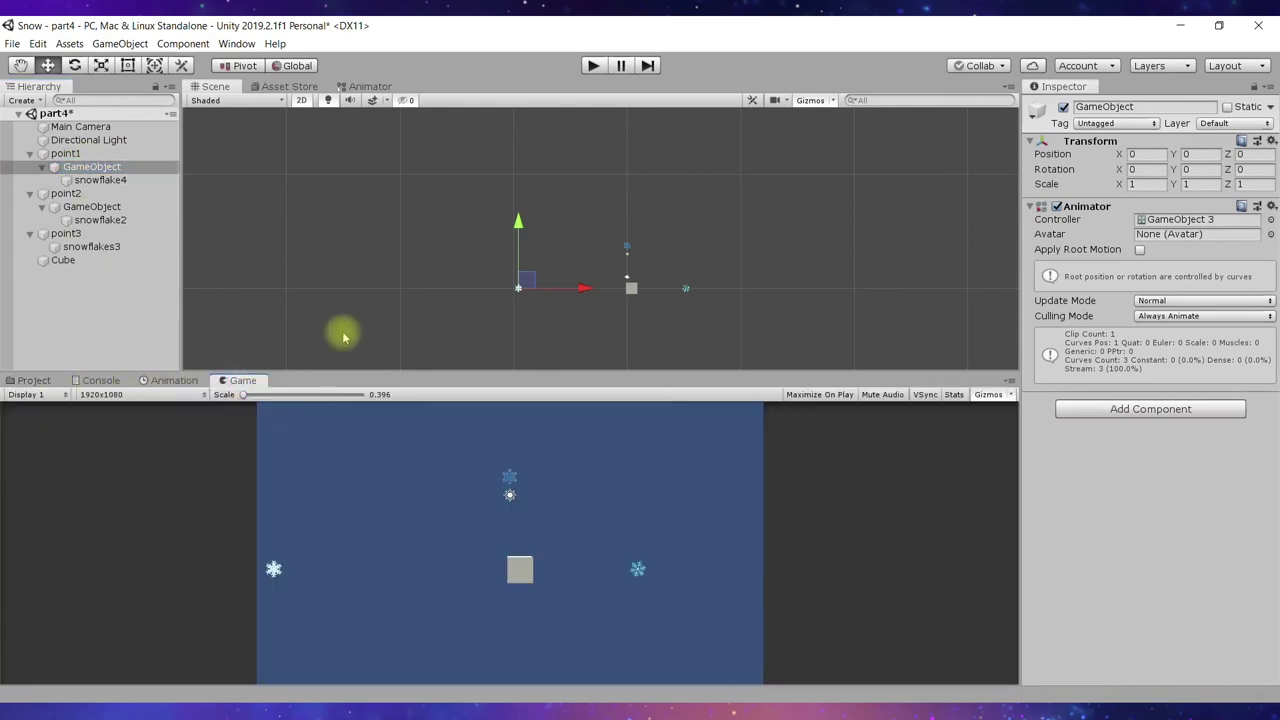
left_click(245, 381)
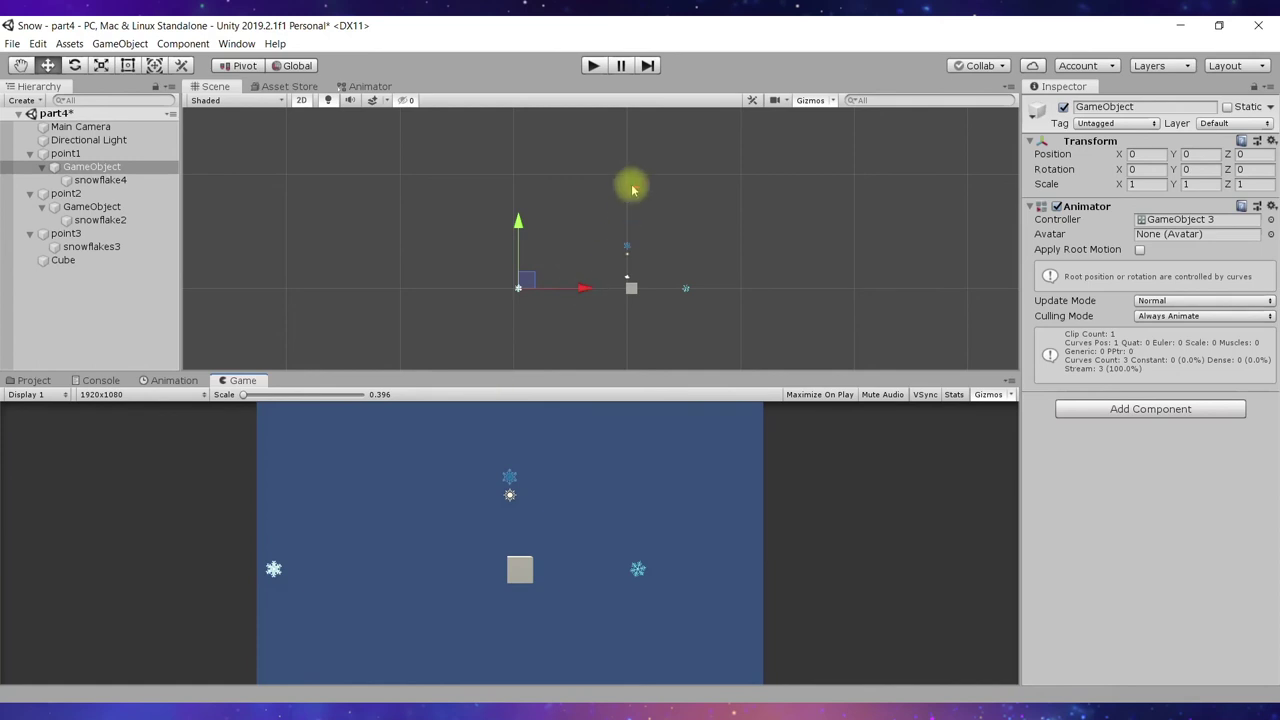
Test-play the swaying snowfall, then shift point1 right to X -7.51.
left_click(593, 65)
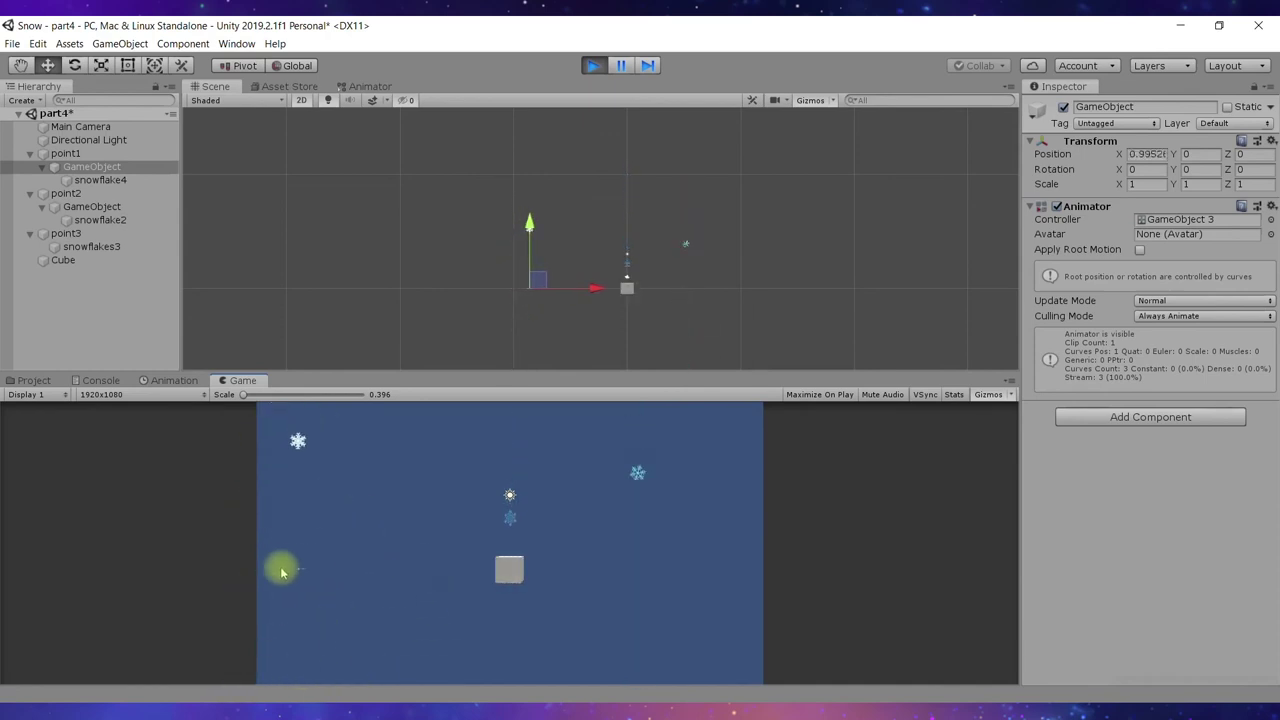
left_click(597, 67)
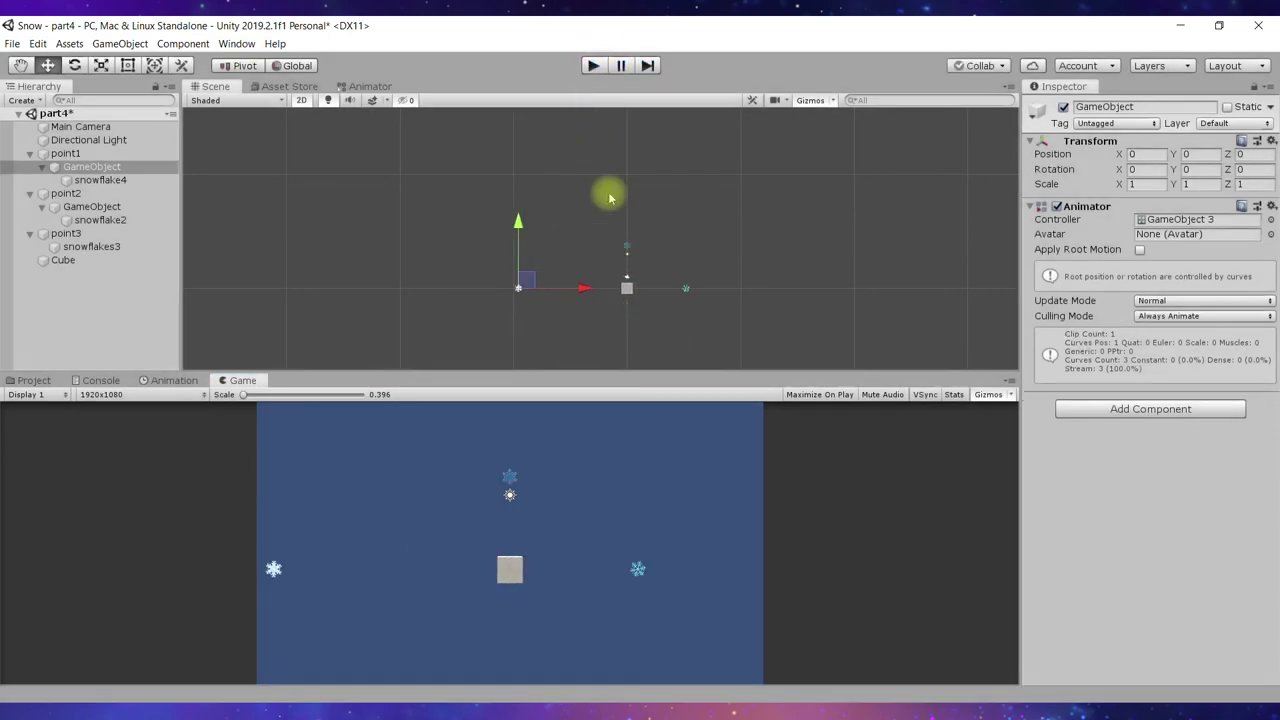
left_click(130, 155)
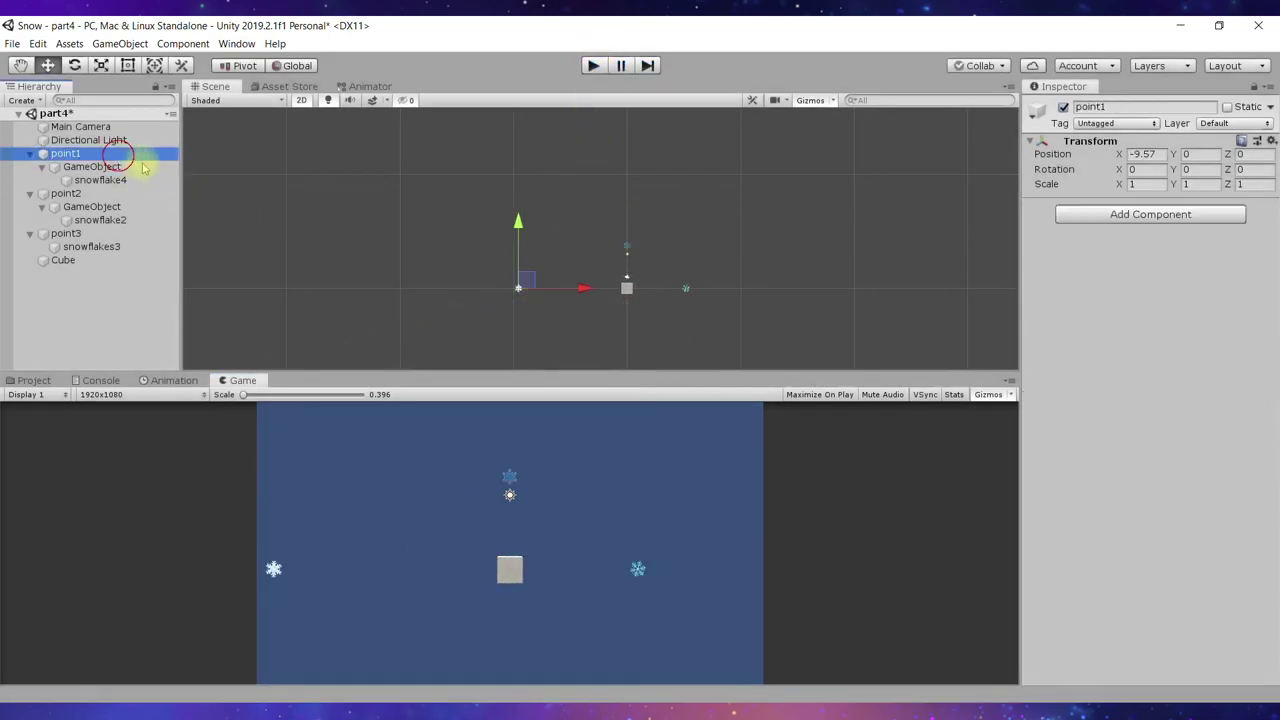
left_click_drag(587, 292, 601, 291)
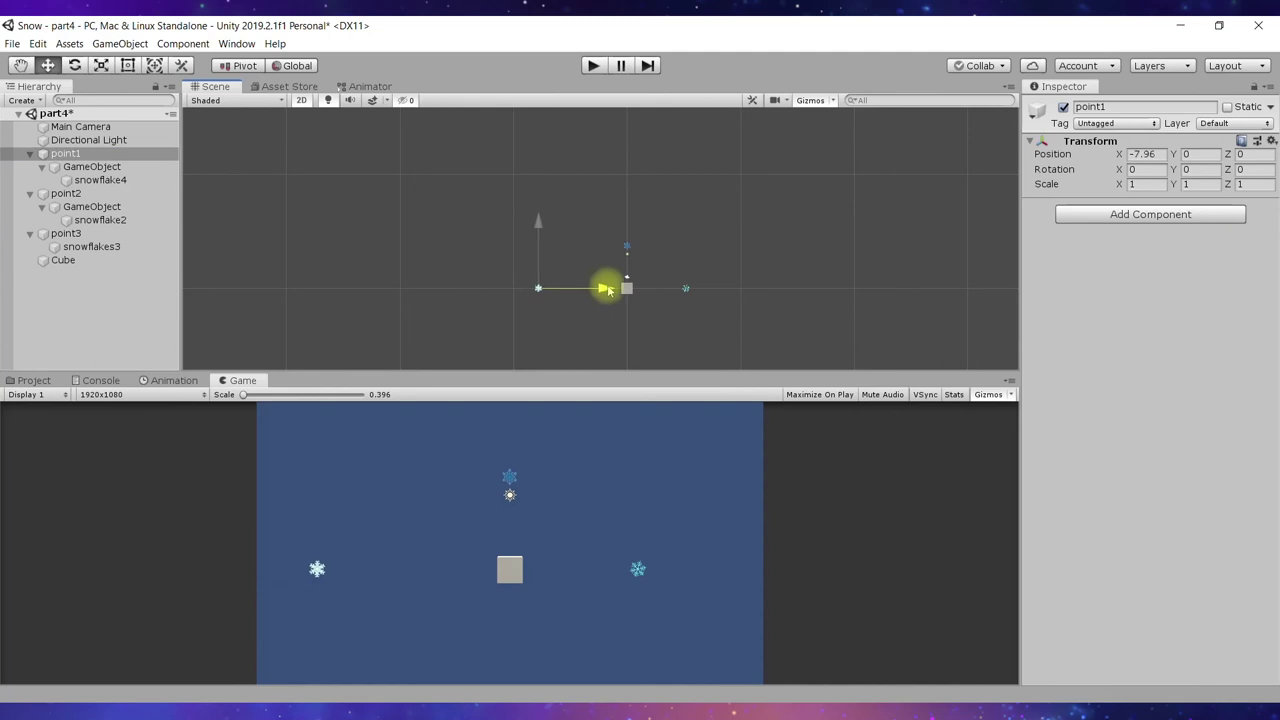
Test-play again, then show the new parent GameObject's swaing state graph in the Animator.
left_click(593, 65)
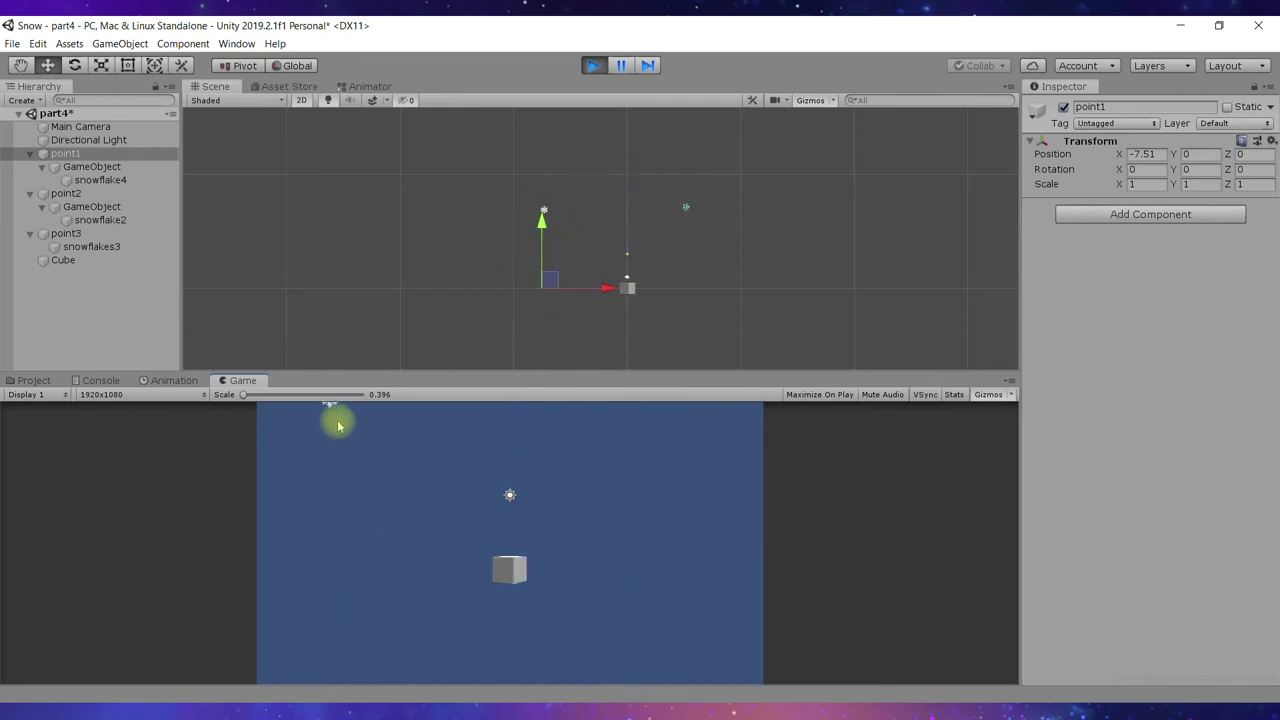
left_click(593, 65)
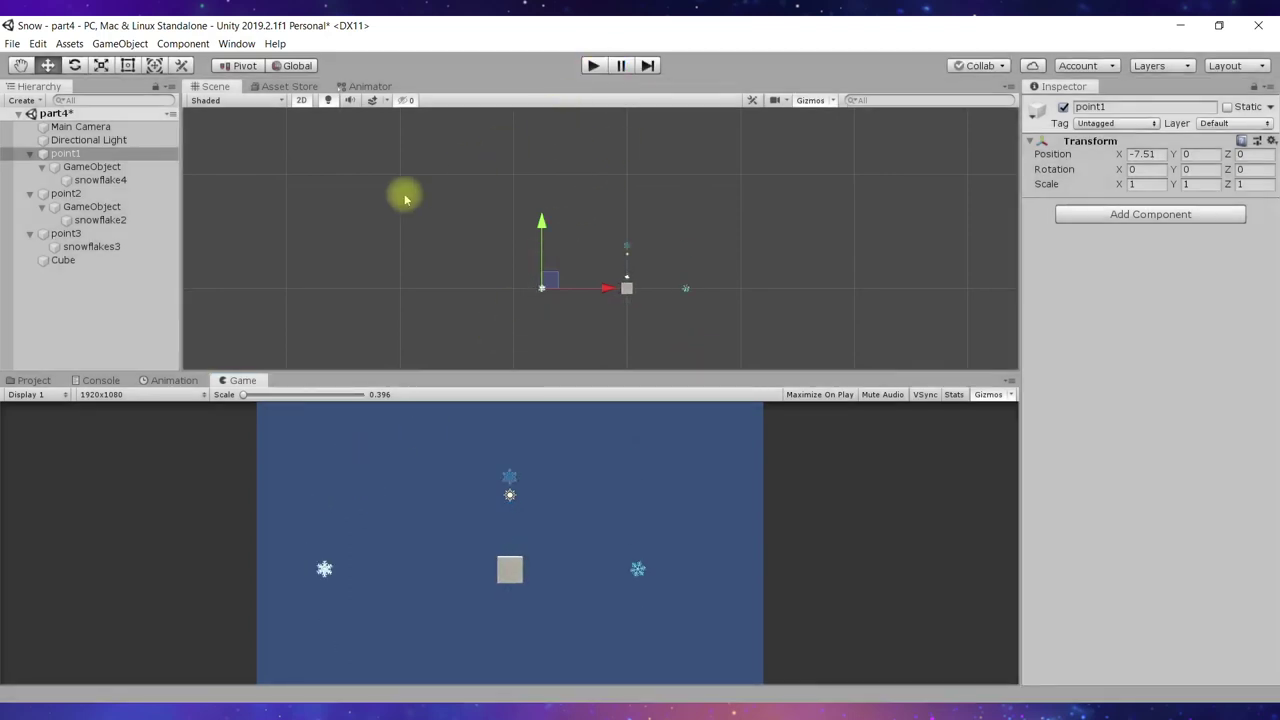
left_click(110, 166)
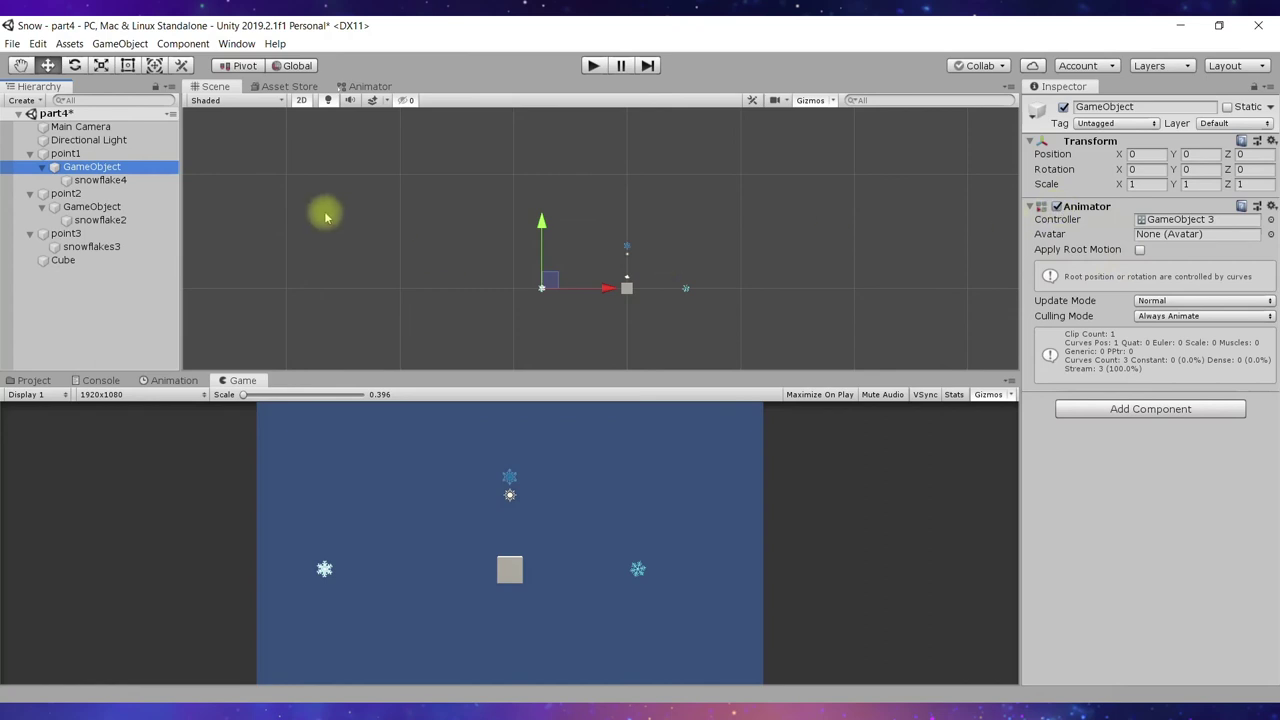
left_click(362, 86)
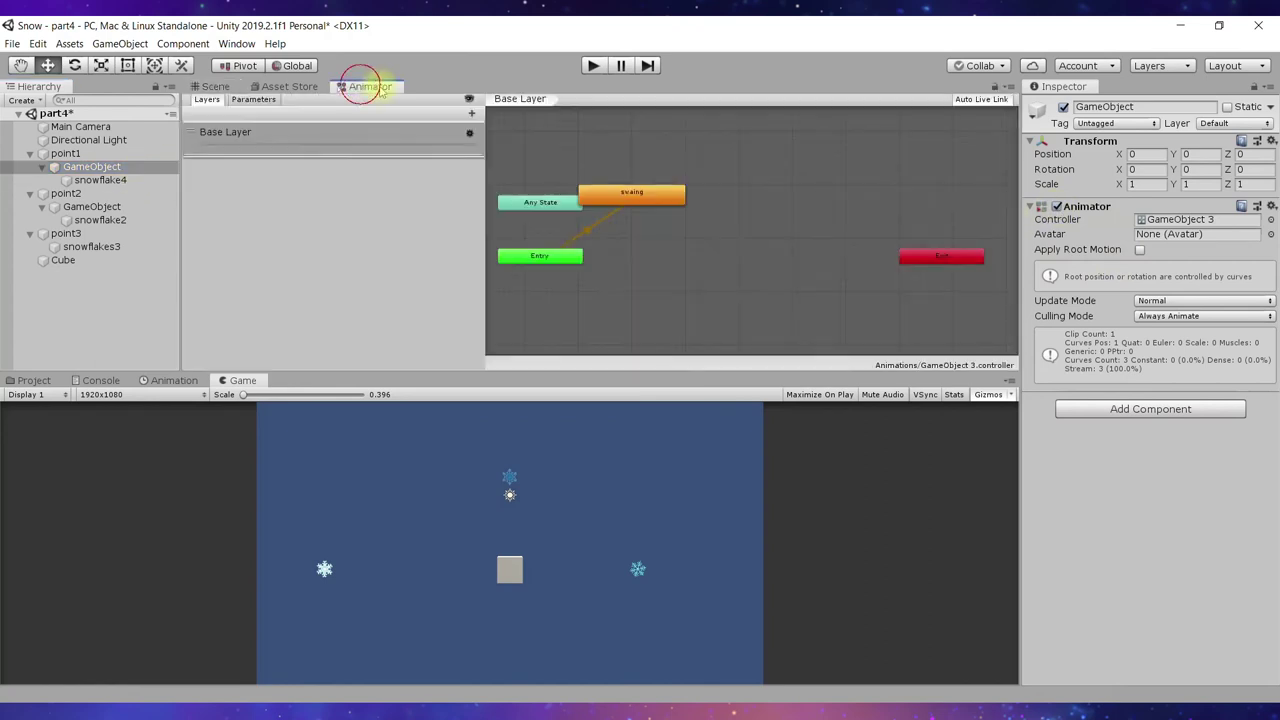
Set the swaing state's speed to 1.39 and test the faster sway in play mode.
left_click(680, 195)
left_click(1118, 158)
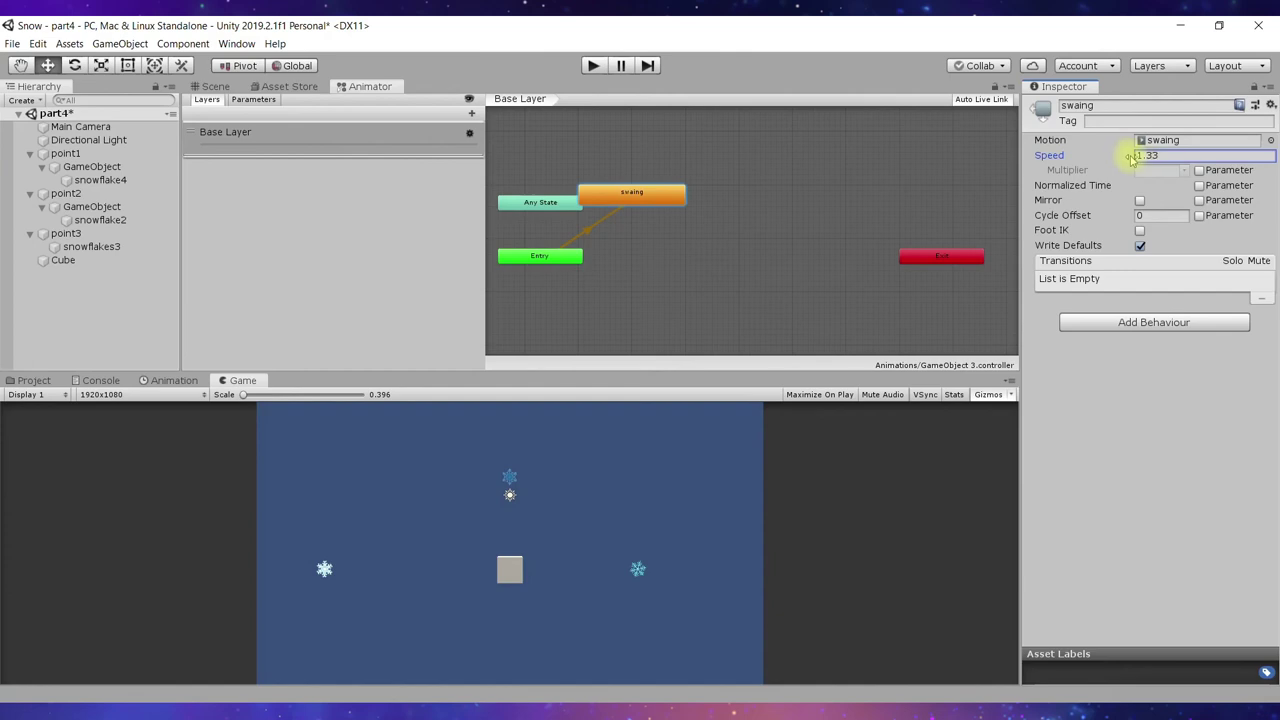
left_click(592, 65)
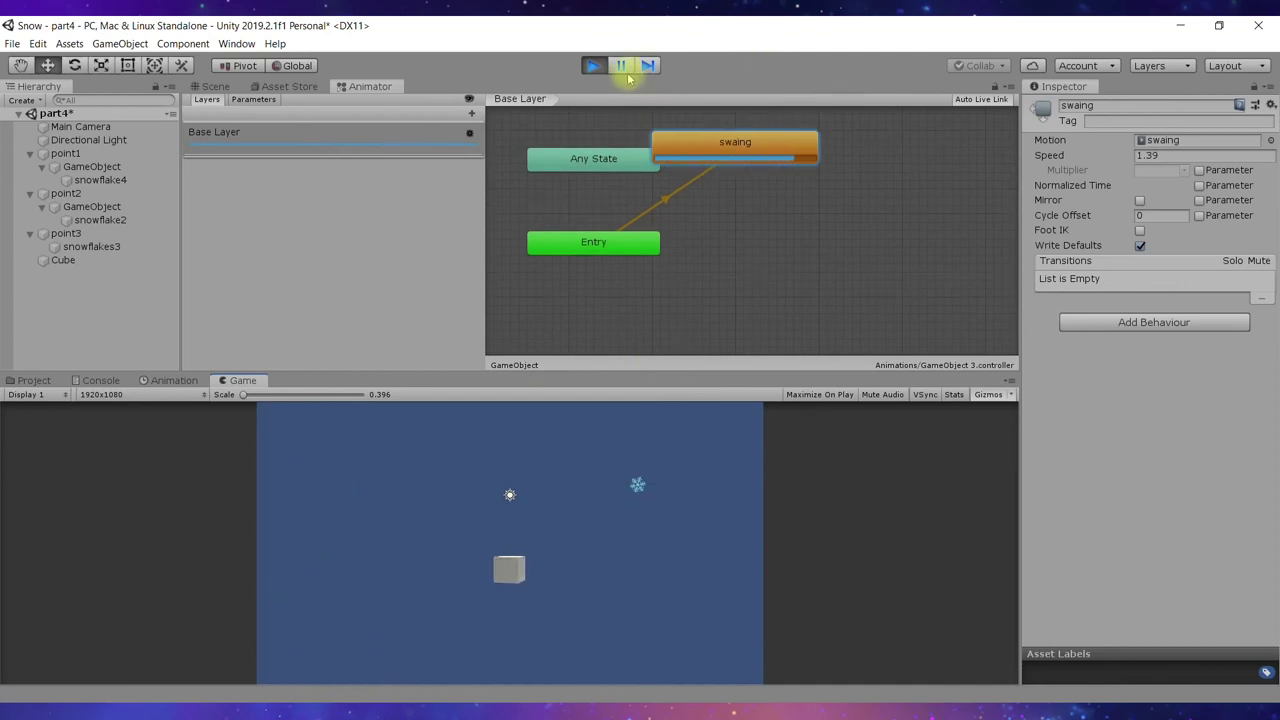
left_click(593, 65)
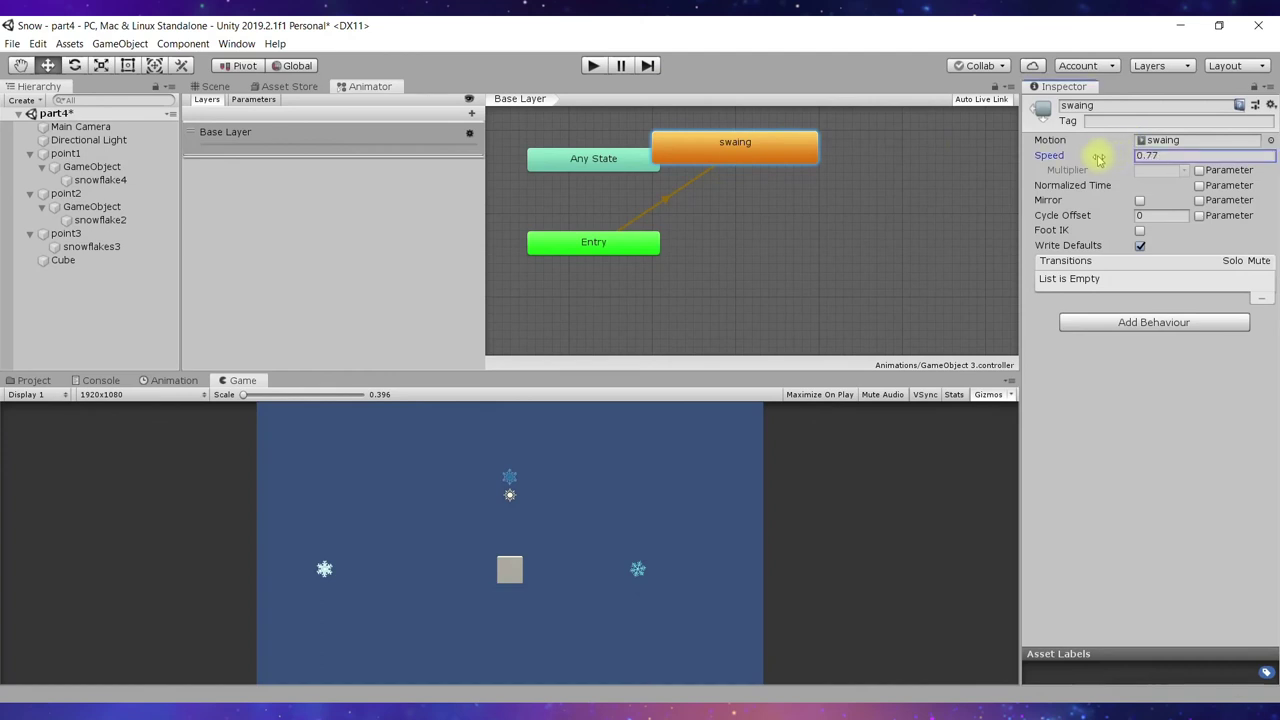
Test the sway at speed 0.77 in play mode, then select the Cube in the Hierarchy.
left_click(593, 65)
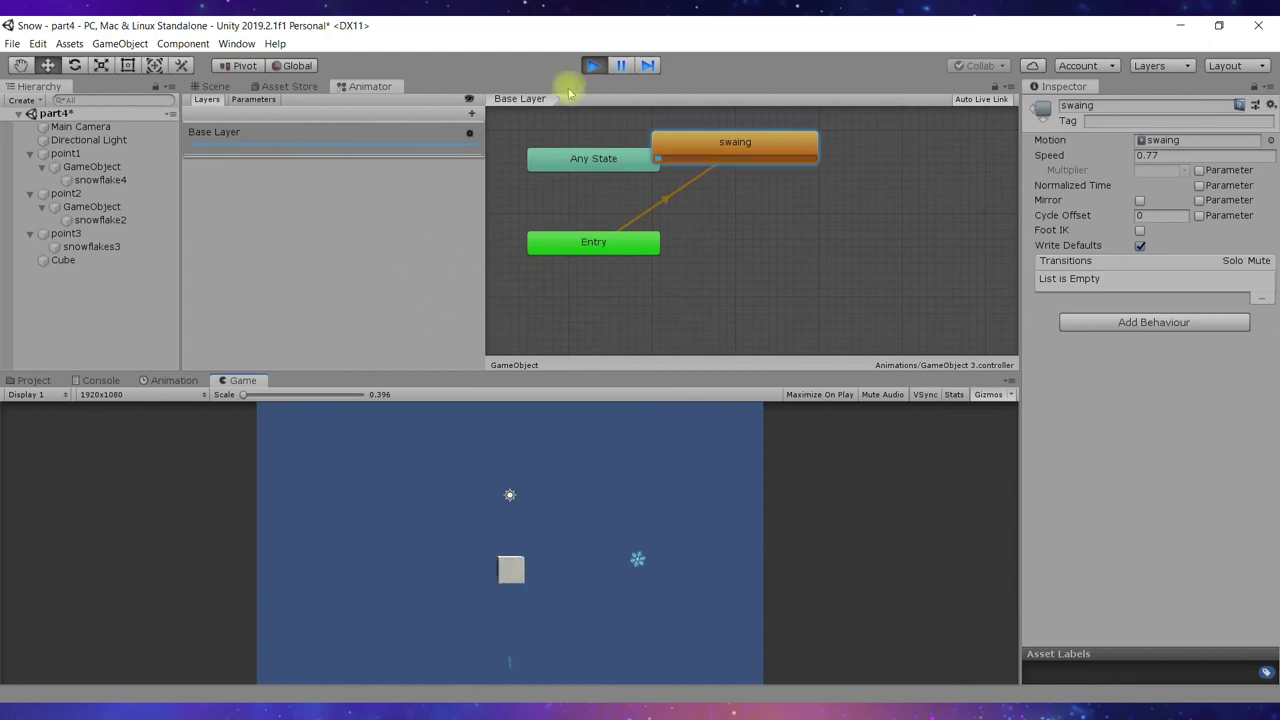
left_click(592, 65)
left_click(91, 247)
left_click(85, 262)
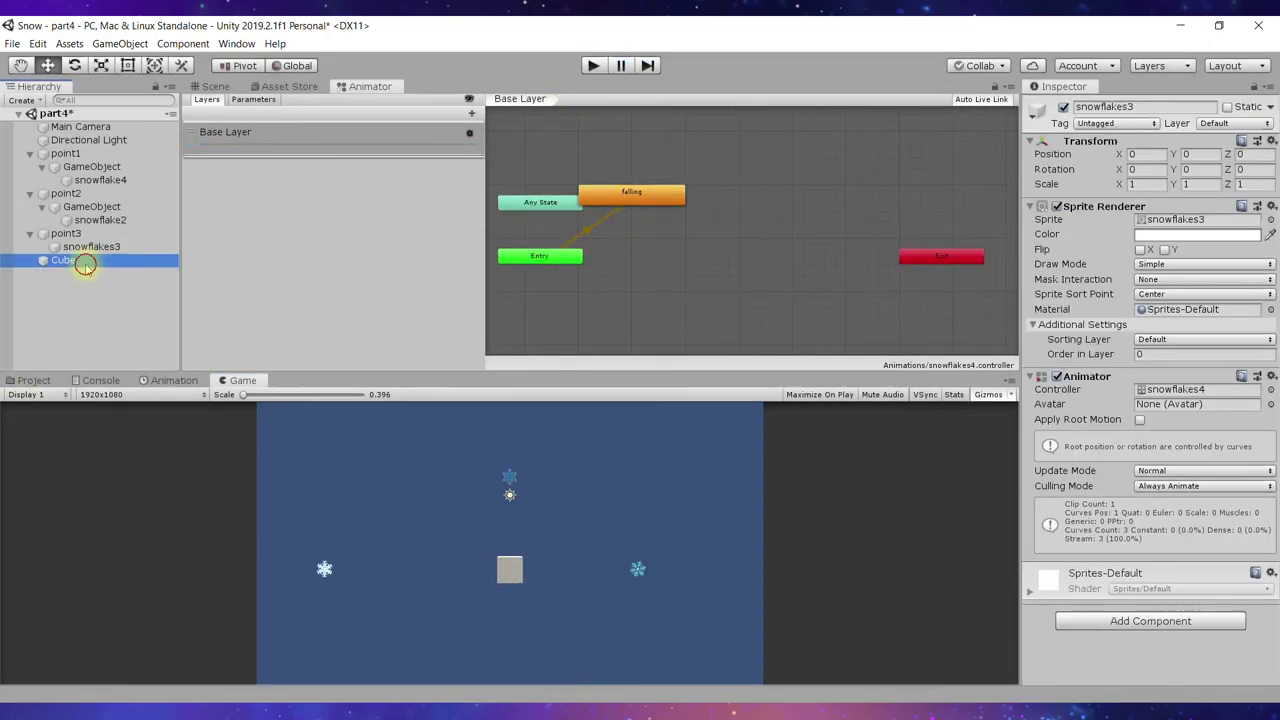
Uncheck the Cube's active box, then play and stop a preview of the falling snowflakes.
left_click(1063, 107)
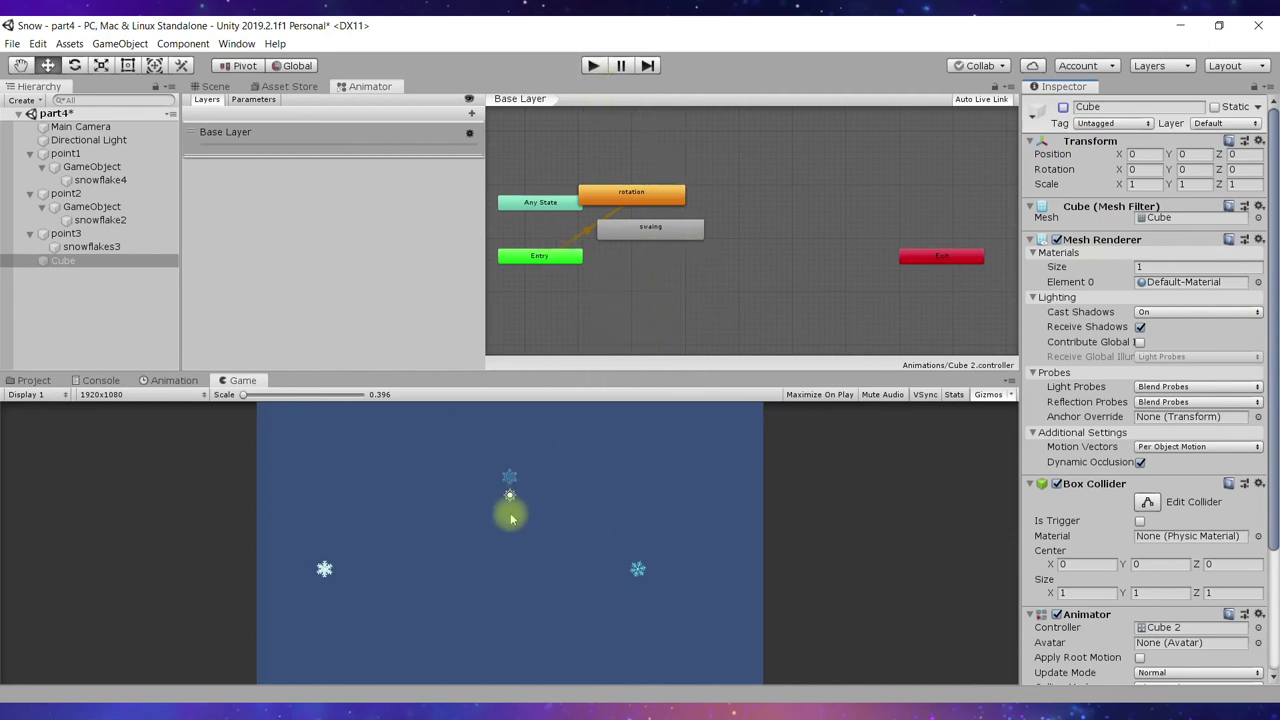
left_click(593, 66)
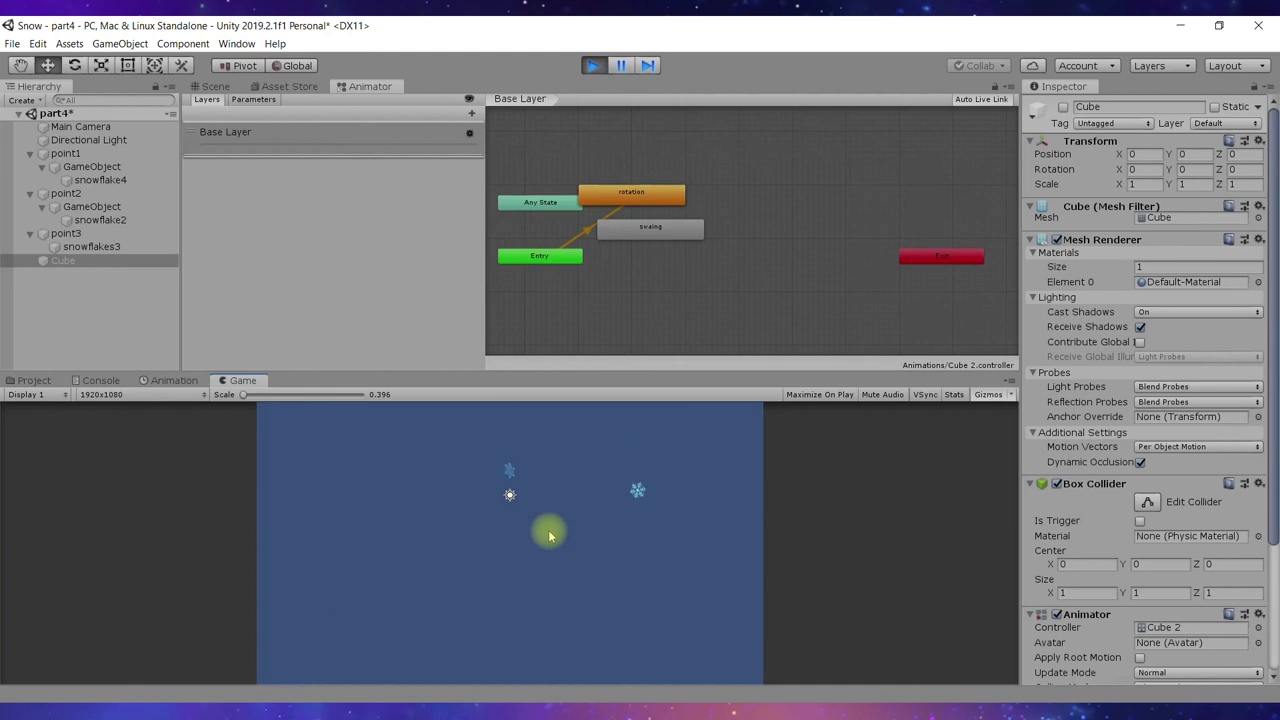
left_click(593, 65)
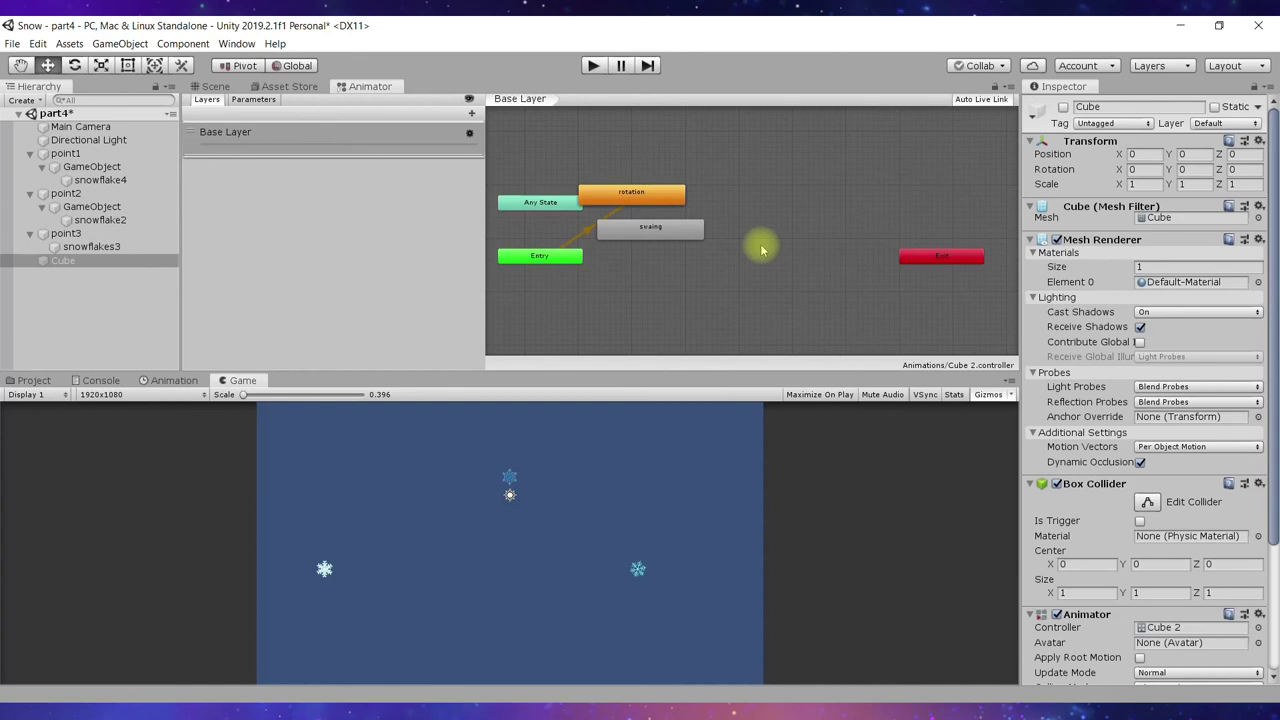